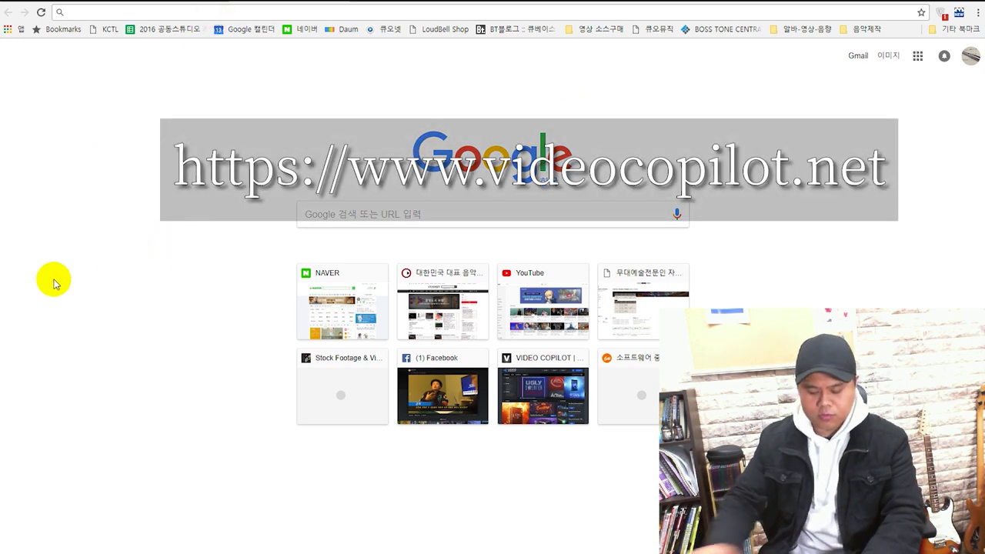
{"action": "type", "text": "h"}
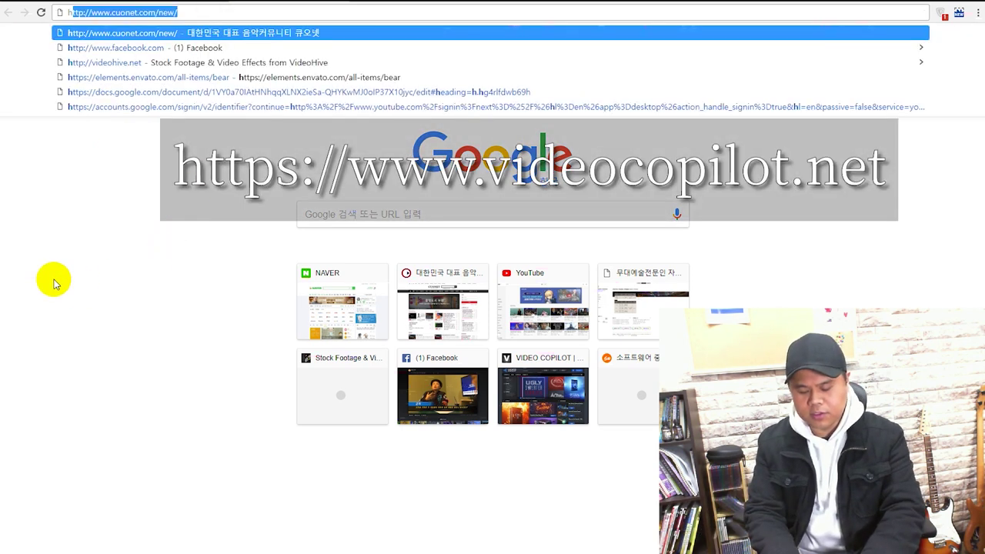
{"action": "type", "text": "ttps://ww"}
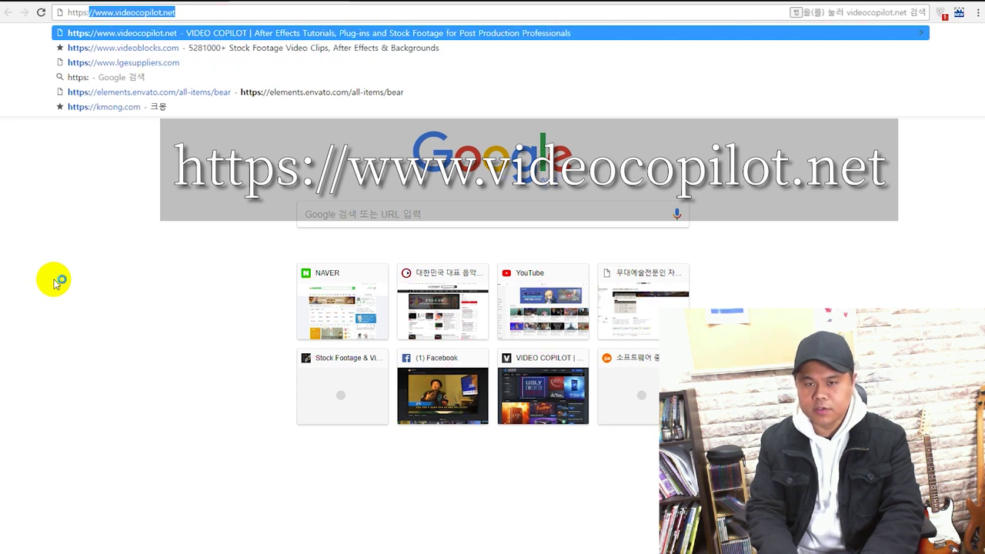
{"action": "type", "text": "w."}
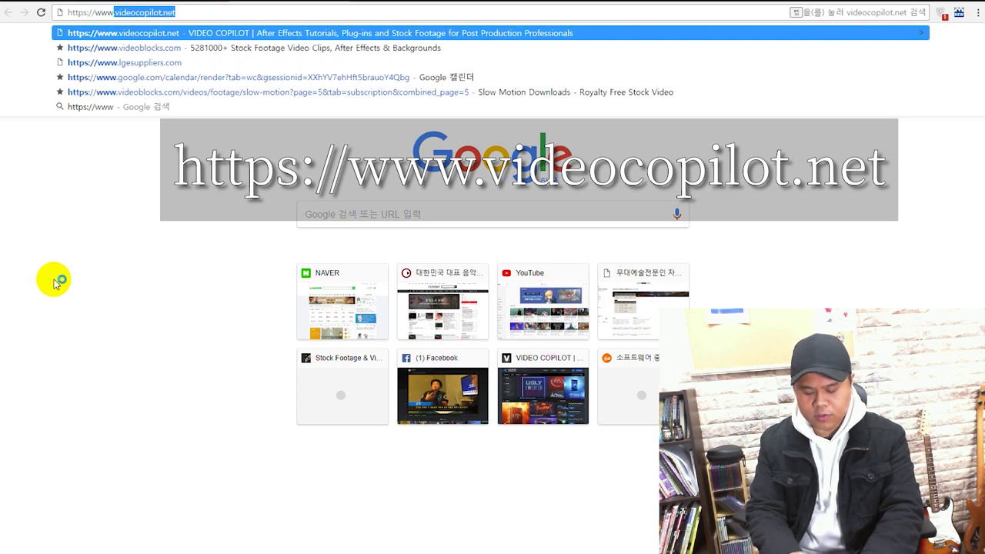
{"action": "type", "text": "videocopilot"}
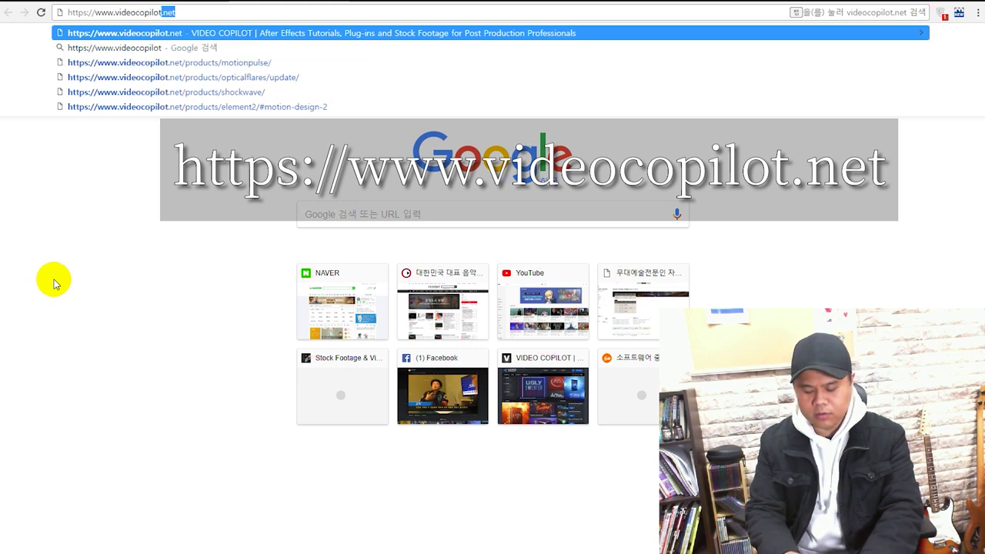
{"action": "type", "text": ".net"}
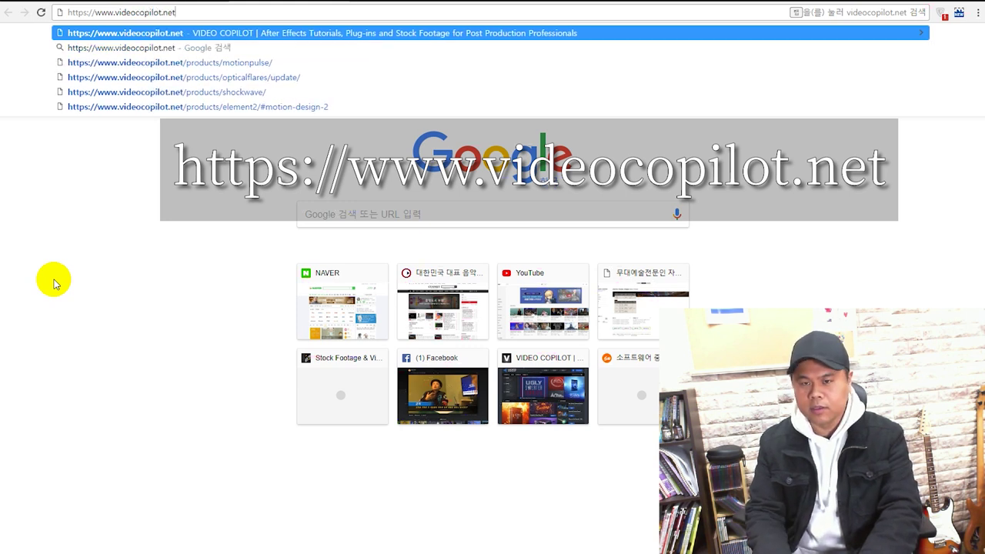
{"action": "key", "text": "Return"}
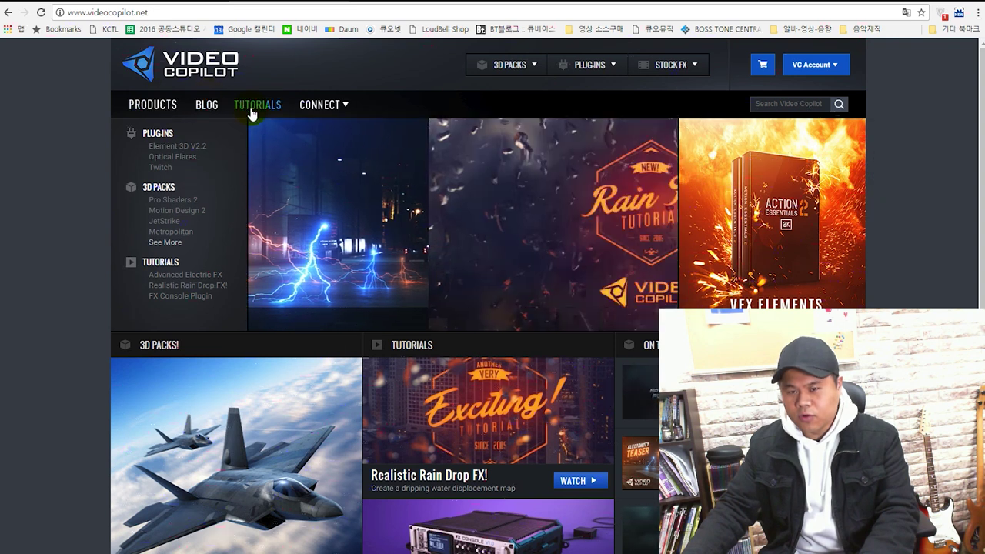
Step: Open the Video Copilot tutorials list and choose its first tutorial, 01. Basic Sky Replacement
{"action": "left_click", "coordinate": [253, 105]}
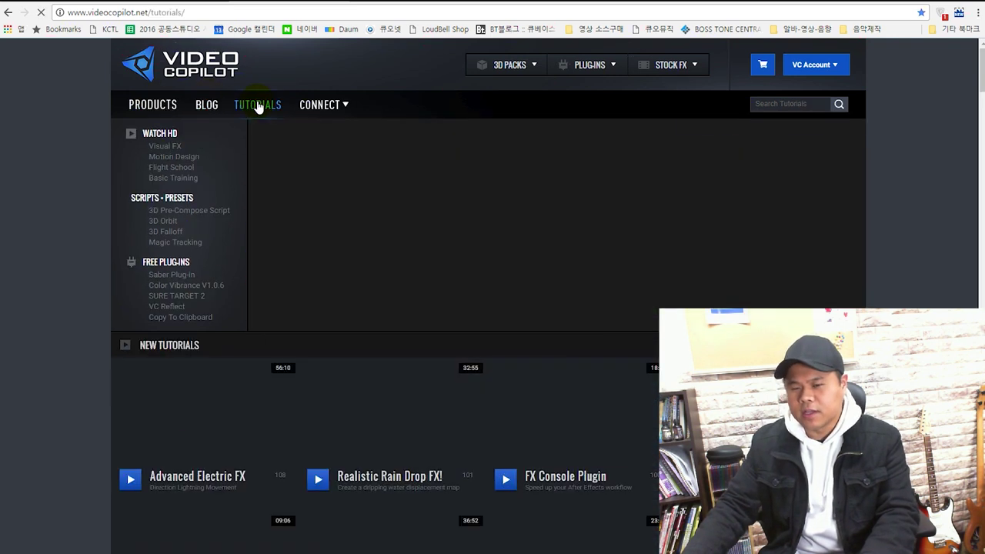
{"action": "scroll", "coordinate": [39, 324], "scroll_direction": "down", "scroll_amount": 3}
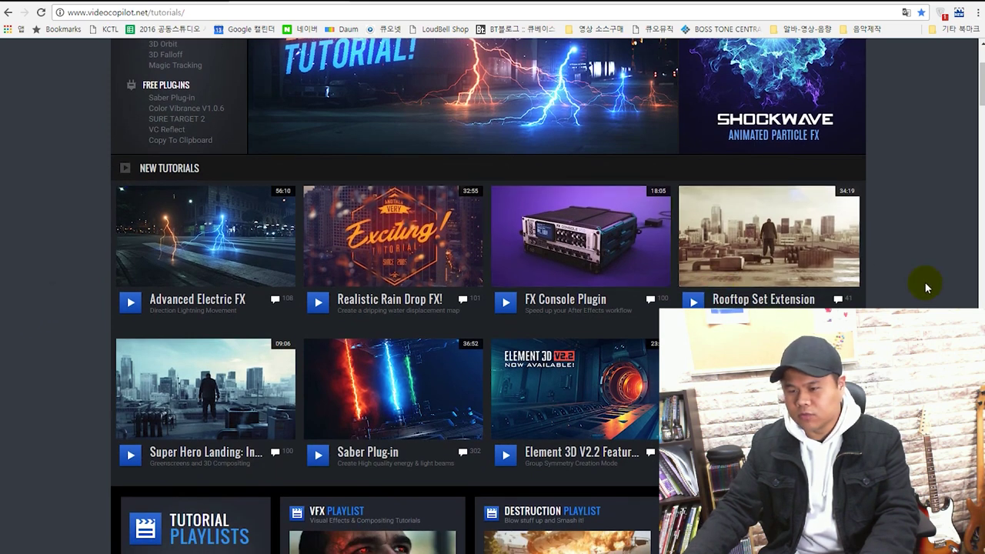
{"action": "scroll", "coordinate": [923, 285], "scroll_direction": "down", "scroll_amount": 5}
{"action": "scroll", "coordinate": [916, 303], "scroll_direction": "down", "scroll_amount": 15}
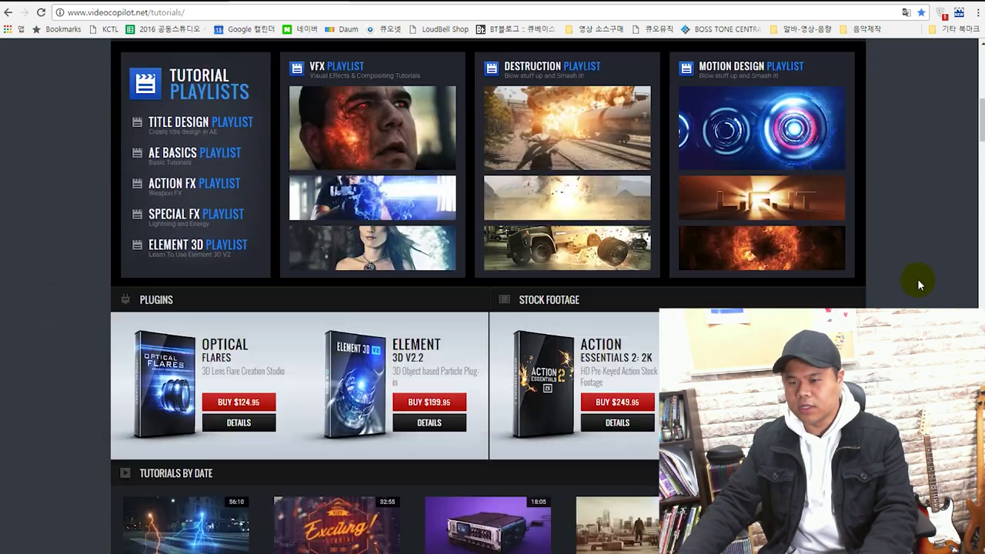
{"action": "scroll", "coordinate": [918, 285], "scroll_direction": "down", "scroll_amount": 20}
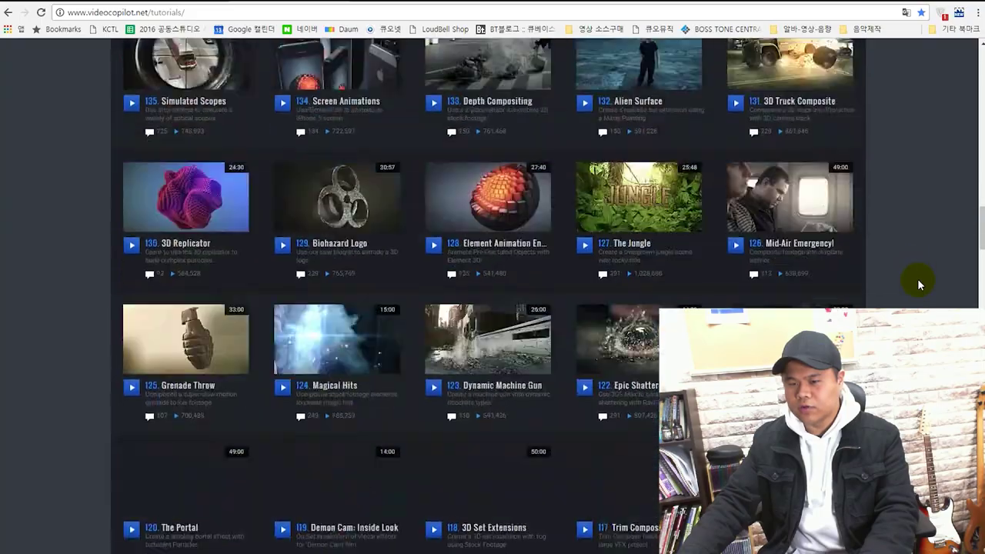
{"action": "scroll", "coordinate": [918, 285], "scroll_direction": "down", "scroll_amount": 20}
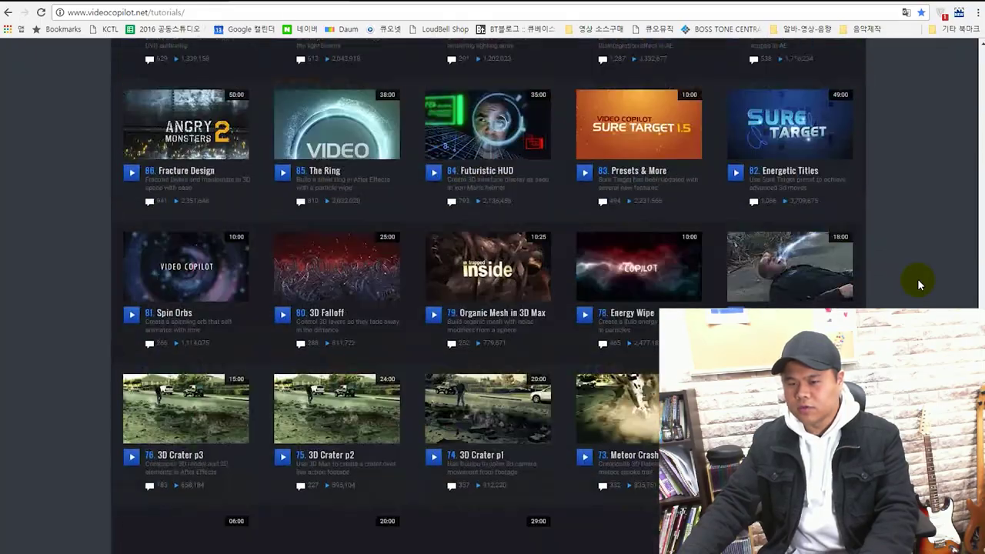
{"action": "scroll", "coordinate": [918, 284], "scroll_direction": "down", "scroll_amount": 15}
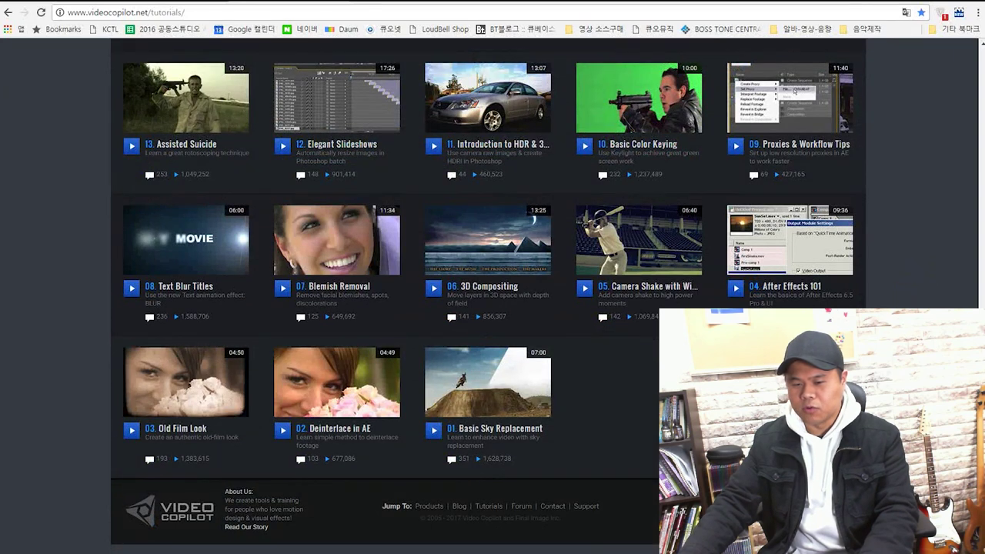
{"action": "left_click", "coordinate": [493, 401]}
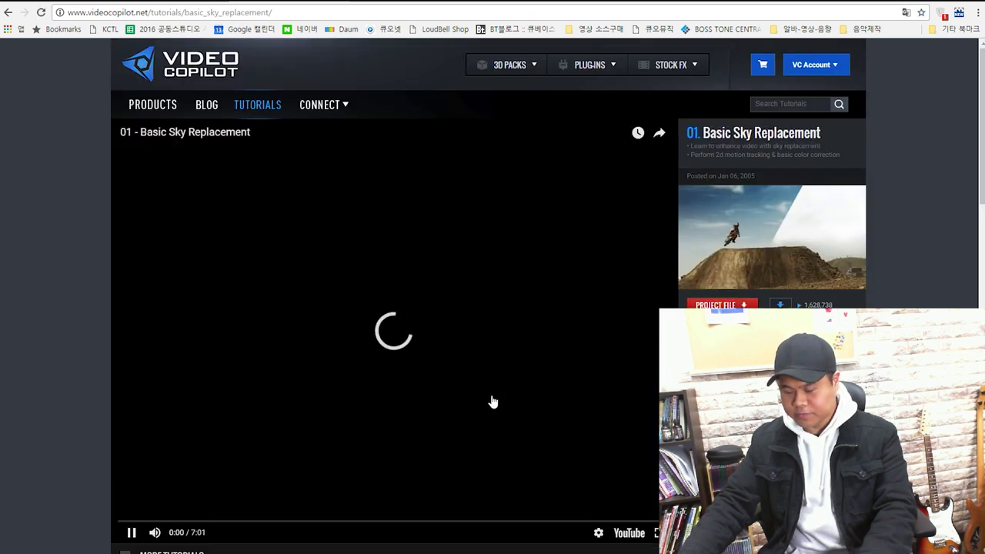
Step: Pause the Basic Sky Replacement video and download the tutorial's project file
{"action": "left_click", "coordinate": [493, 401]}
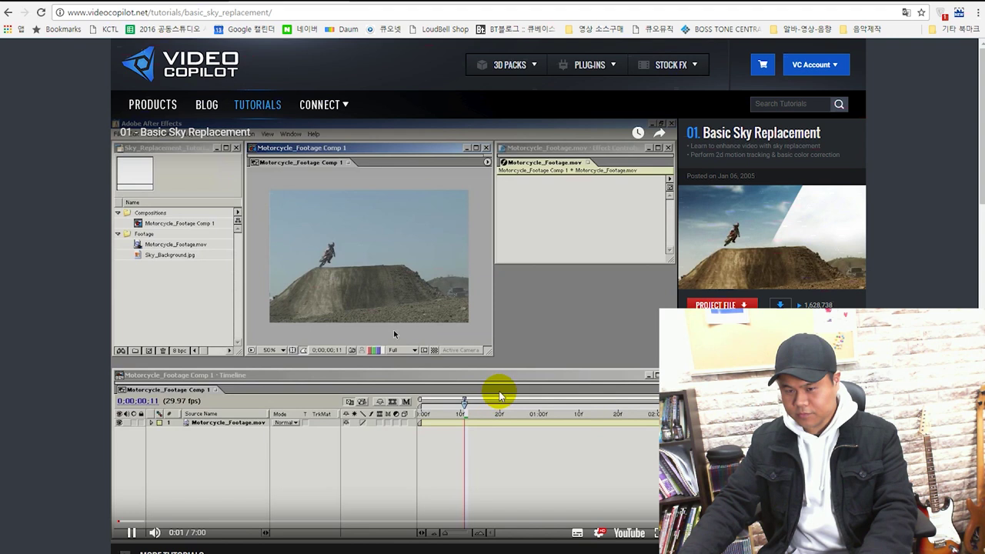
{"action": "scroll", "coordinate": [495, 398], "scroll_direction": "down", "scroll_amount": 1}
{"action": "scroll", "coordinate": [499, 394], "scroll_direction": "up", "scroll_amount": 1}
{"action": "left_click", "coordinate": [131, 531]}
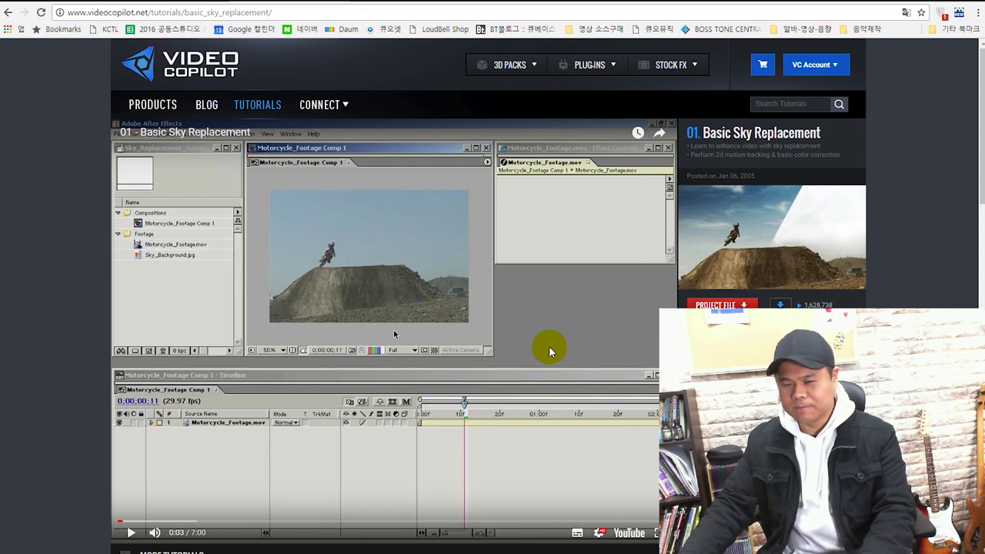
{"action": "left_click", "coordinate": [732, 307]}
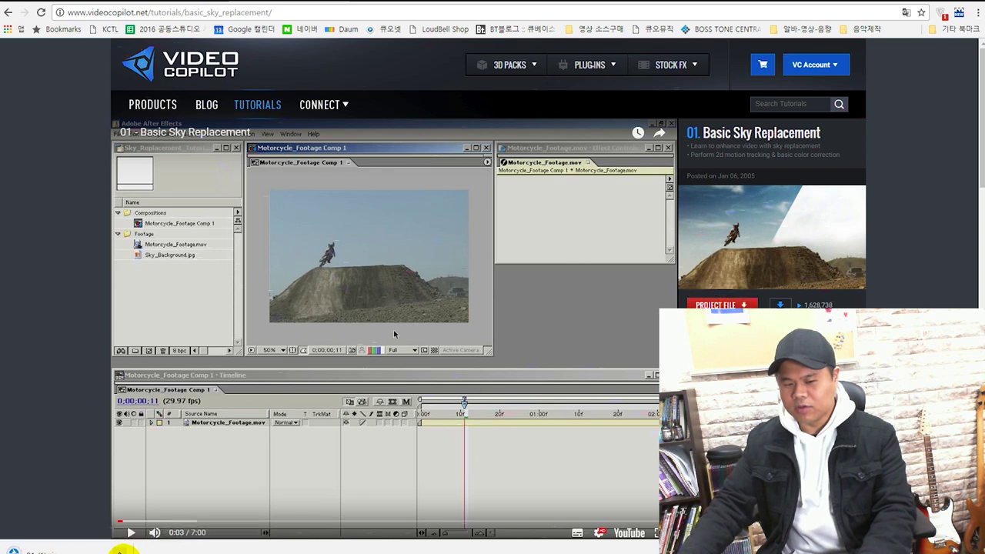
Step: Extract the downloaded 01 (1).zip in its download folder and open the extracted Sky Replacement Tutorial folder
{"action": "right_click", "coordinate": [120, 550]}
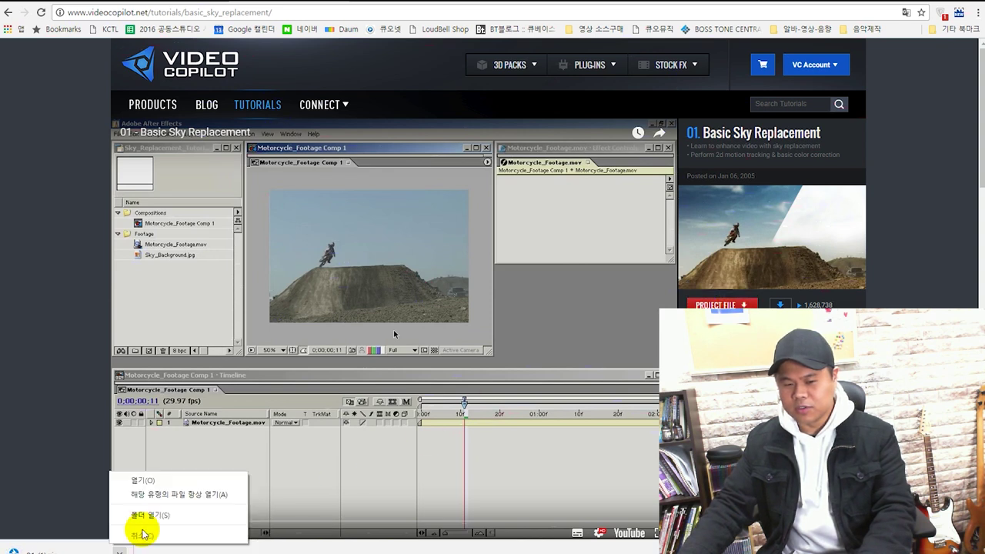
{"action": "left_click", "coordinate": [139, 515]}
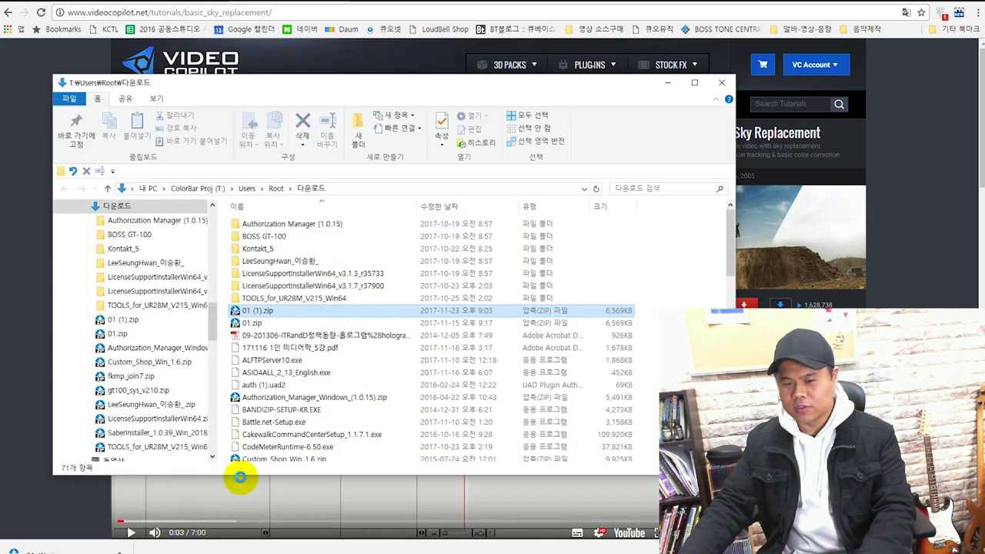
{"action": "right_click", "coordinate": [256, 311]}
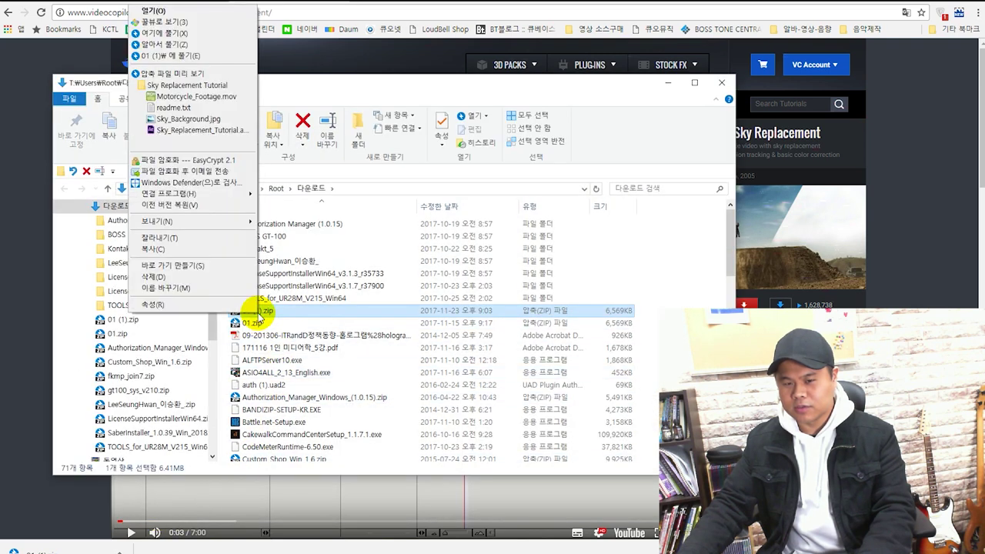
{"action": "left_click", "coordinate": [176, 35]}
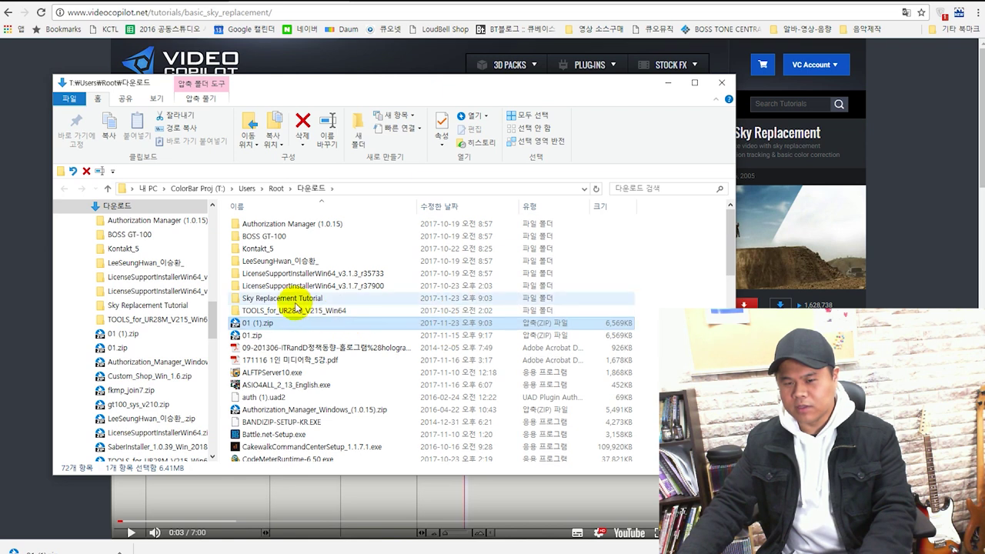
{"action": "double_click", "coordinate": [285, 298]}
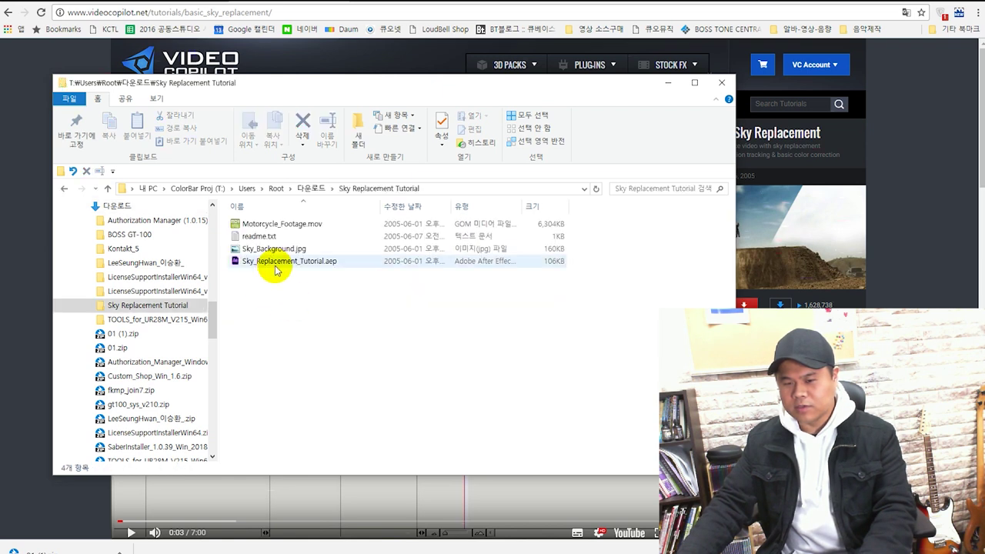
Step: Try to open Sky_Replacement_Tutorial.aep in After Effects, acknowledging the disk cache and version messages
{"action": "left_click", "coordinate": [275, 269]}
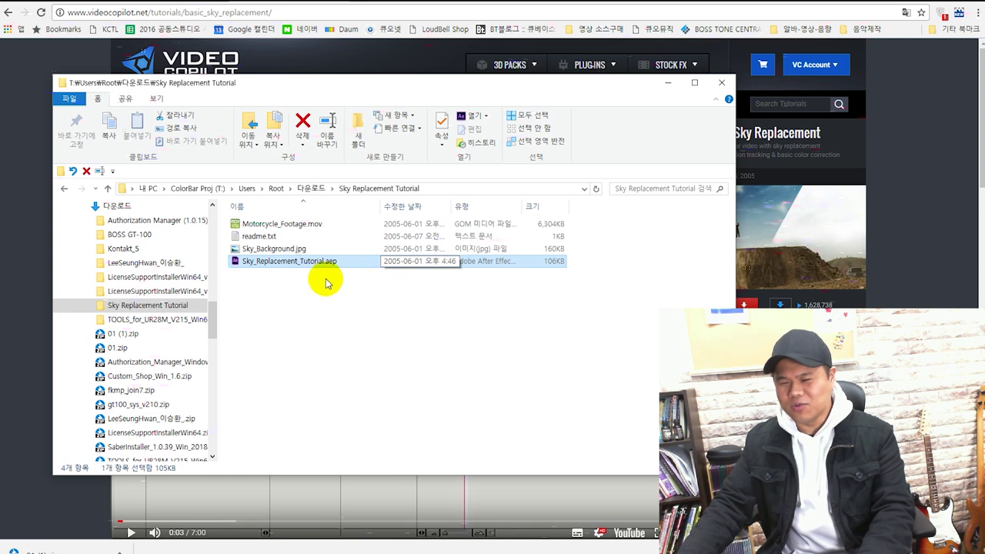
{"action": "left_click", "coordinate": [297, 277]}
{"action": "left_click", "coordinate": [299, 266]}
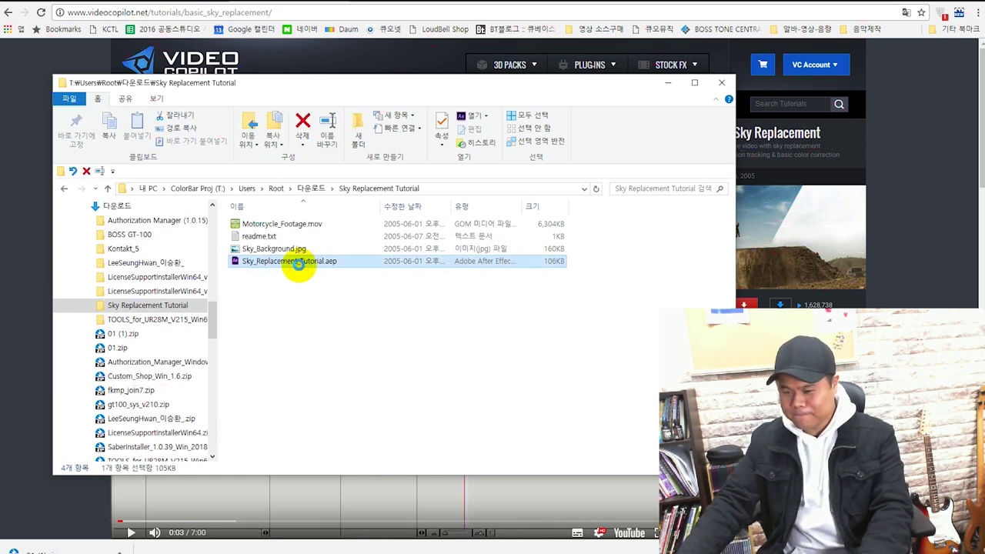
{"action": "double_click", "coordinate": [299, 264]}
{"action": "left_click", "coordinate": [262, 370]}
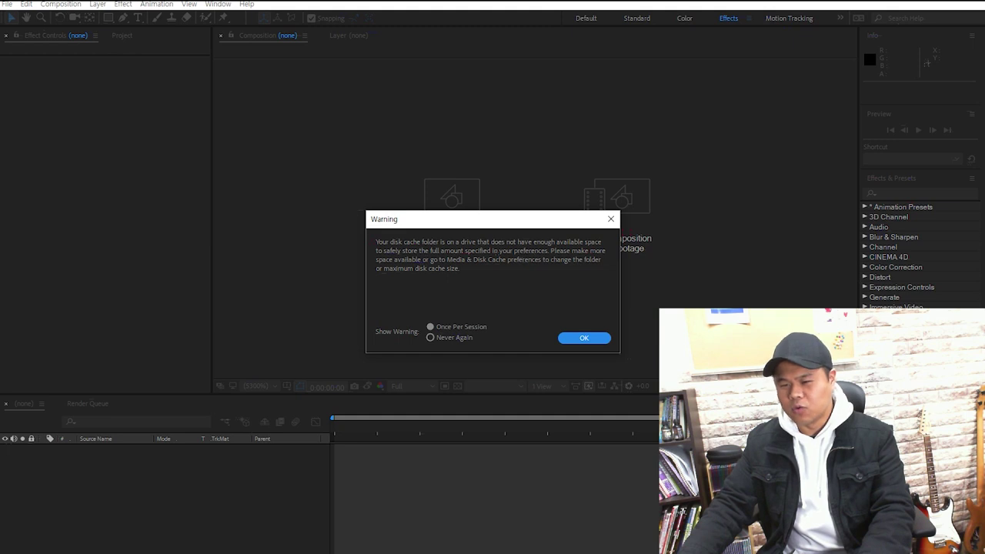
{"action": "left_click", "coordinate": [596, 341]}
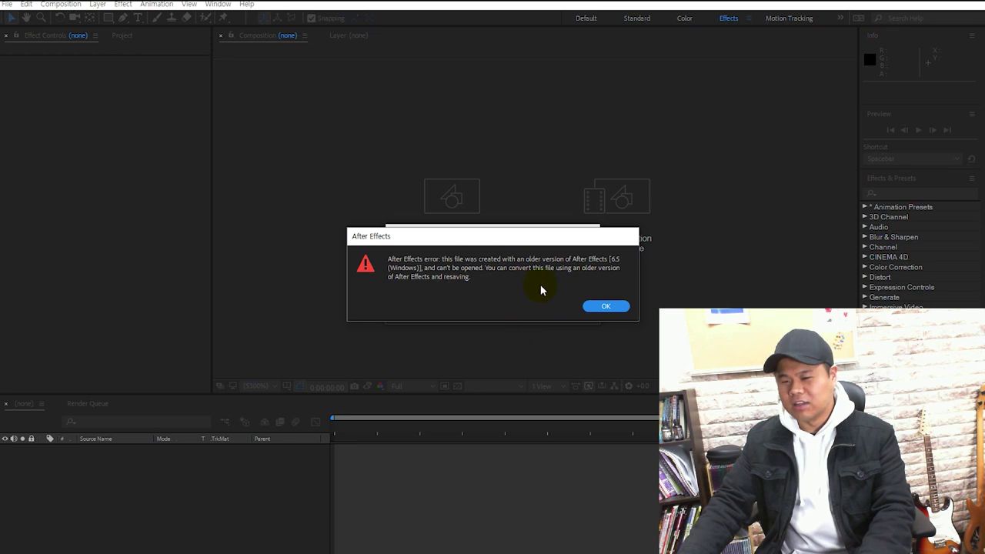
{"action": "left_click", "coordinate": [602, 307]}
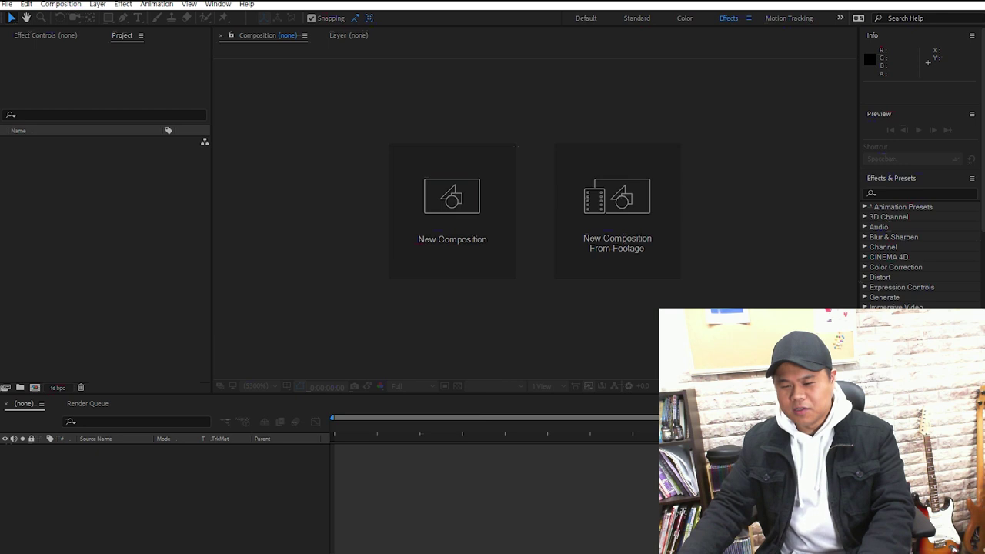
Step: Import Motorcycle_Footage.mov and Sky_Background.jpg from the Sky Replacement Tutorial folder into the After Effects project
{"action": "key", "text": "alt+Tab"}
{"action": "left_click", "coordinate": [274, 248], "text": "ctrl"}
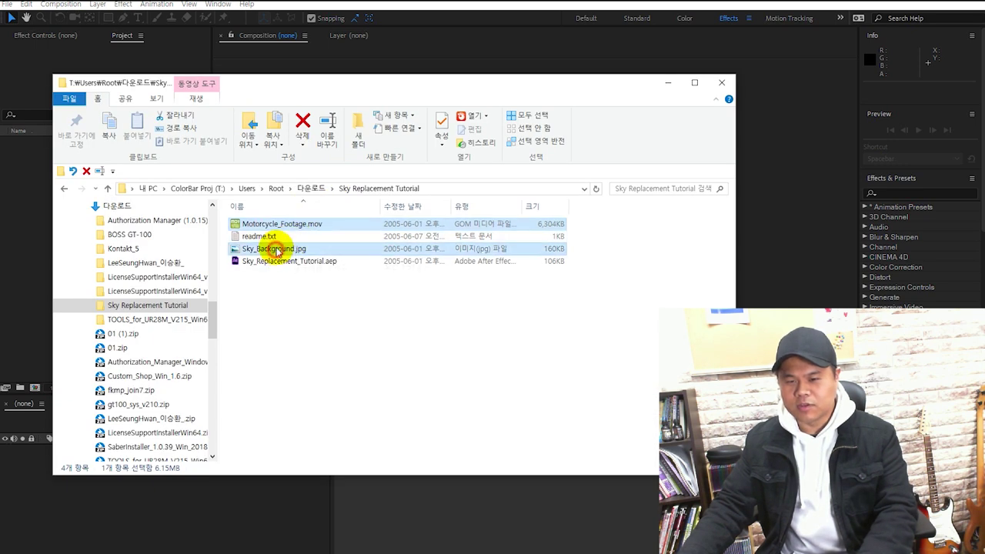
{"action": "left_click_drag", "start_coordinate": [285, 227], "coordinate": [188, 221]}
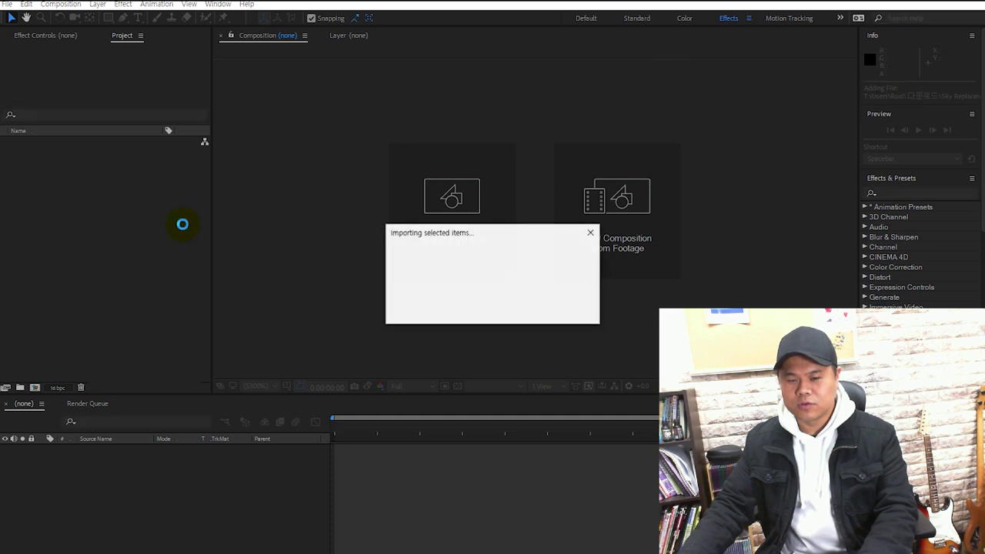
{"action": "left_click", "coordinate": [107, 191]}
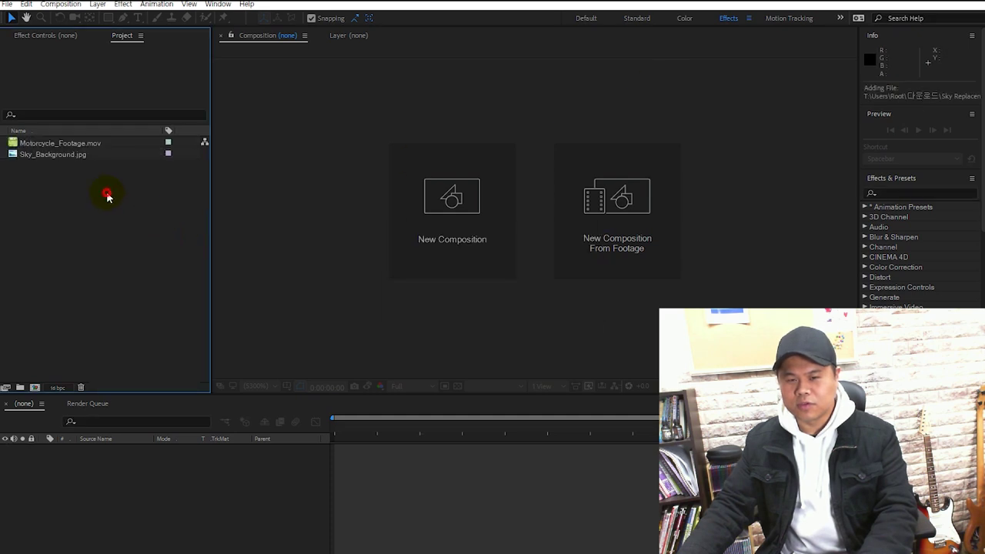
Step: Open Motorcycle_Footage.mov in the footage viewer and play it back
{"action": "left_click", "coordinate": [15, 144]}
{"action": "double_click", "coordinate": [15, 144]}
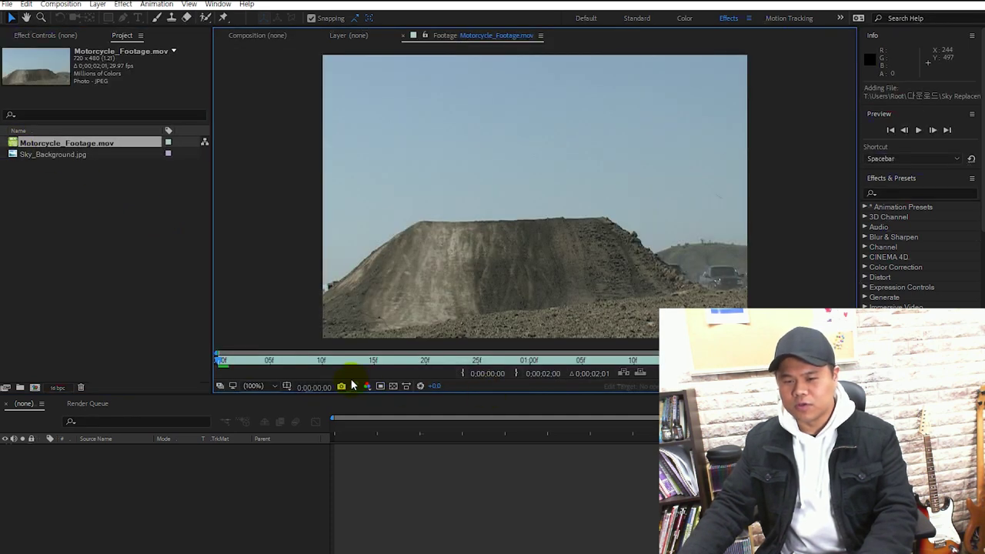
{"action": "key", "text": "space"}
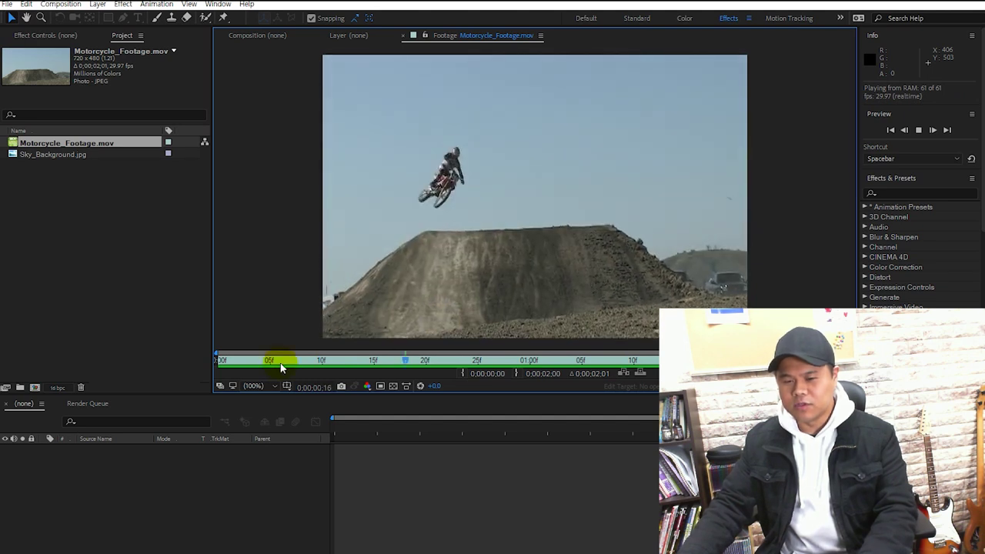
{"action": "key", "text": "space"}
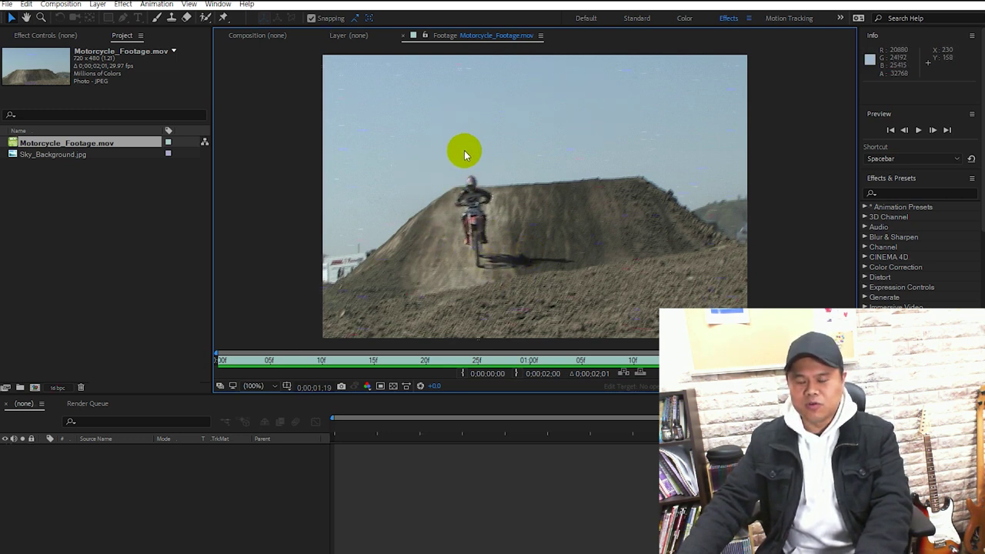
Step: View Sky_Background.jpg in the footage viewer and compare it with the Motorcycle_Footage.mov clip
{"action": "double_click", "coordinate": [77, 157]}
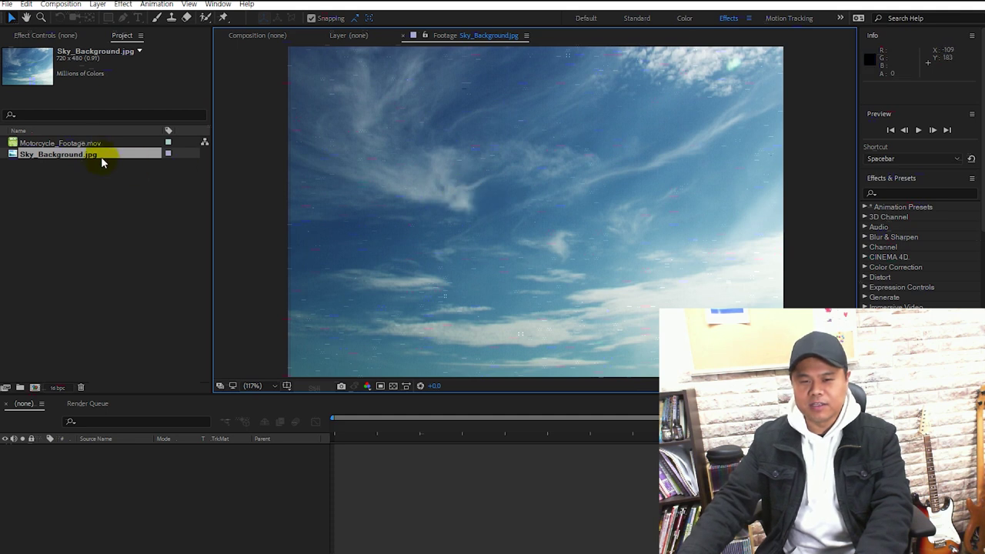
{"action": "left_click", "coordinate": [85, 144]}
{"action": "double_click", "coordinate": [84, 144]}
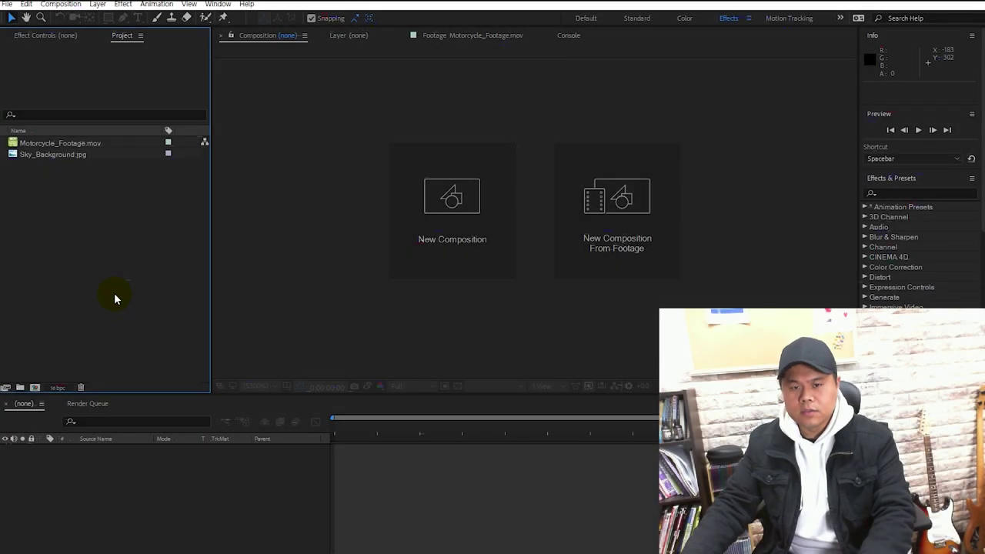
{"action": "left_click", "coordinate": [73, 144]}
{"action": "left_click", "coordinate": [69, 155]}
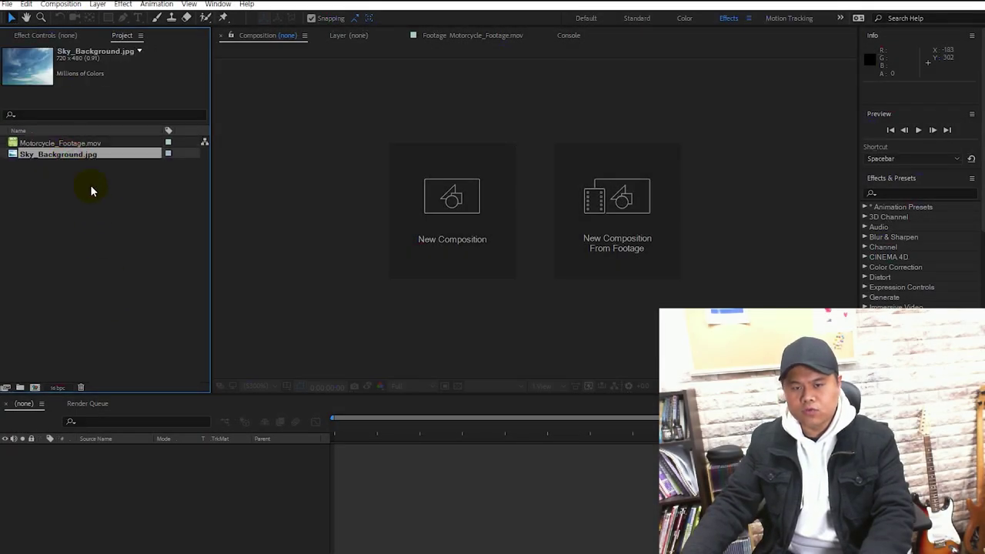
Step: Compare the size and format details of Motorcycle_Footage.mov and Sky_Background.jpg in the project
{"action": "left_click", "coordinate": [81, 144]}
{"action": "left_click", "coordinate": [77, 155]}
{"action": "left_click", "coordinate": [79, 144]}
{"action": "left_click", "coordinate": [76, 155]}
{"action": "left_click", "coordinate": [77, 144]}
{"action": "left_click", "coordinate": [77, 154]}
{"action": "left_click", "coordinate": [104, 144]}
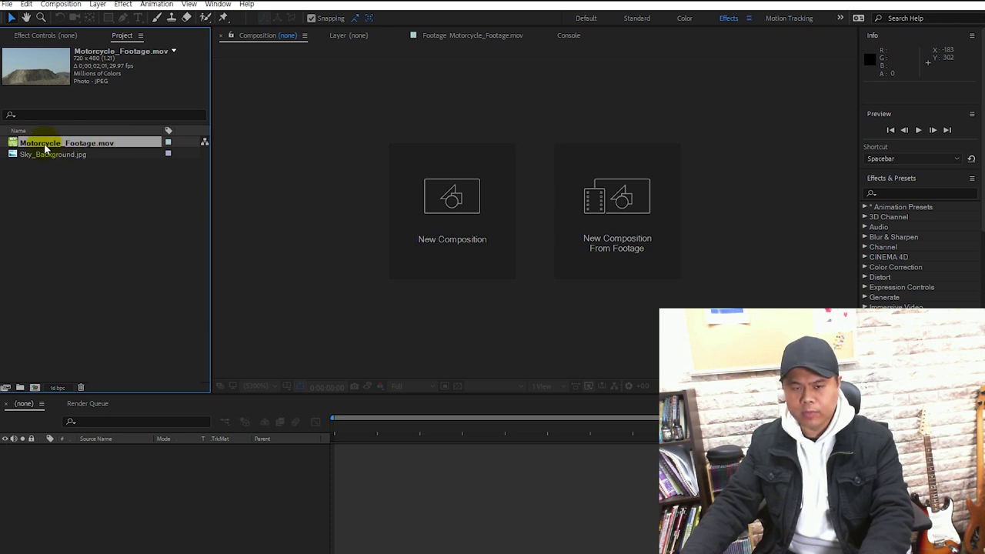
{"action": "left_click", "coordinate": [20, 144], "text": "ctrl"}
{"action": "key", "text": "ctrl+i"}
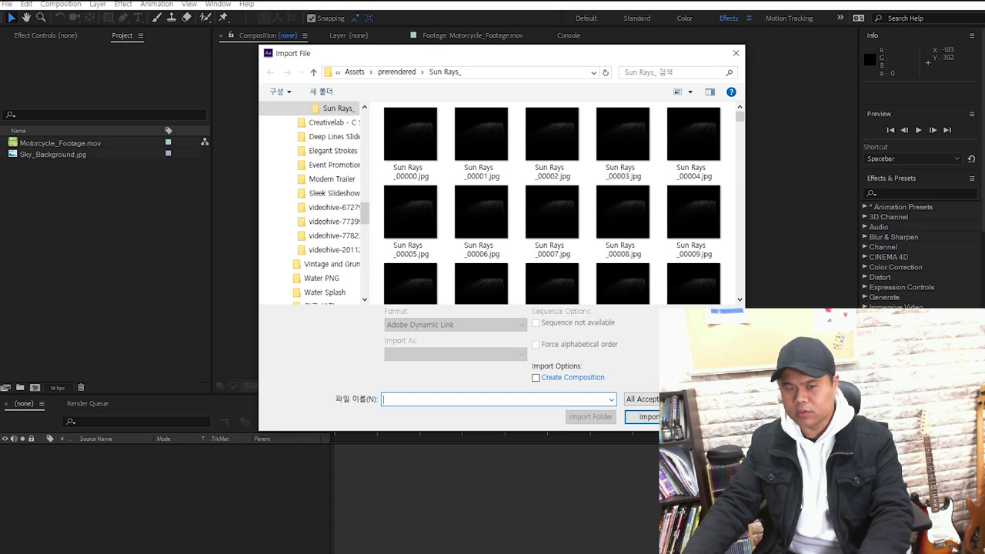
{"action": "key", "text": "Escape"}
Step: Create a composition from Motorcycle_Footage.mov by placing the clip in the empty timeline
{"action": "left_click", "coordinate": [40, 145]}
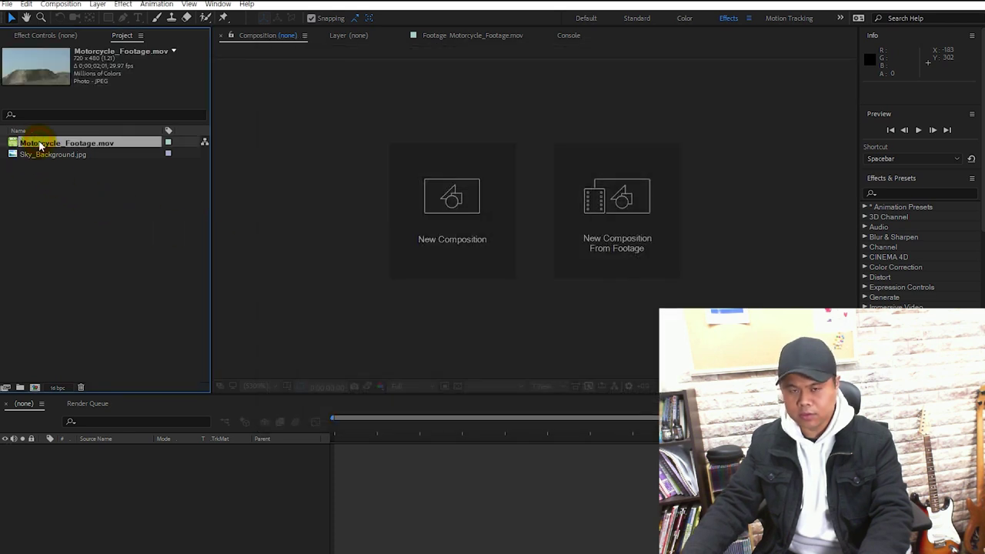
{"action": "left_click", "coordinate": [60, 154]}
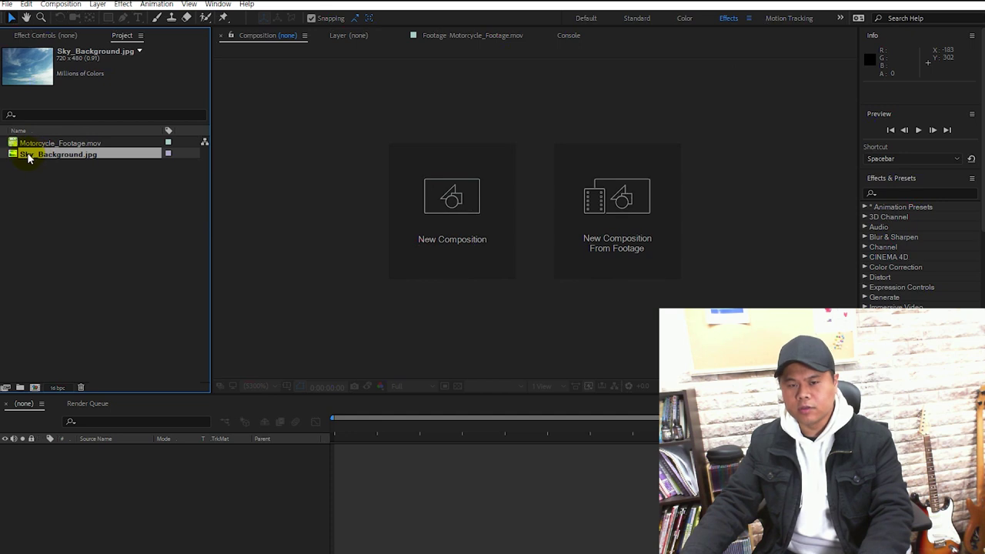
{"action": "left_click_drag", "start_coordinate": [72, 144], "coordinate": [142, 490]}
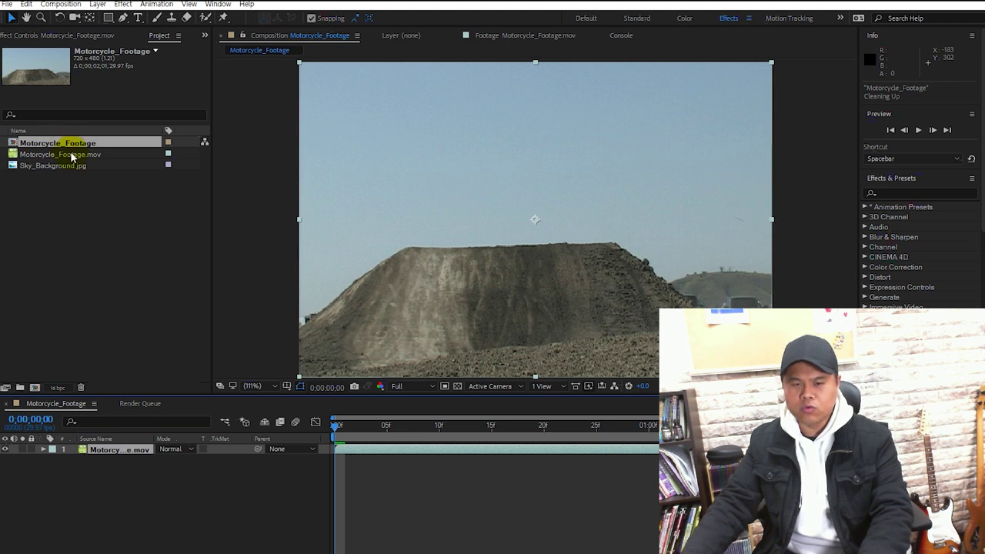
{"action": "left_click", "coordinate": [73, 451]}
Step: Open the Motorcycle_Footage composition's settings and apply the HDTV 1080 24 preset
{"action": "left_click", "coordinate": [62, 143]}
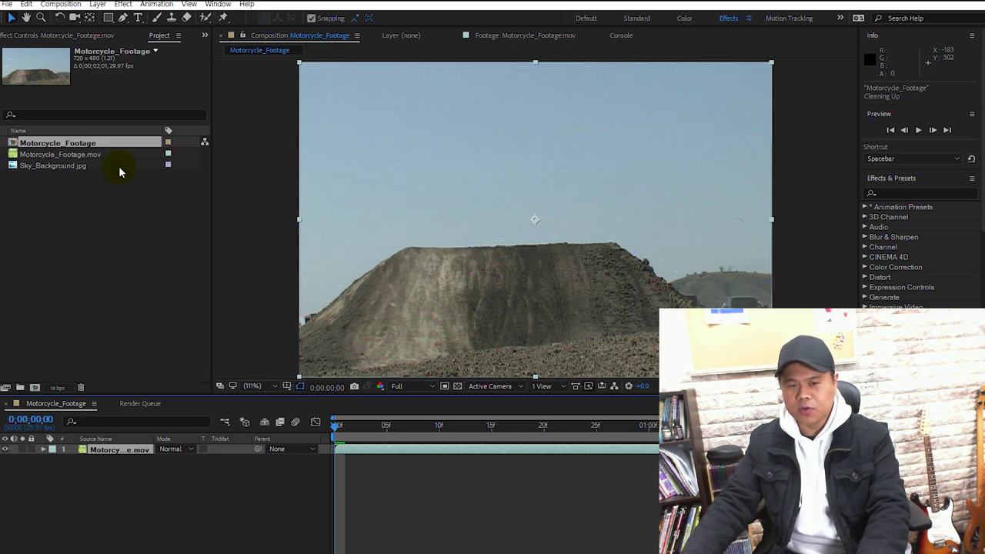
{"action": "left_click", "coordinate": [78, 147]}
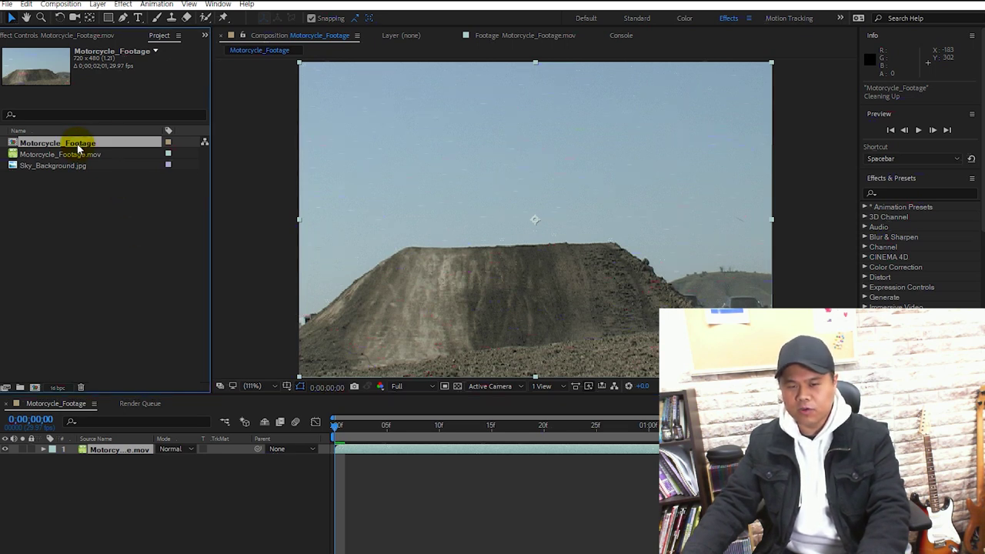
{"action": "right_click", "coordinate": [78, 147]}
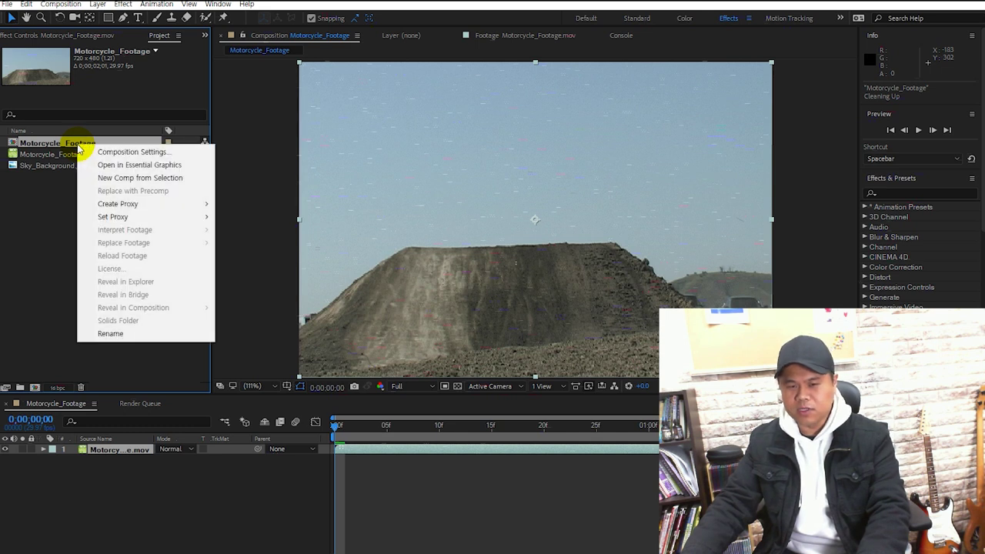
{"action": "left_click", "coordinate": [118, 152]}
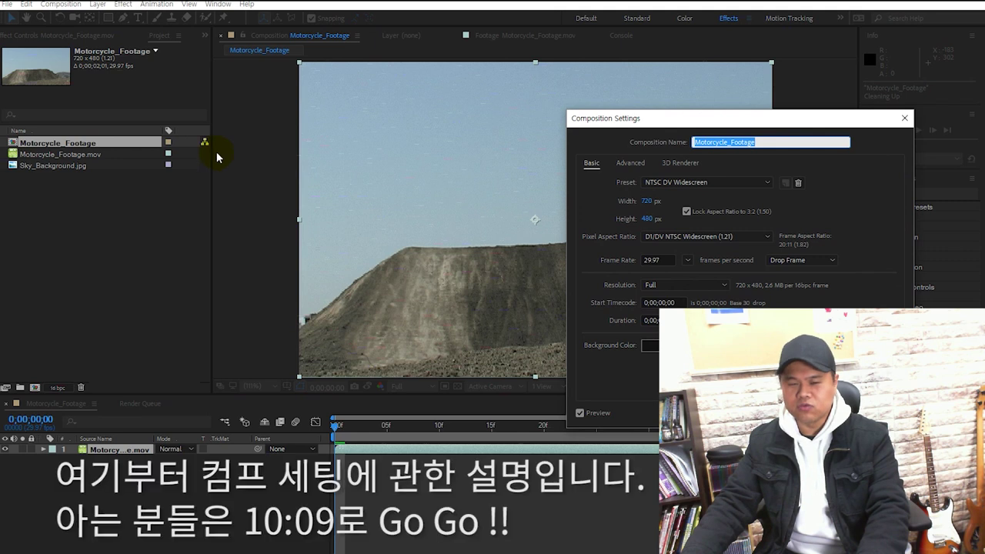
{"action": "left_click_drag", "start_coordinate": [688, 123], "coordinate": [339, 123]}
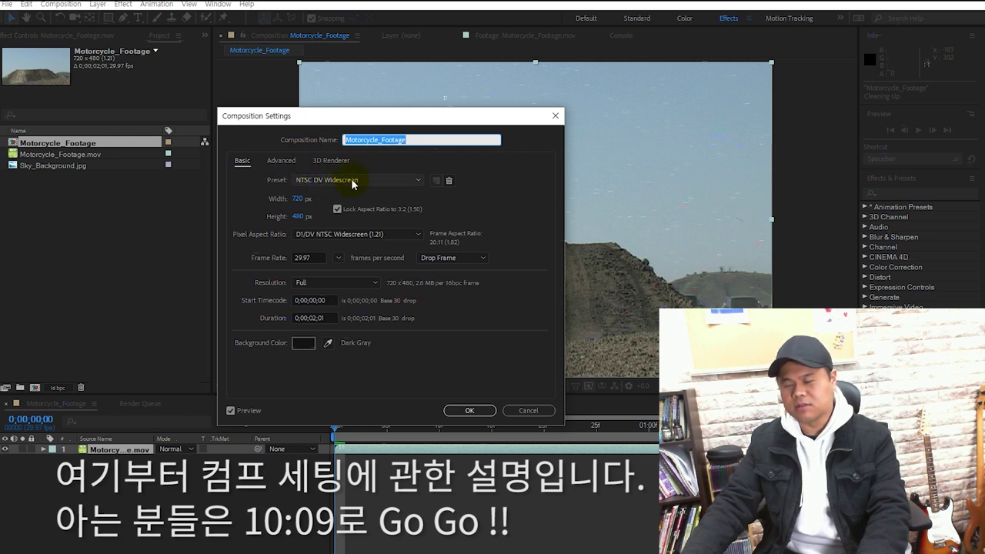
{"action": "left_click", "coordinate": [418, 183]}
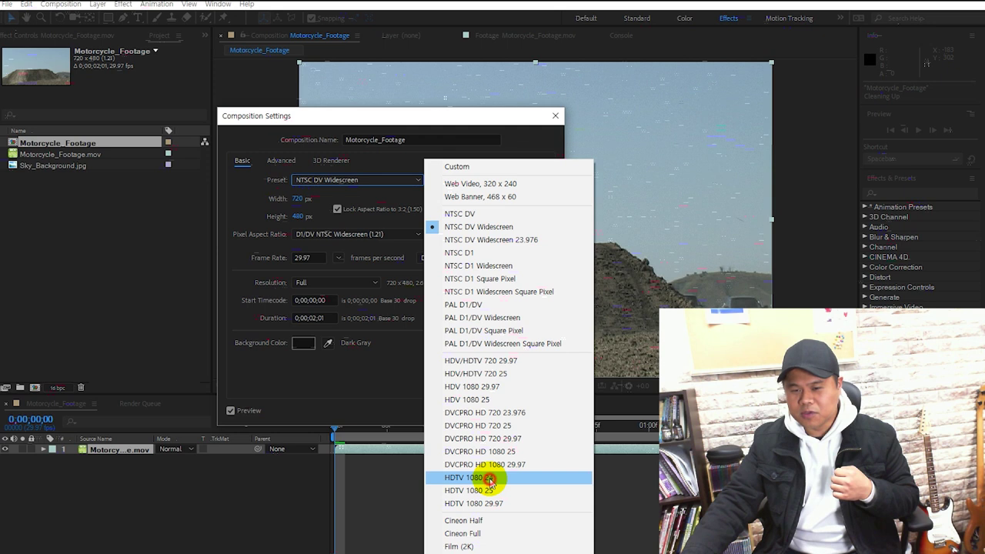
{"action": "left_click", "coordinate": [491, 481]}
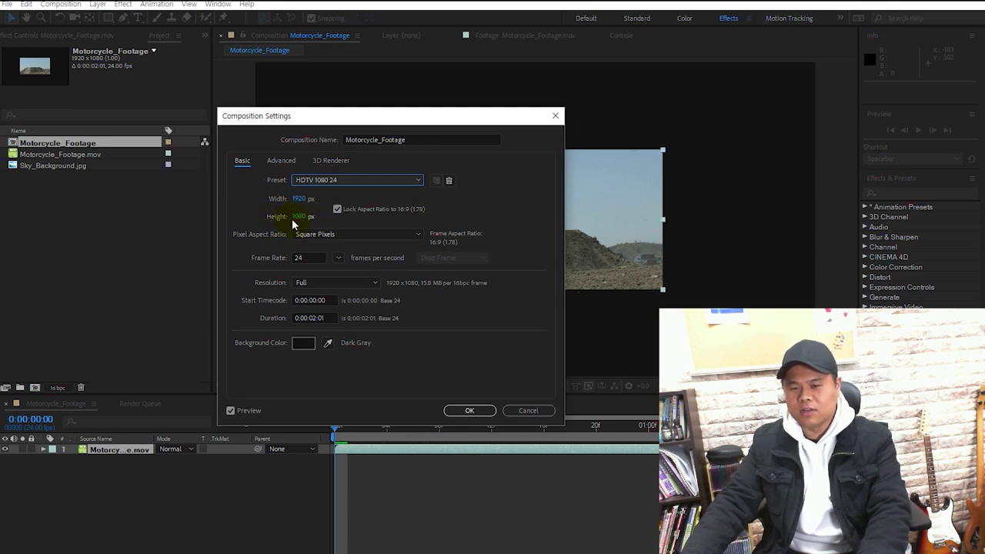
{"action": "left_click", "coordinate": [388, 212]}
{"action": "left_click", "coordinate": [400, 212]}
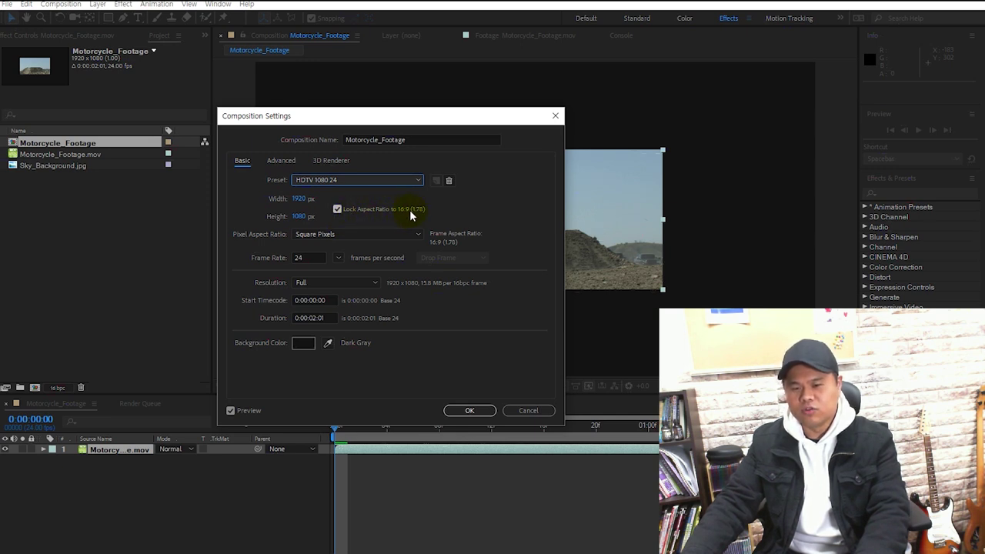
{"action": "double_click", "coordinate": [410, 209]}
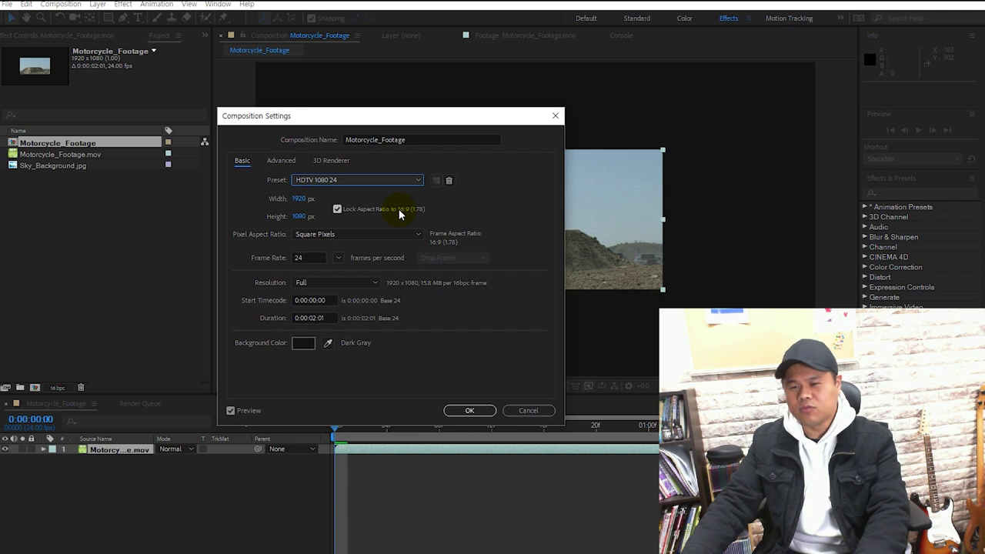
{"action": "double_click", "coordinate": [399, 214]}
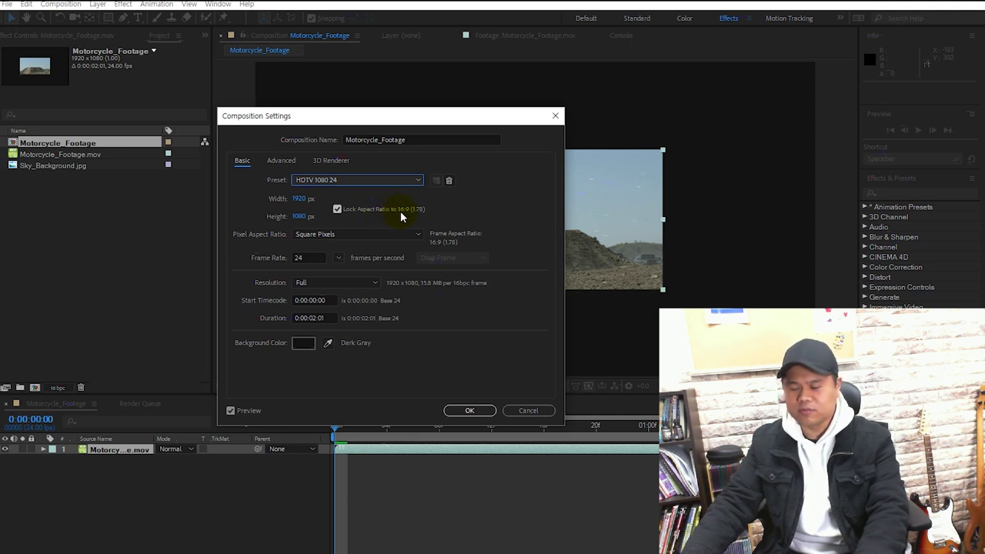
{"action": "double_click", "coordinate": [395, 209]}
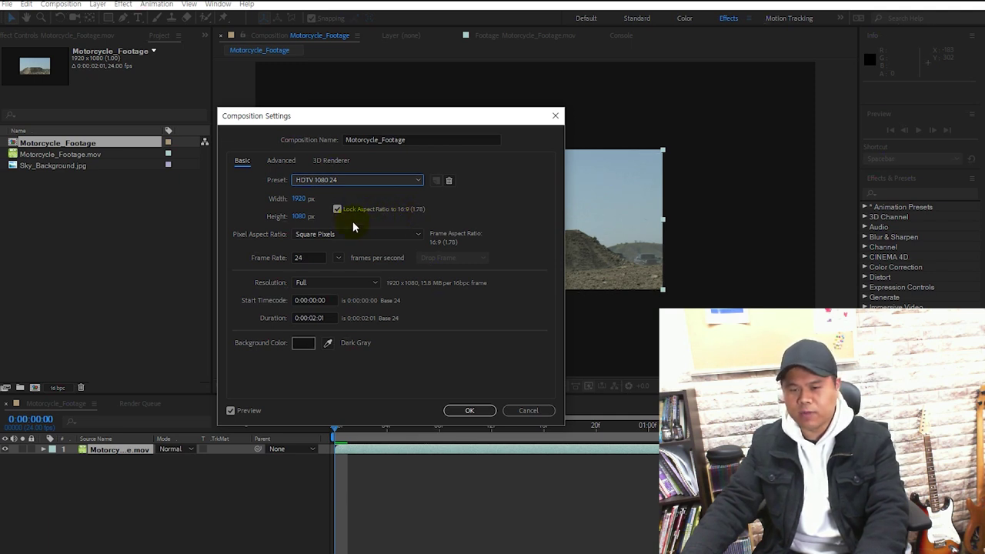
Step: Choose Square Pixels as the composition's pixel aspect ratio and check the frame rate options, keeping 24 frames per second
{"action": "left_click", "coordinate": [417, 237]}
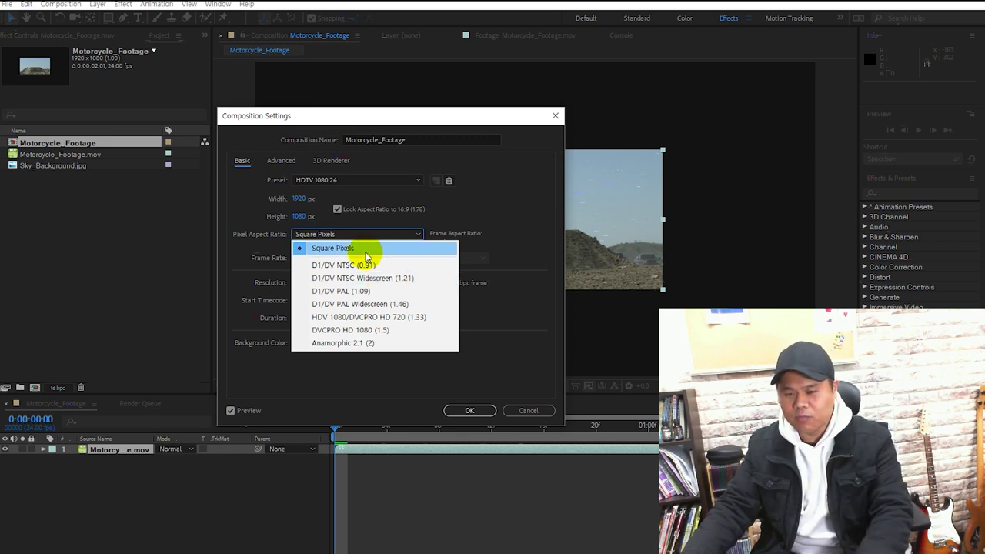
{"action": "left_click", "coordinate": [366, 252]}
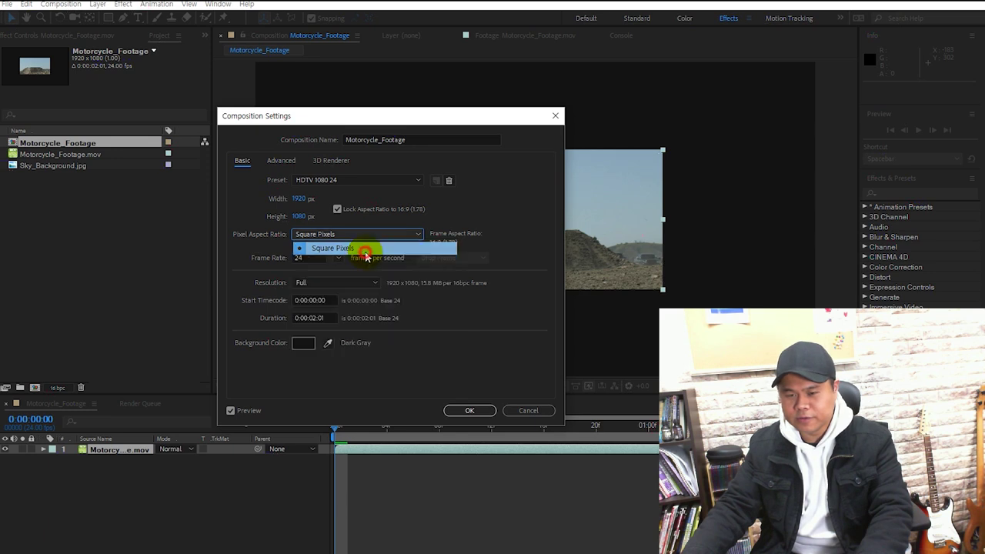
{"action": "left_click", "coordinate": [308, 257]}
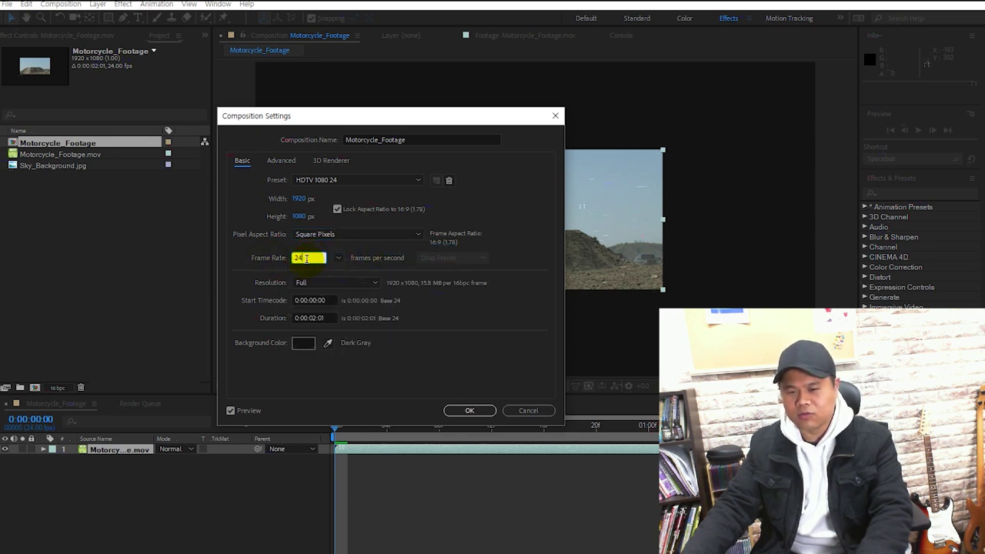
{"action": "left_click", "coordinate": [338, 258]}
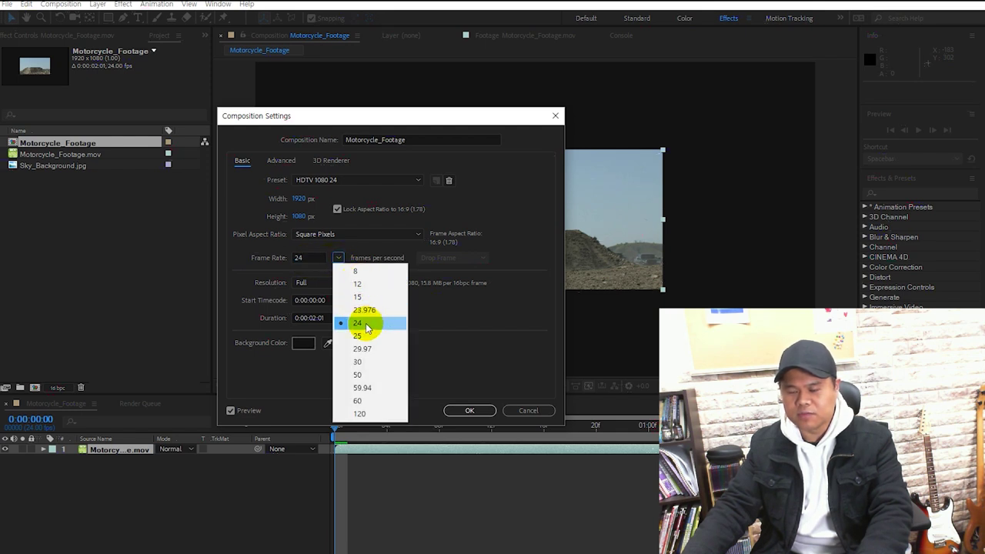
{"action": "left_click", "coordinate": [315, 257]}
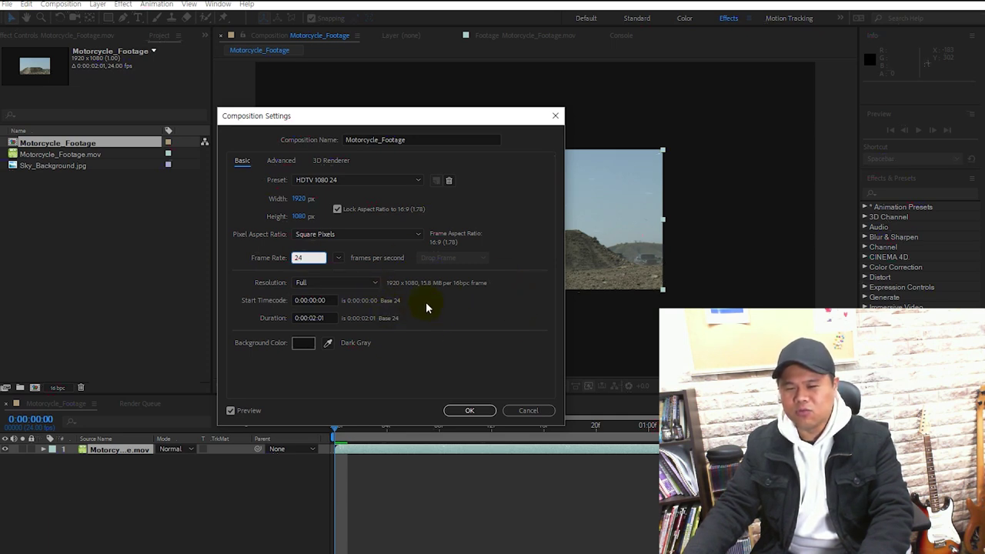
Step: Keep the Full resolution and the 0:00:02:01 duration, and accept the composition settings
{"action": "left_click", "coordinate": [378, 283]}
{"action": "left_click", "coordinate": [380, 282]}
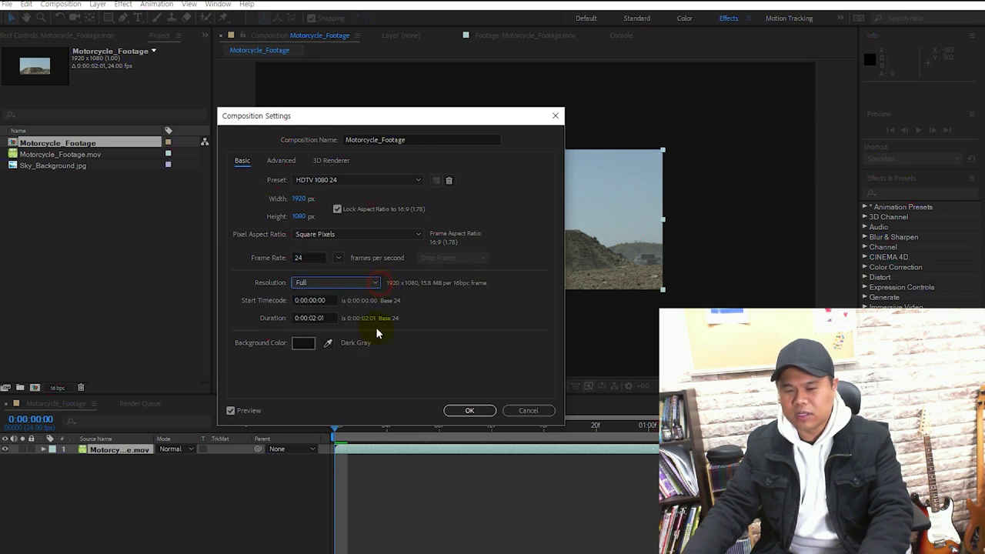
{"action": "left_click", "coordinate": [315, 319]}
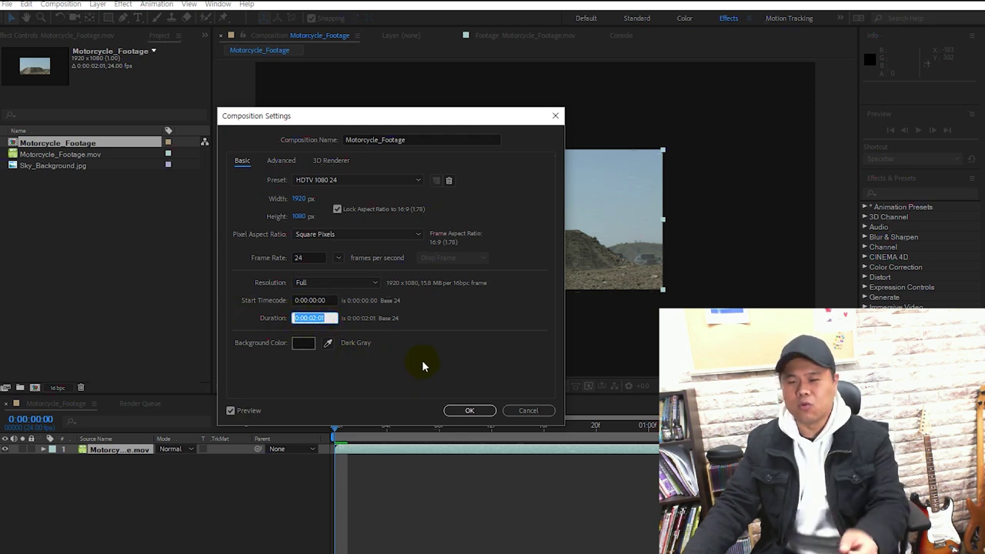
{"action": "left_click", "coordinate": [331, 318]}
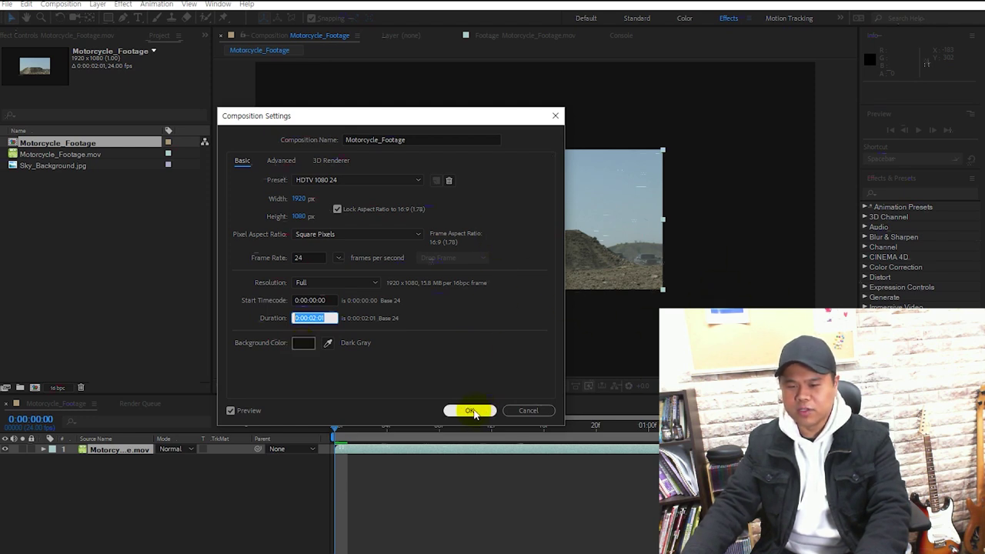
{"action": "left_click", "coordinate": [467, 370]}
{"action": "left_click", "coordinate": [481, 412]}
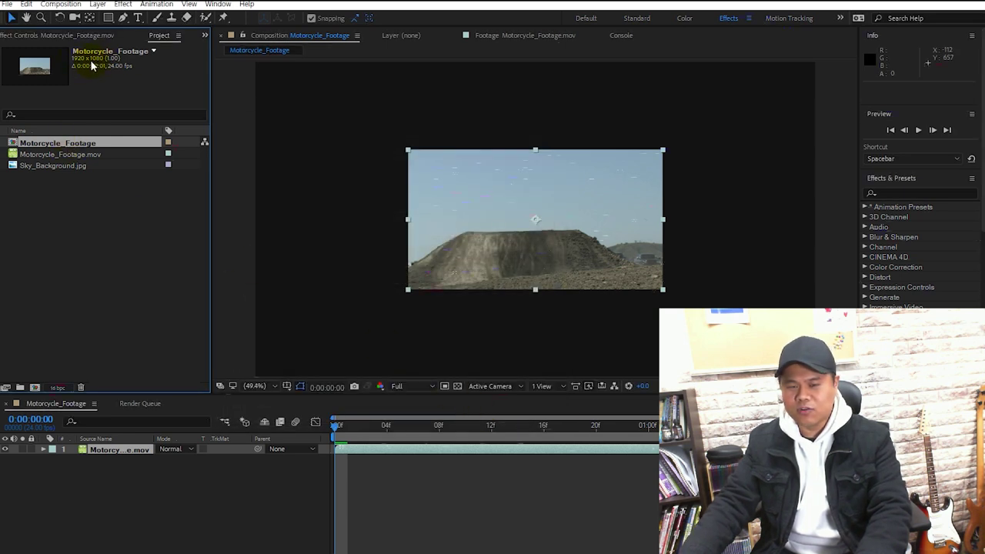
Step: Scale the Motorcycle_Footage.mov layer to 220% so the clip fills the composition frame
{"action": "left_click", "coordinate": [80, 155]}
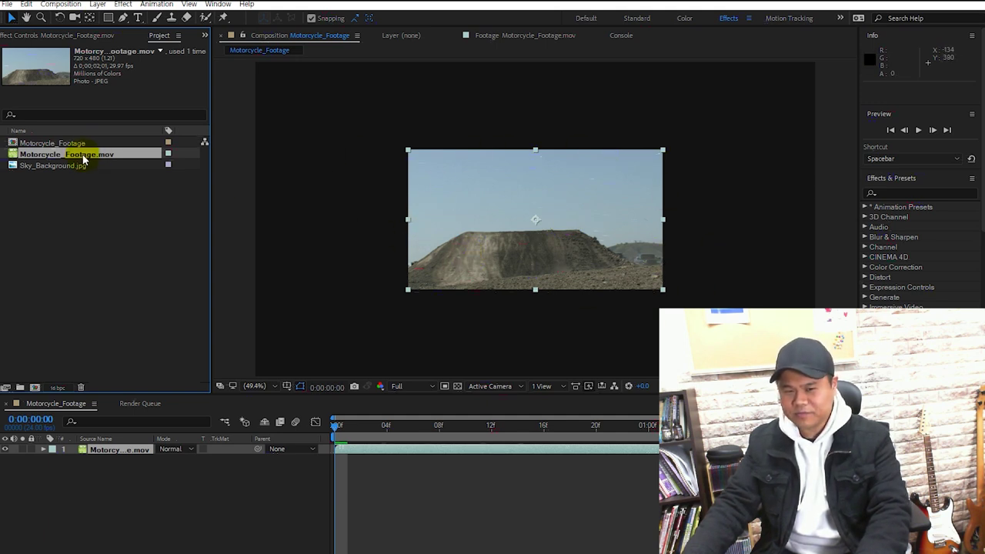
{"action": "left_click", "coordinate": [121, 451]}
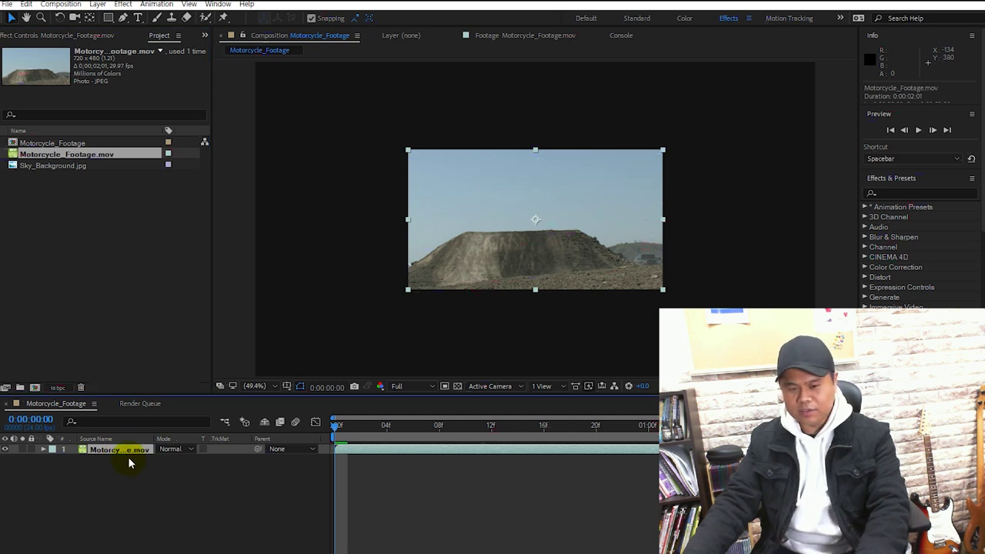
{"action": "left_click", "coordinate": [128, 452]}
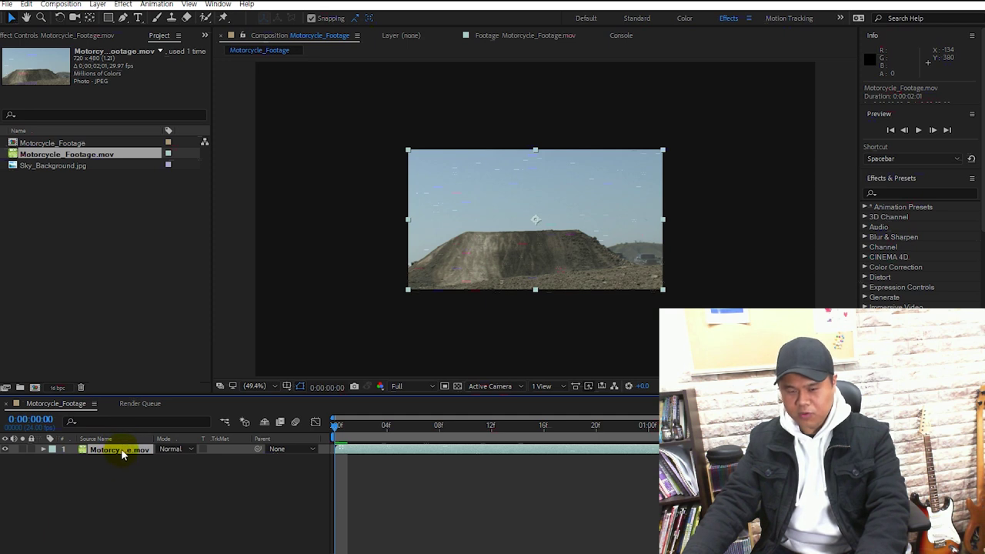
{"action": "key", "text": "s"}
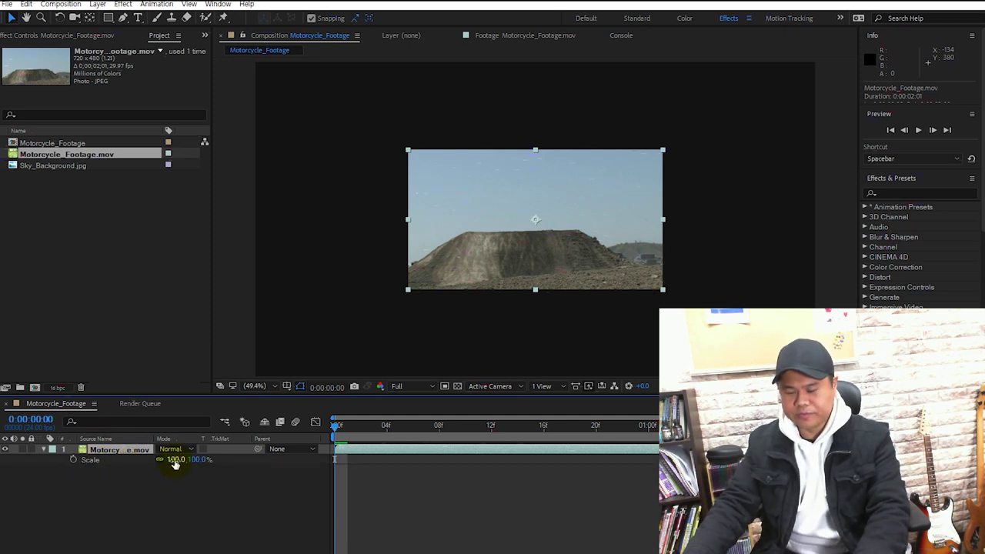
{"action": "left_click_drag", "start_coordinate": [174, 460], "coordinate": [247, 462]}
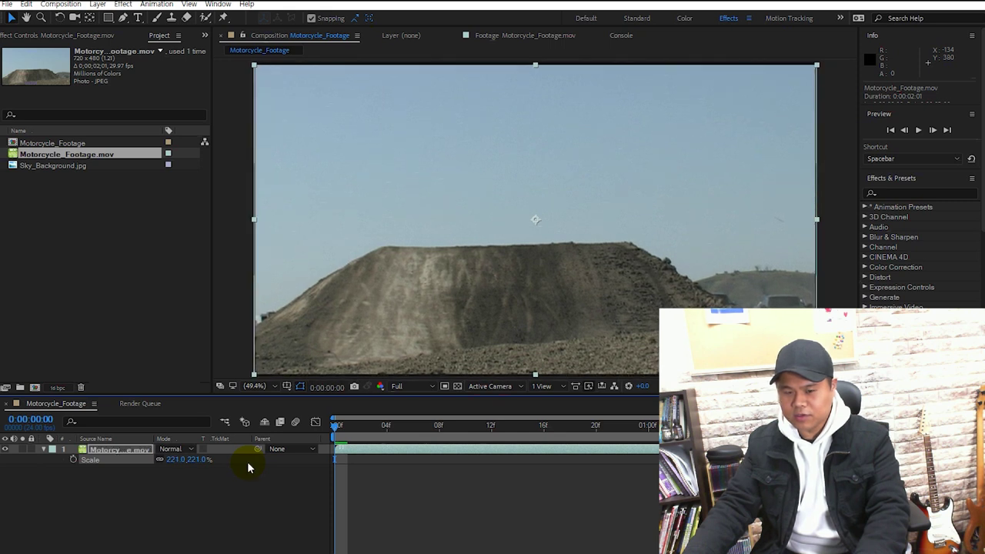
{"action": "left_click", "coordinate": [177, 460]}
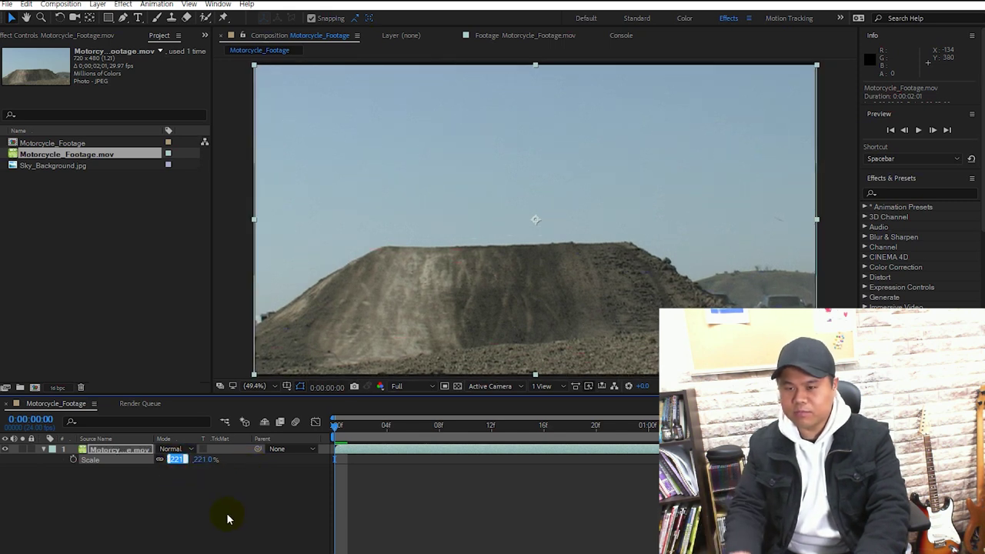
{"action": "type", "text": "220"}
{"action": "key", "text": "Return"}
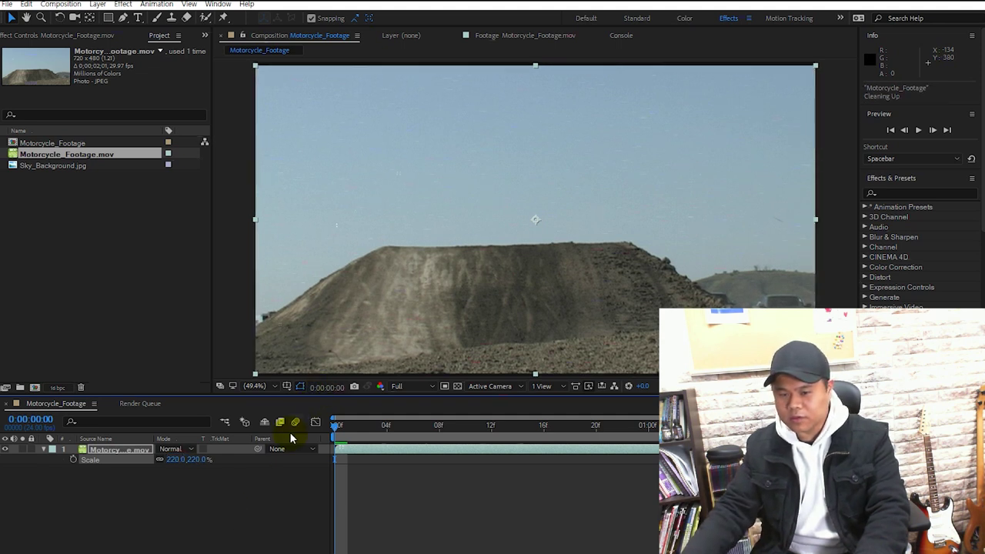
Step: Try several magnifications in the composition viewer and zoom out to 25% to see the whole frame
{"action": "left_click", "coordinate": [277, 383]}
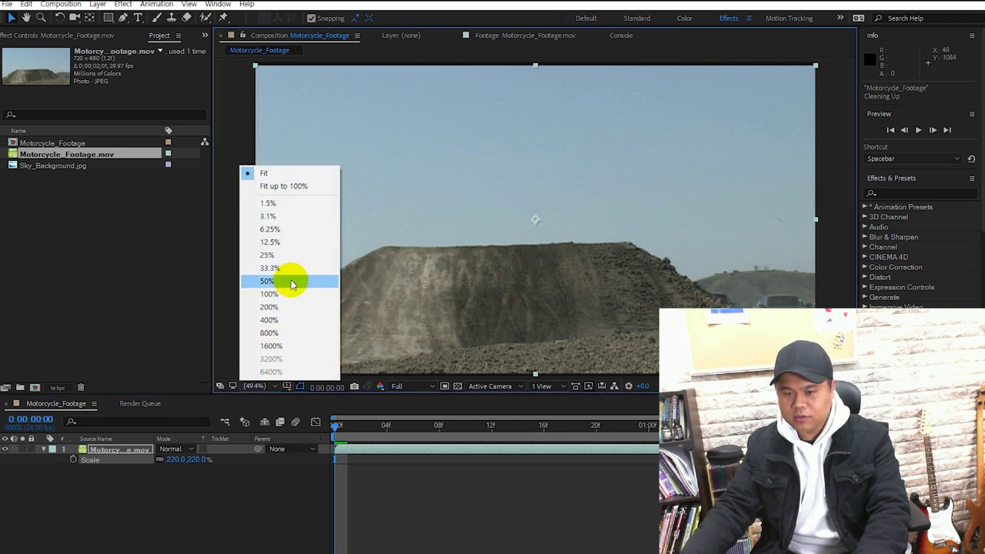
{"action": "left_click", "coordinate": [285, 297]}
{"action": "key", "text": "comma"}
{"action": "key", "text": "comma"}
{"action": "key", "text": "comma"}
{"action": "key", "text": "comma"}
{"action": "key", "text": "comma"}
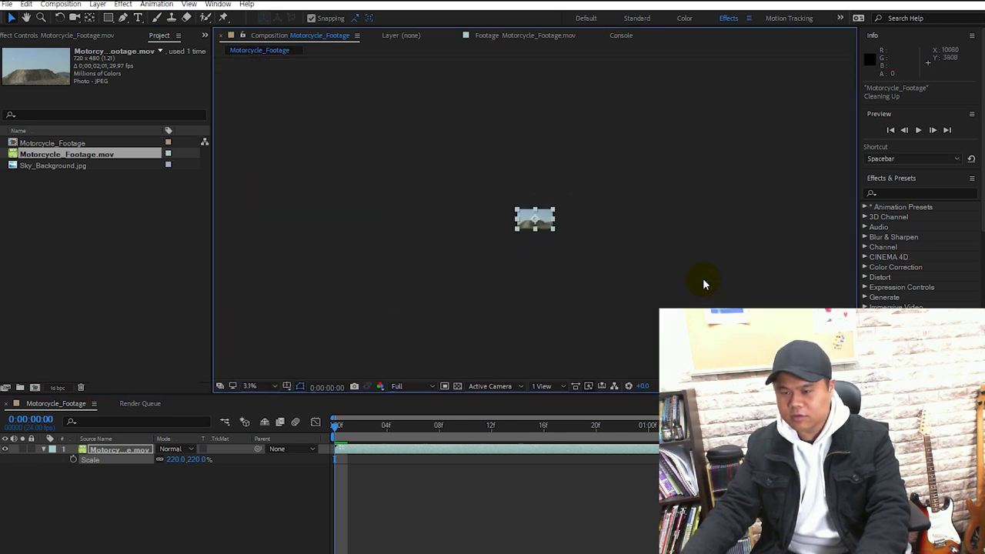
{"action": "key", "text": "period"}
{"action": "key", "text": "period"}
{"action": "key", "text": "period"}
{"action": "key", "text": "comma"}
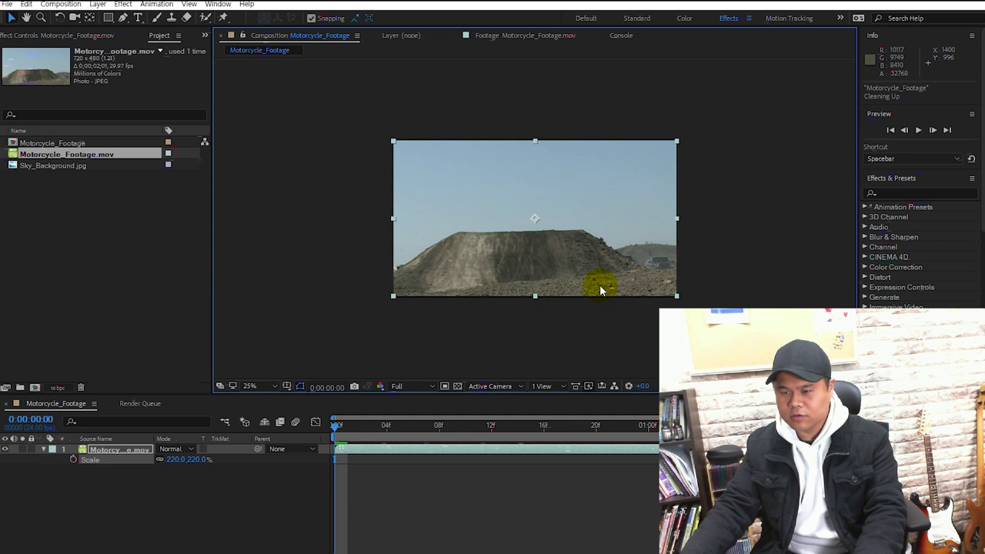
Step: Examine the edges of the scaled footage at several magnifications and fit the whole composition in the viewer
{"action": "scroll", "coordinate": [562, 257], "scroll_direction": "down", "scroll_amount": 3}
{"action": "scroll", "coordinate": [559, 248], "scroll_direction": "up", "scroll_amount": 2}
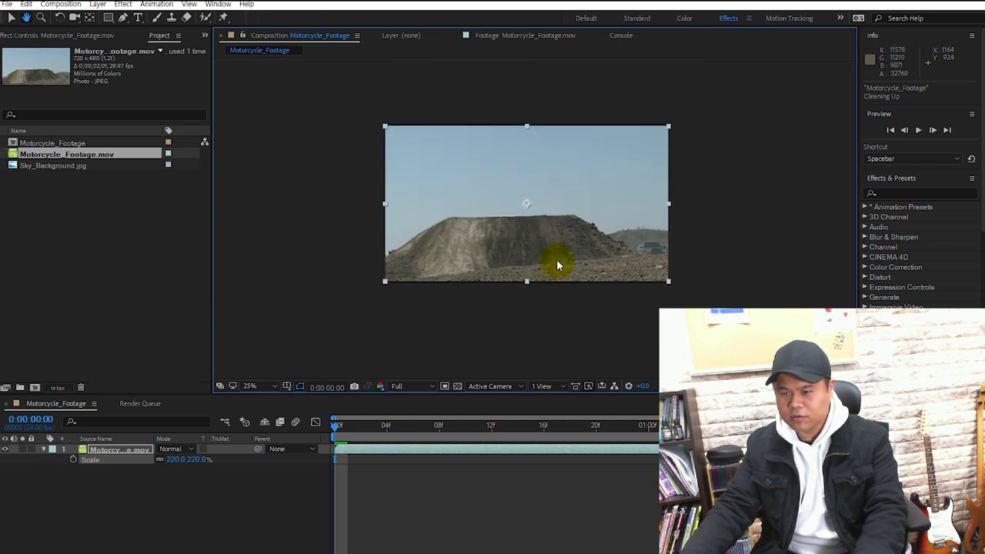
{"action": "key", "text": "period"}
{"action": "scroll", "coordinate": [552, 284], "scroll_direction": "down", "scroll_amount": 2}
{"action": "scroll", "coordinate": [528, 251], "scroll_direction": "up", "scroll_amount": 2}
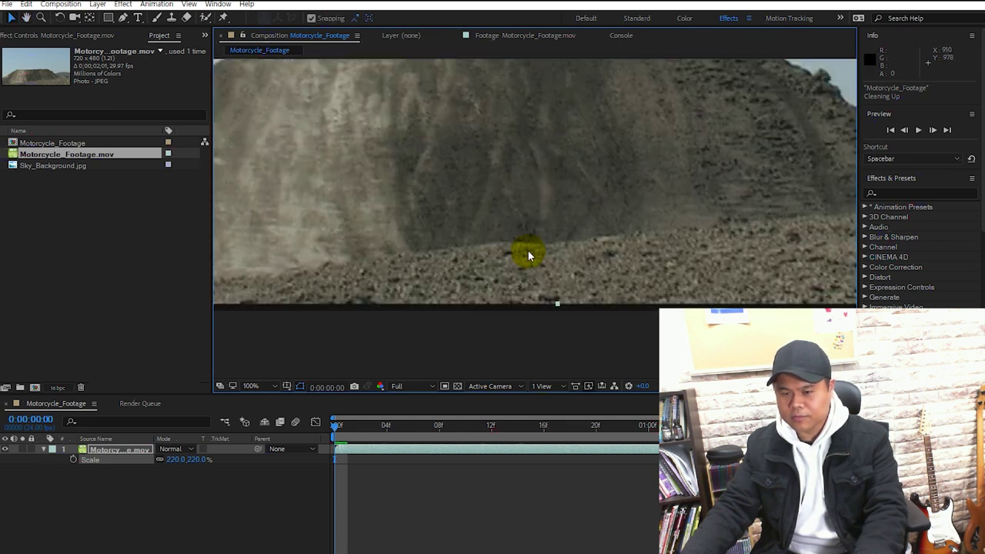
{"action": "left_click_drag", "start_coordinate": [517, 273], "coordinate": [352, 291]}
{"action": "scroll", "coordinate": [565, 183], "scroll_direction": "up", "scroll_amount": 10}
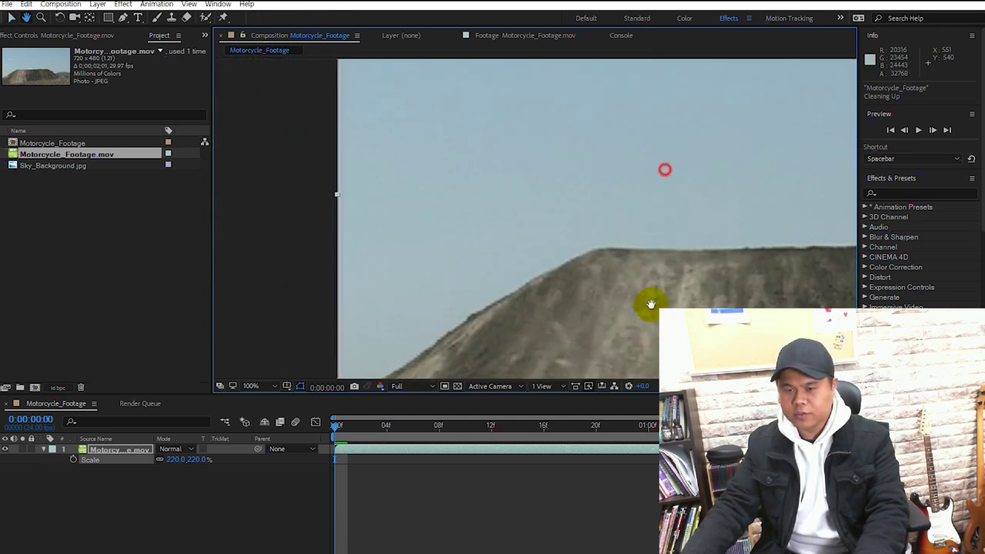
{"action": "left_click_drag", "start_coordinate": [692, 171], "coordinate": [568, 239]}
{"action": "scroll", "coordinate": [568, 233], "scroll_direction": "down", "scroll_amount": 2}
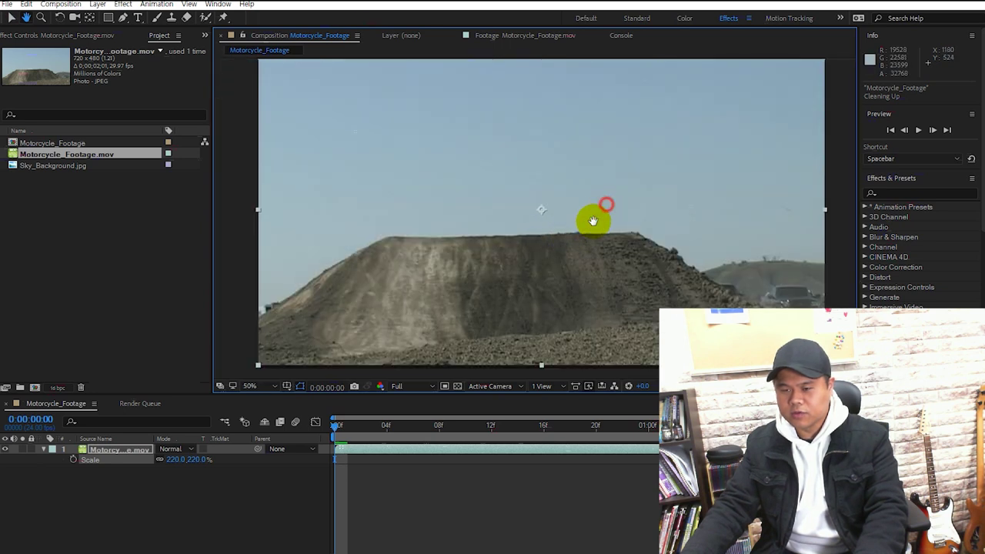
{"action": "left_click_drag", "start_coordinate": [604, 208], "coordinate": [588, 225]}
{"action": "scroll", "coordinate": [589, 226], "scroll_direction": "down", "scroll_amount": 2}
{"action": "scroll", "coordinate": [589, 225], "scroll_direction": "up", "scroll_amount": 2}
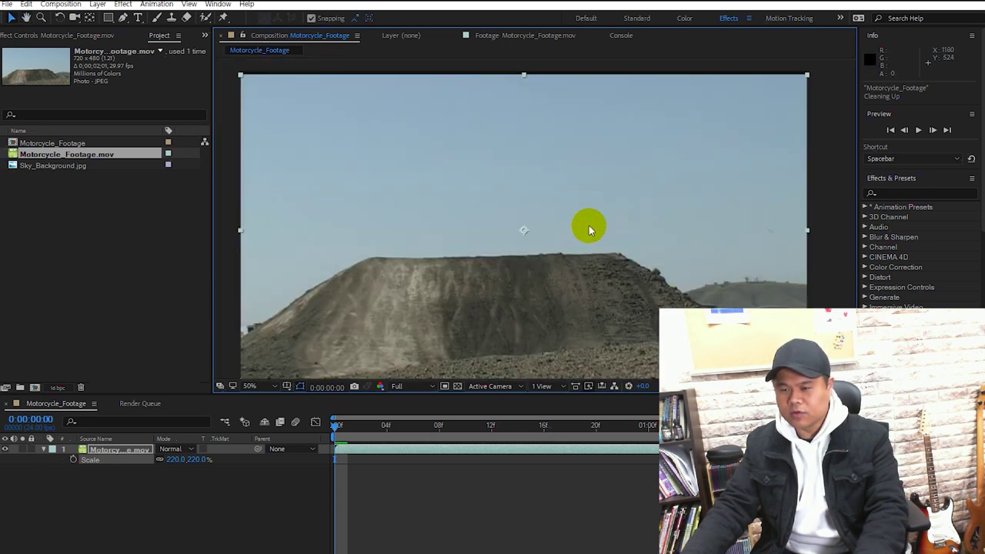
{"action": "left_click_drag", "start_coordinate": [600, 271], "coordinate": [599, 259]}
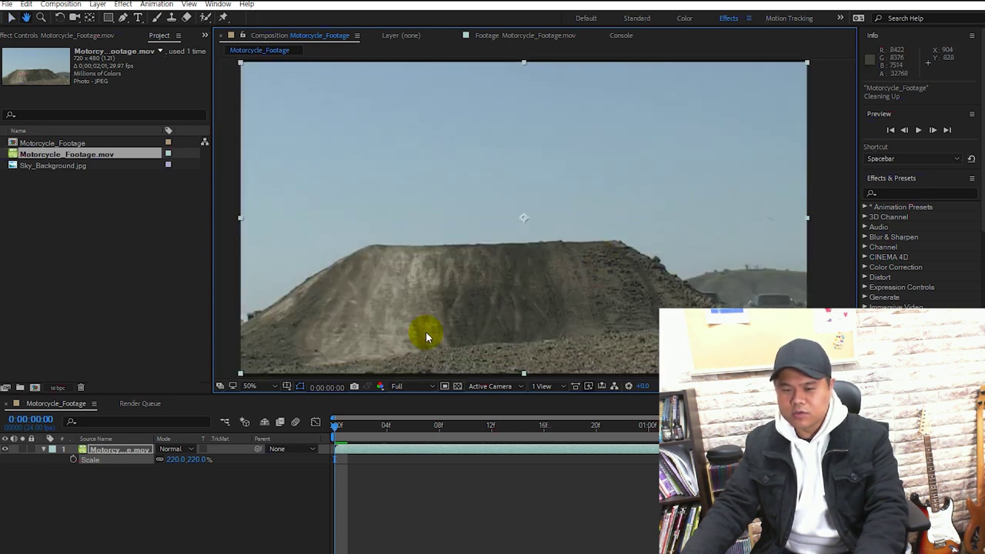
{"action": "left_click", "coordinate": [270, 389]}
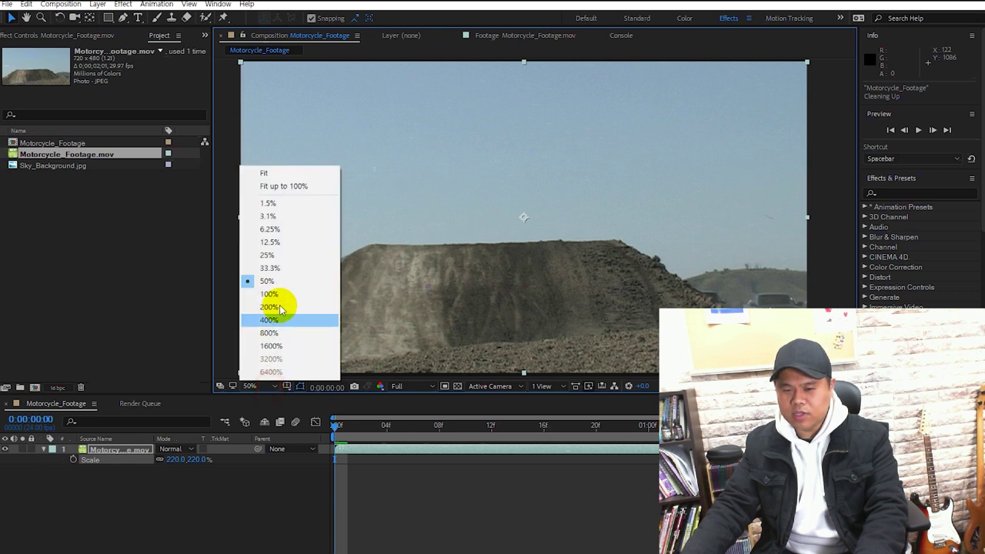
{"action": "left_click", "coordinate": [289, 174]}
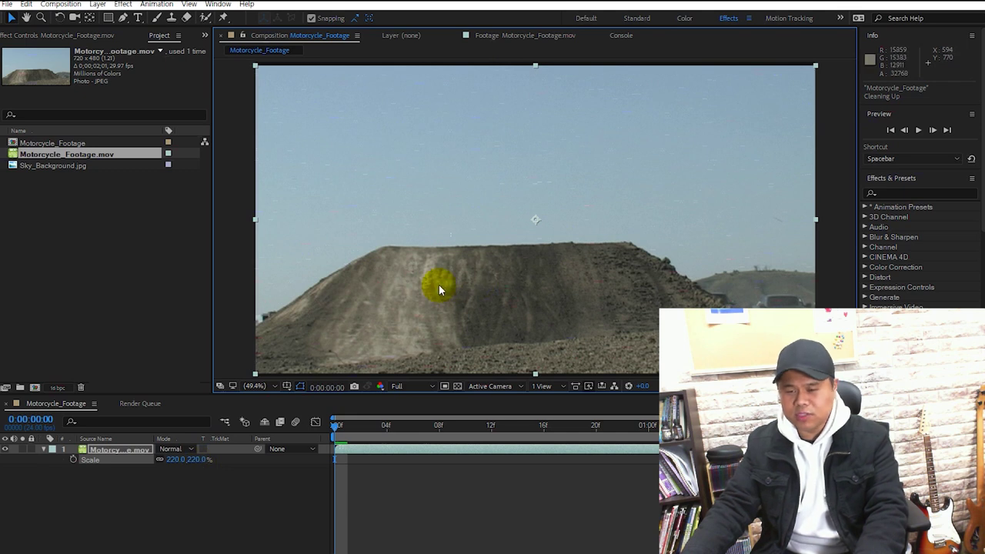
Step: Try scaling the Motorcycle_Footage.mov layer to 221% and 222% to cover the composition's edges
{"action": "left_click", "coordinate": [176, 460]}
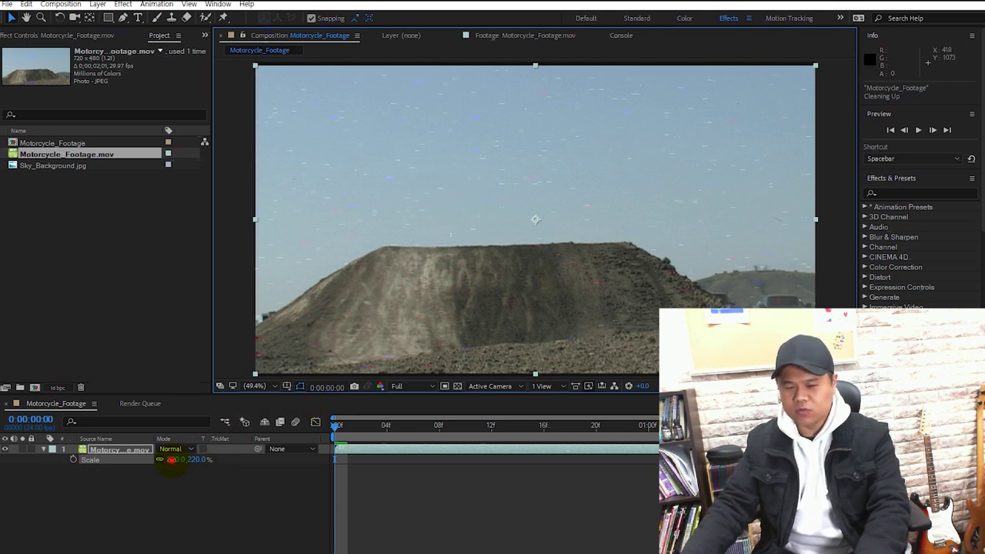
{"action": "type", "text": "221"}
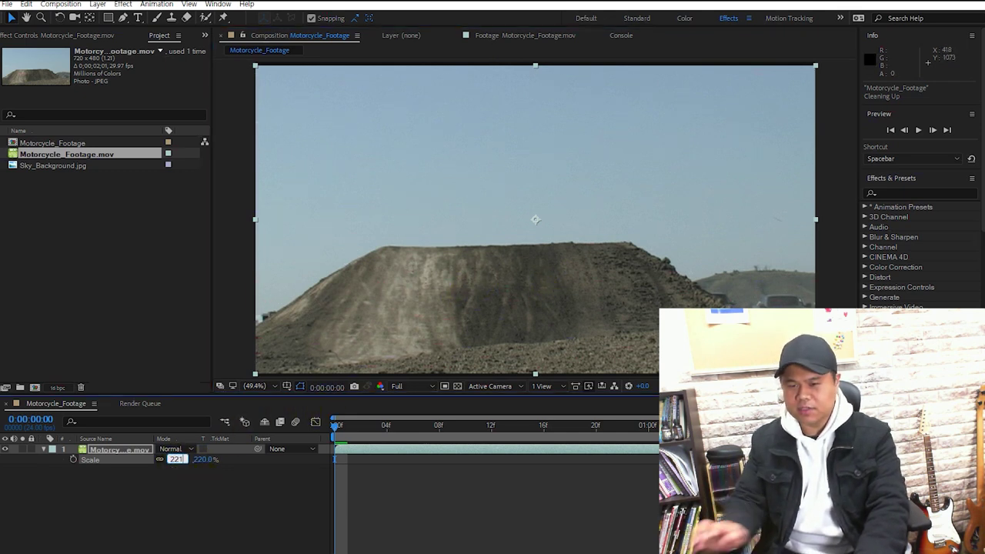
{"action": "key", "text": "Return"}
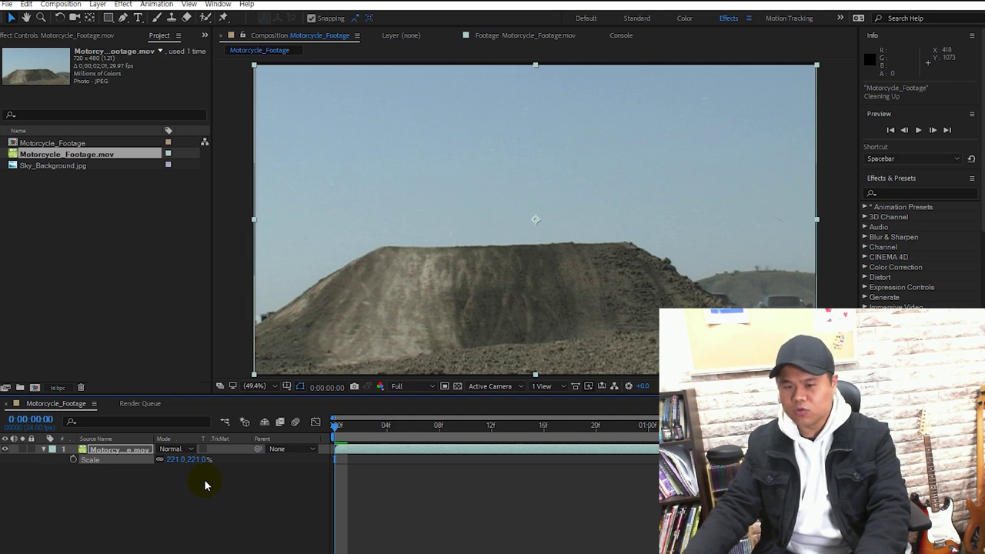
{"action": "key", "text": "h"}
{"action": "left_click_drag", "start_coordinate": [444, 216], "coordinate": [449, 245]}
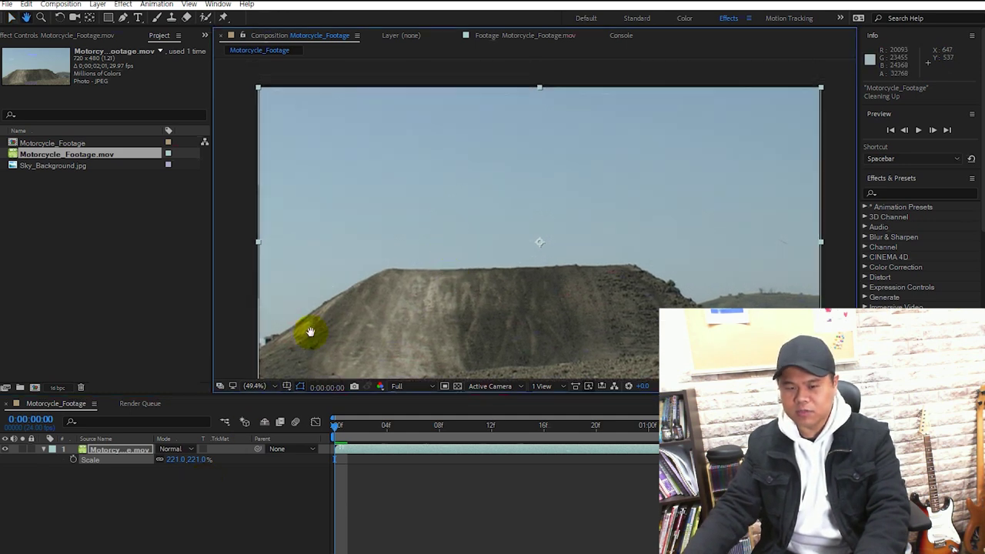
{"action": "key", "text": "v"}
{"action": "left_click", "coordinate": [176, 460]}
{"action": "type", "text": "222"}
{"action": "key", "text": "Return"}
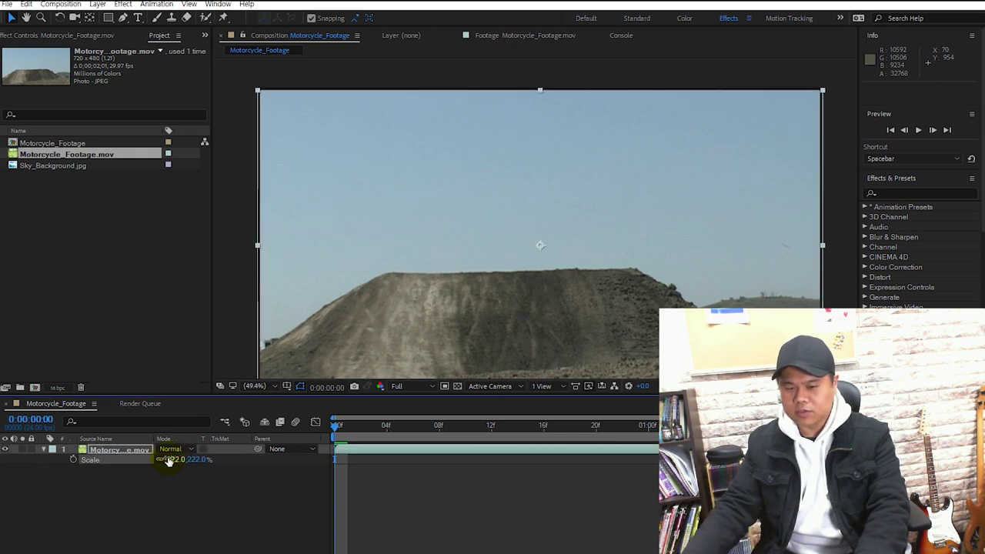
Step: Try scaling the Motorcycle_Footage.mov layer to 223% and 224% and check its edges against the frame
{"action": "left_click", "coordinate": [170, 460]}
{"action": "type", "text": "223"}
{"action": "key", "text": "Return"}
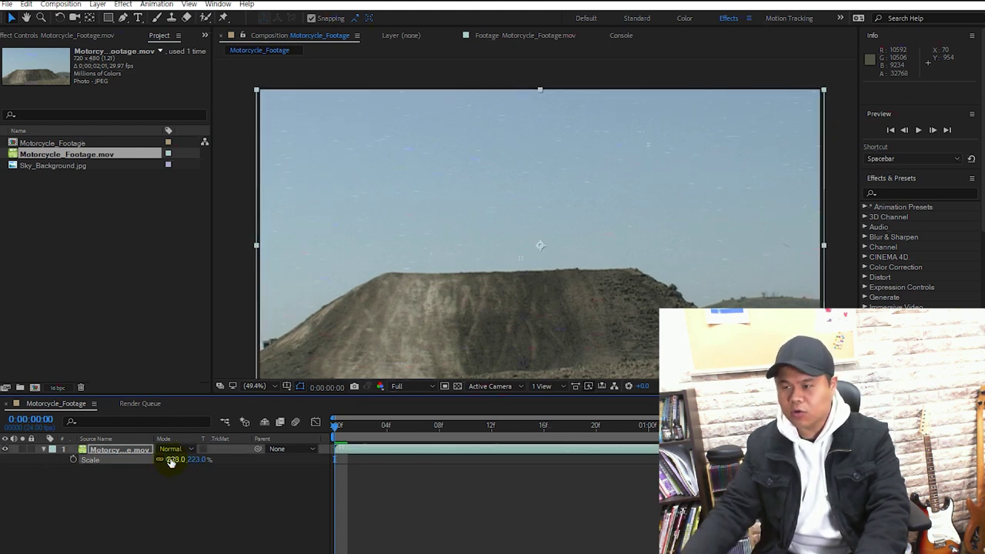
{"action": "left_click", "coordinate": [174, 460]}
{"action": "type", "text": "224"}
{"action": "key", "text": "Return"}
{"action": "mouse_move", "coordinate": [684, 231]}
{"action": "left_mouse_down"}
{"action": "mouse_move", "coordinate": [667, 285]}
{"action": "mouse_move", "coordinate": [680, 220]}
{"action": "left_mouse_up"}
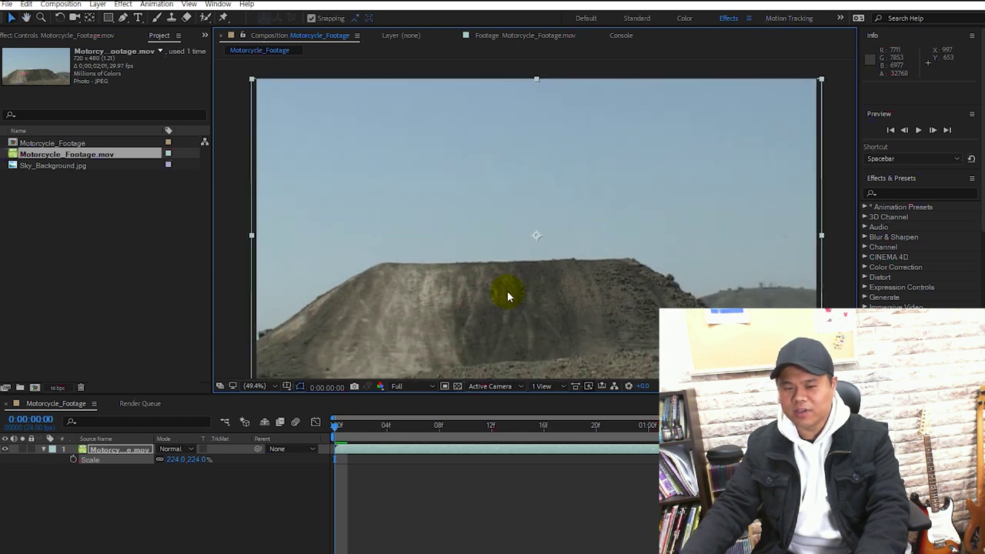
Step: Set the Motorcycle_Footage.mov layer's scale to 225%, checking the whole frame at 25% and Fit magnification
{"action": "left_click", "coordinate": [175, 460]}
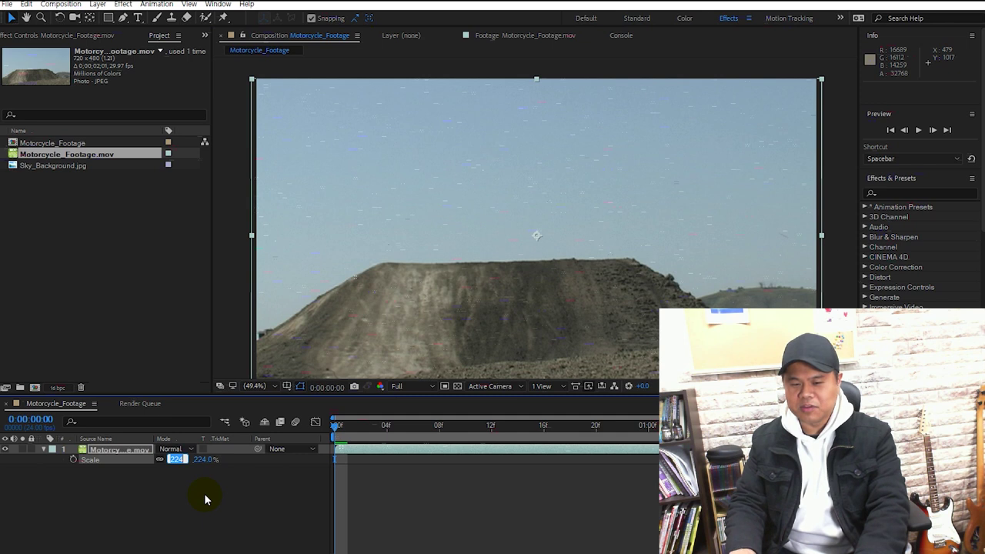
{"action": "type", "text": "225"}
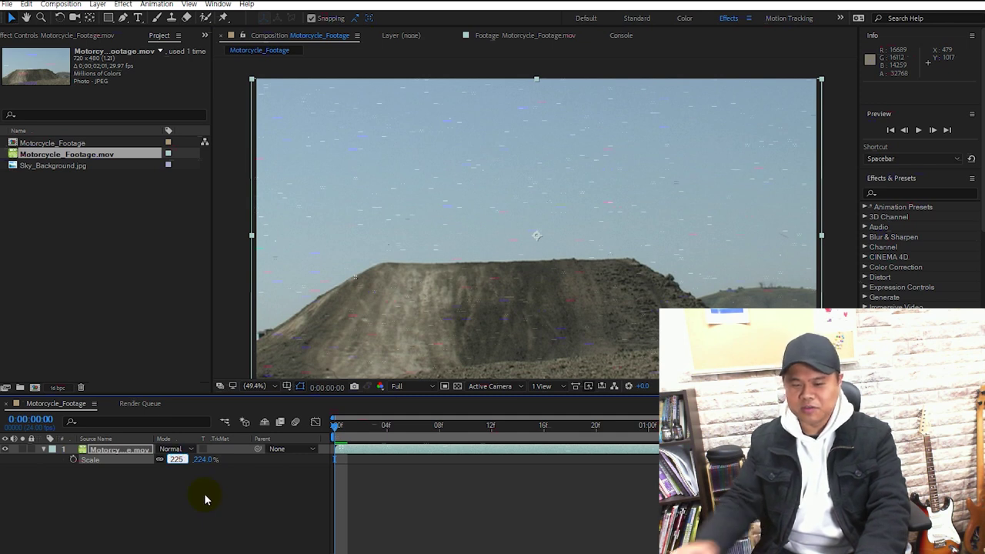
{"action": "key", "text": "Return"}
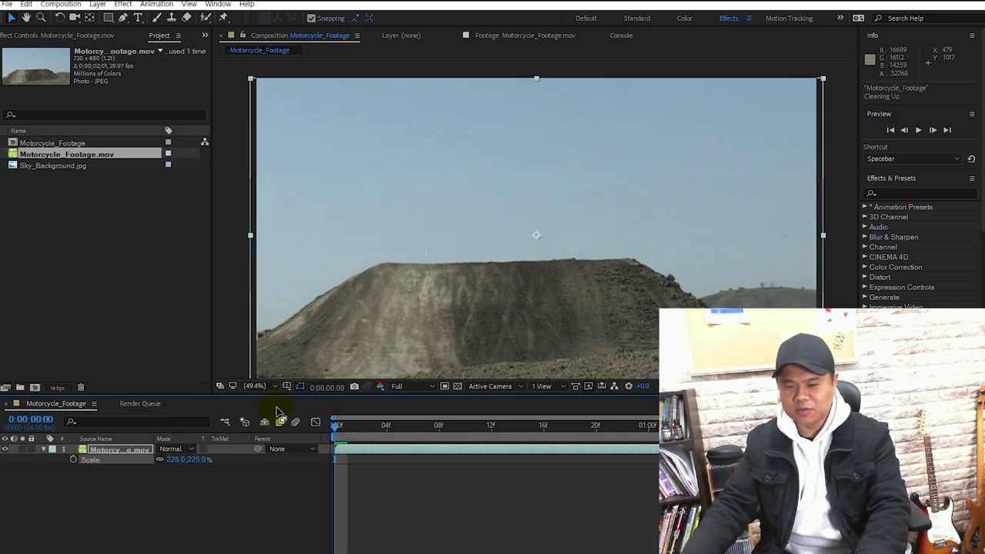
{"action": "left_click", "coordinate": [261, 386]}
{"action": "left_click", "coordinate": [282, 174]}
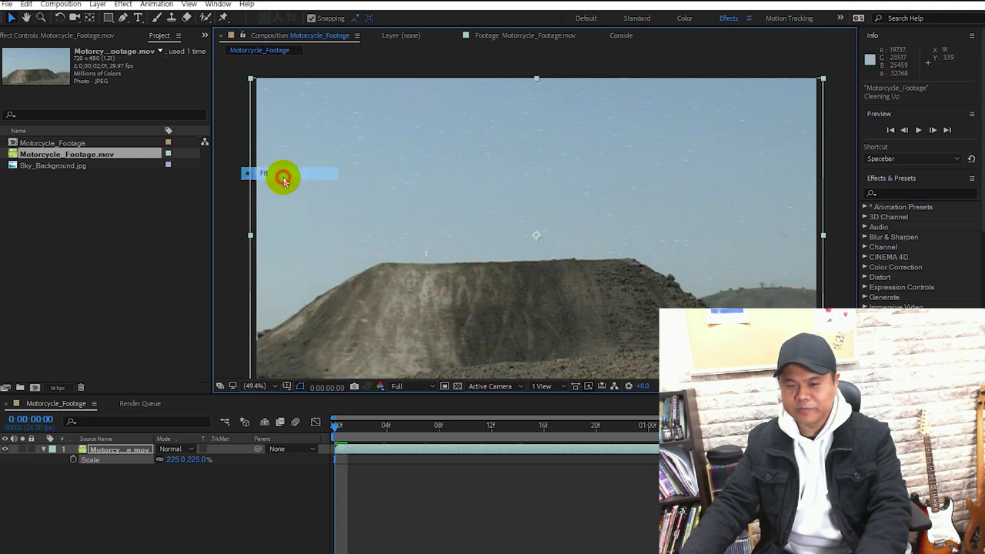
{"action": "left_click", "coordinate": [271, 387]}
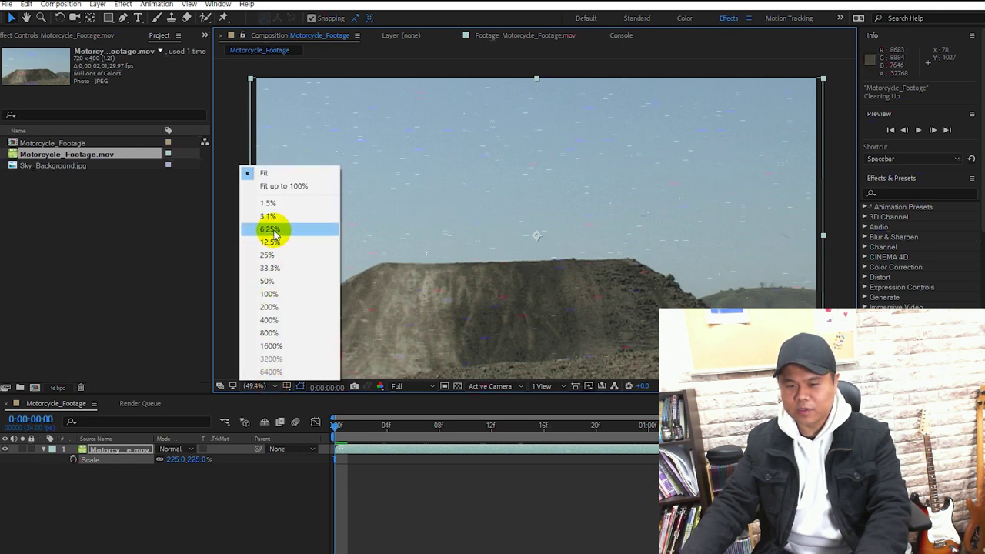
{"action": "left_click", "coordinate": [283, 257]}
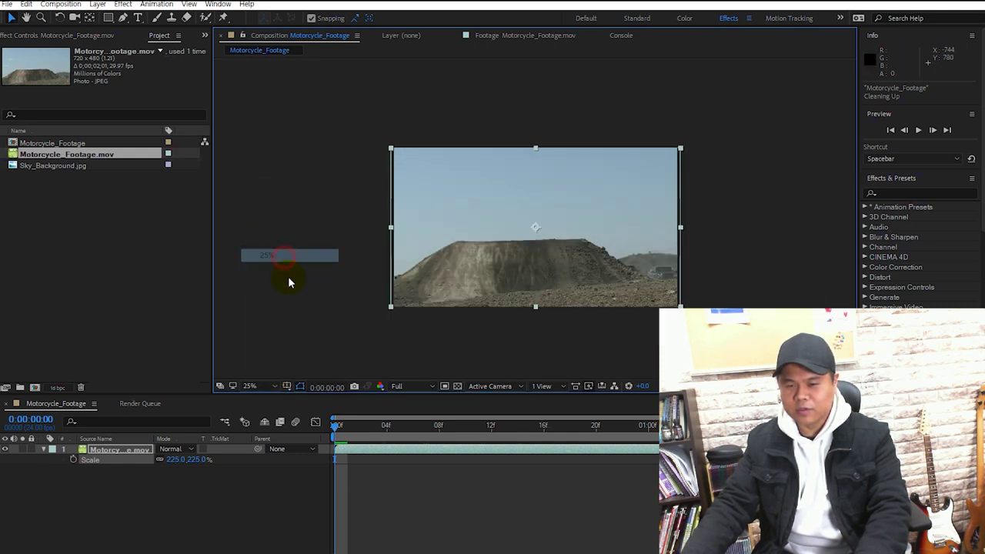
{"action": "left_click", "coordinate": [266, 385]}
{"action": "left_click", "coordinate": [281, 173]}
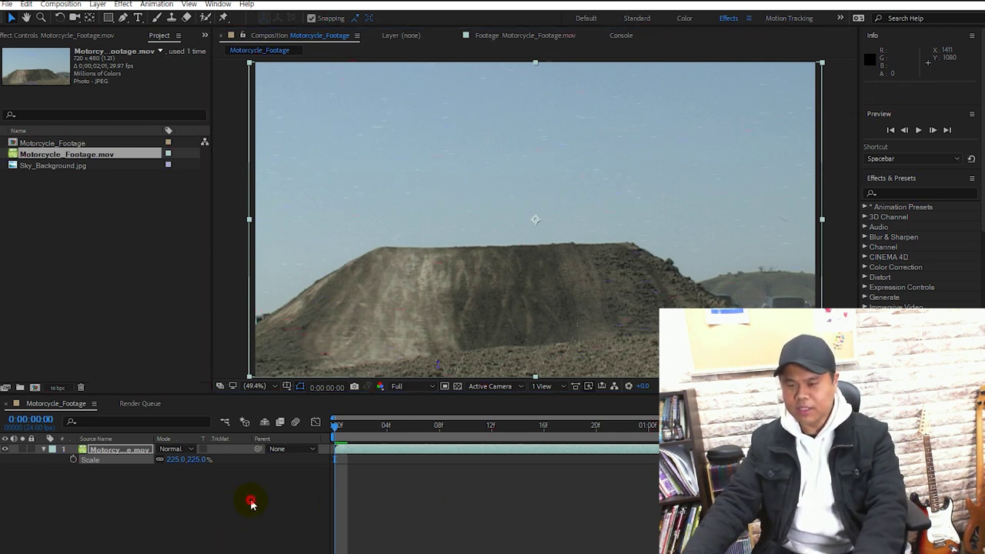
{"action": "key", "text": "ctrl+s"}
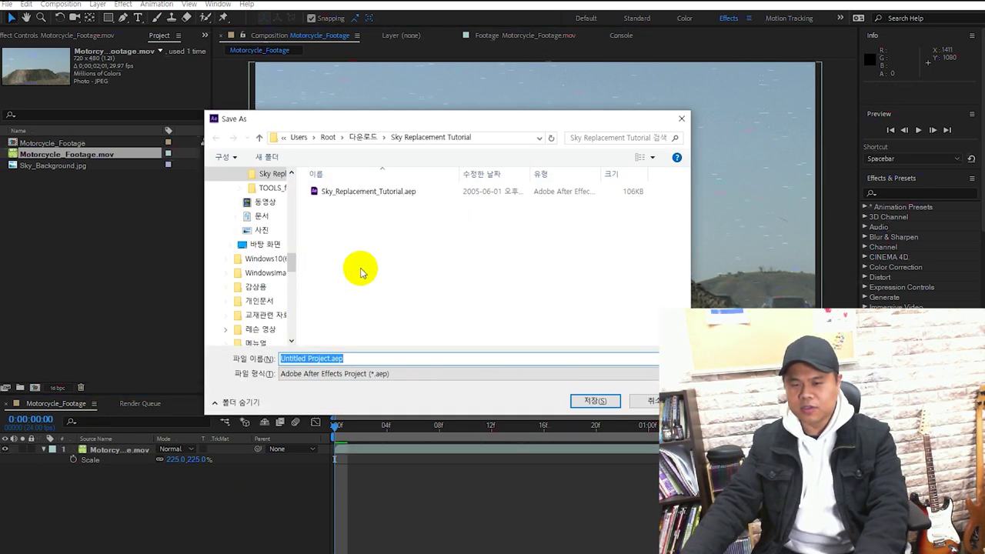
{"action": "left_click_drag", "start_coordinate": [447, 118], "coordinate": [501, 150]}
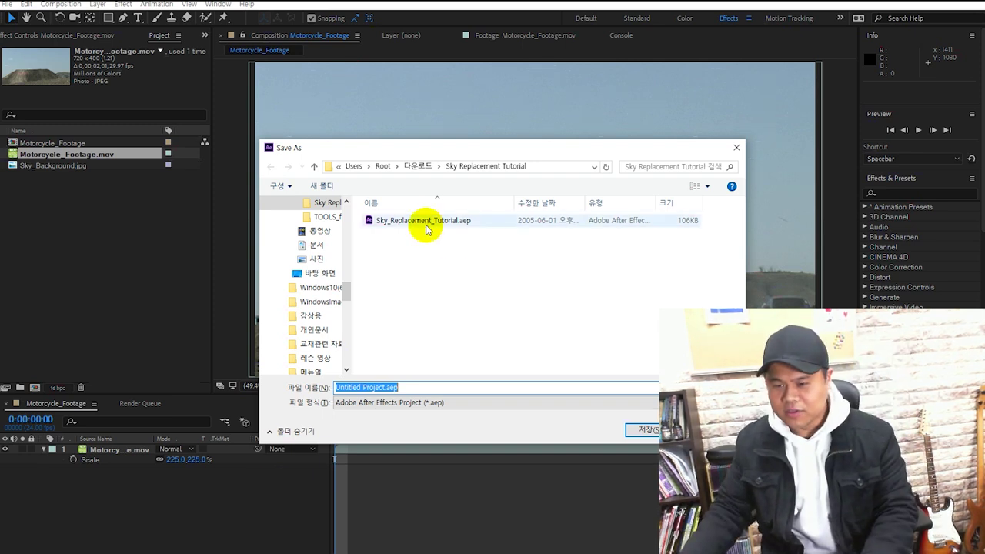
{"action": "left_click", "coordinate": [399, 387]}
{"action": "key", "text": "Return"}
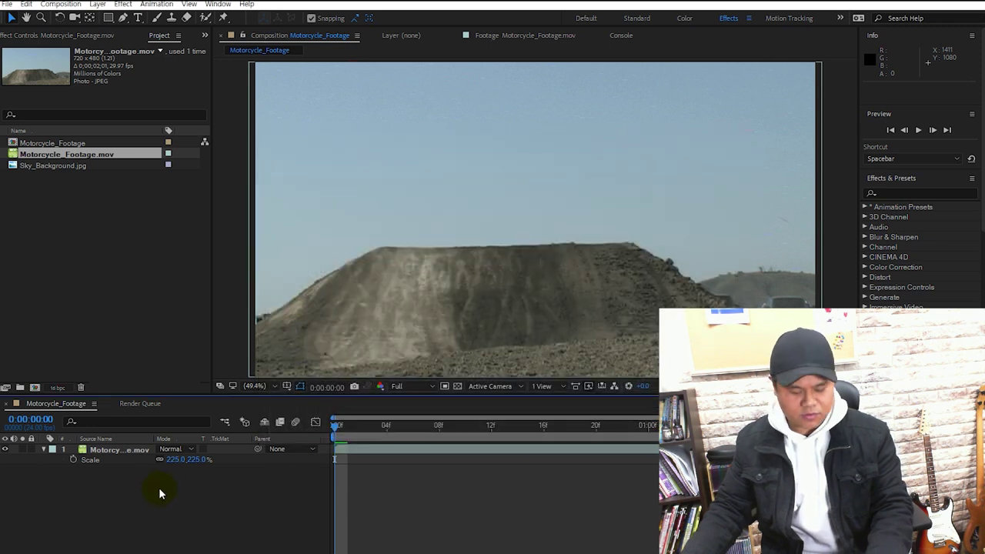
Step: Save the project as Sky_Replacement_Tutorial-2018.aep in the Sky Replacement Tutorial folder, basing the name on the existing project file
{"action": "key", "text": "ctrl+s"}
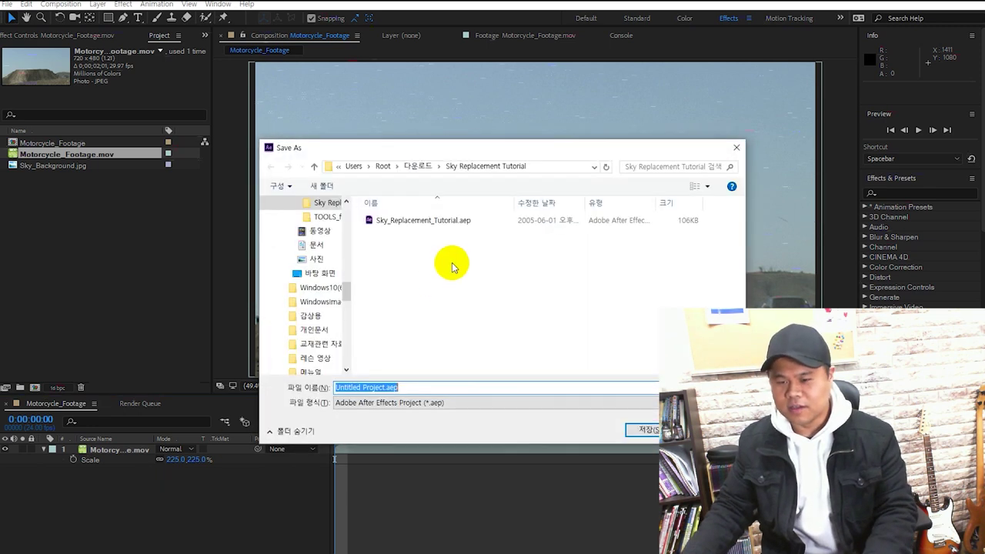
{"action": "left_click", "coordinate": [457, 221]}
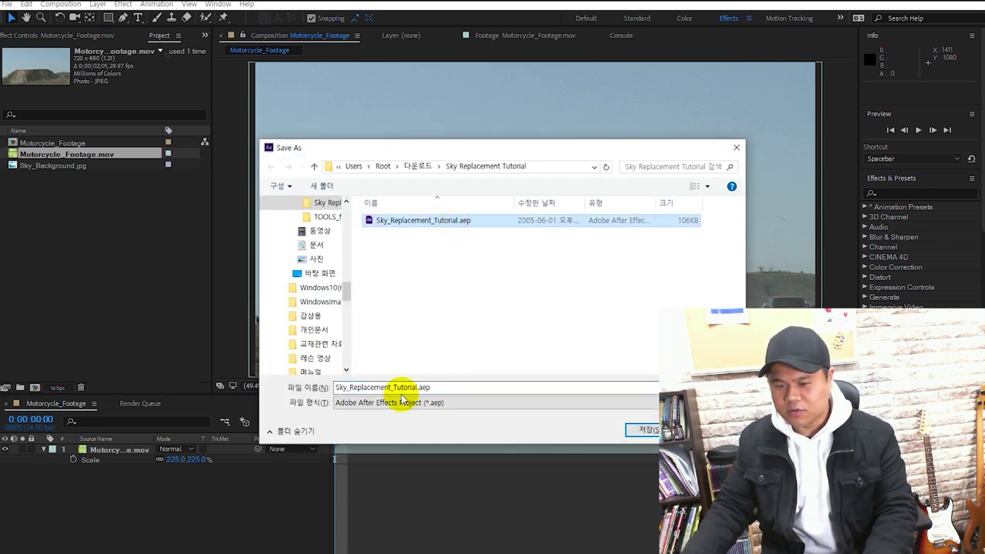
{"action": "double_click", "coordinate": [424, 387]}
{"action": "left_click", "coordinate": [420, 387]}
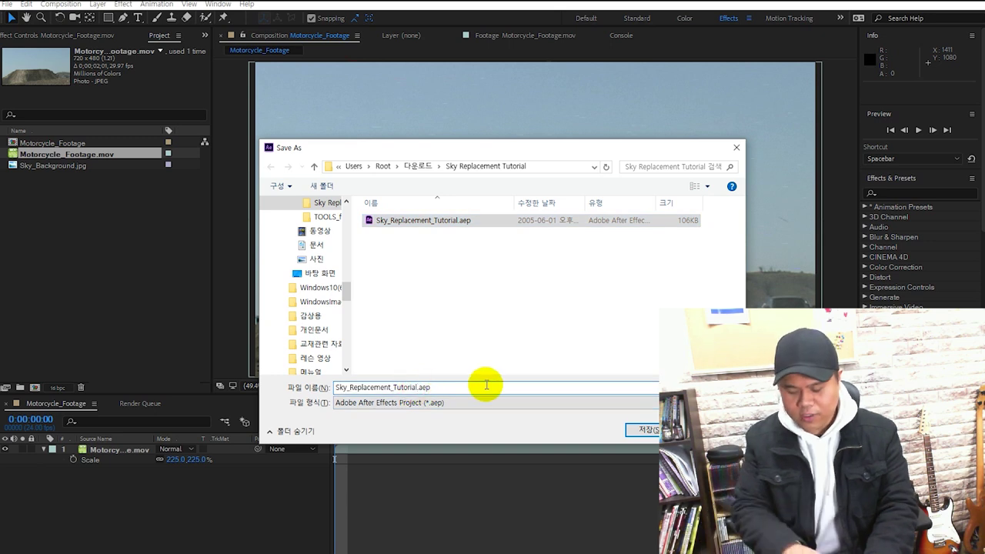
{"action": "type", "text": "-p"}
{"action": "type", "text": "018"}
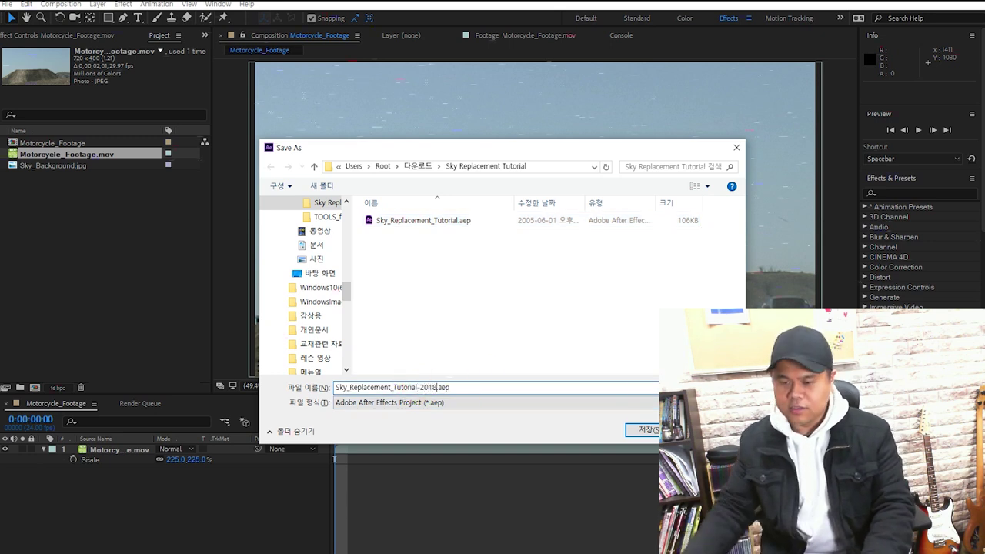
{"action": "left_click", "coordinate": [648, 431]}
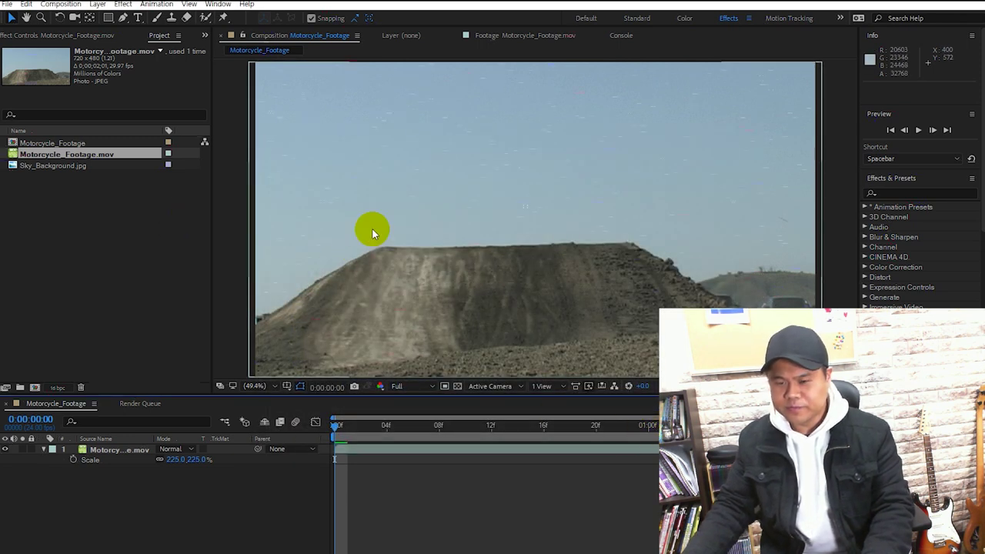
Step: Add Sky_Background.jpg to the composition as a layer above the motorcycle footage and scale it to 302% to fill the frame
{"action": "left_click_drag", "start_coordinate": [57, 166], "coordinate": [103, 477]}
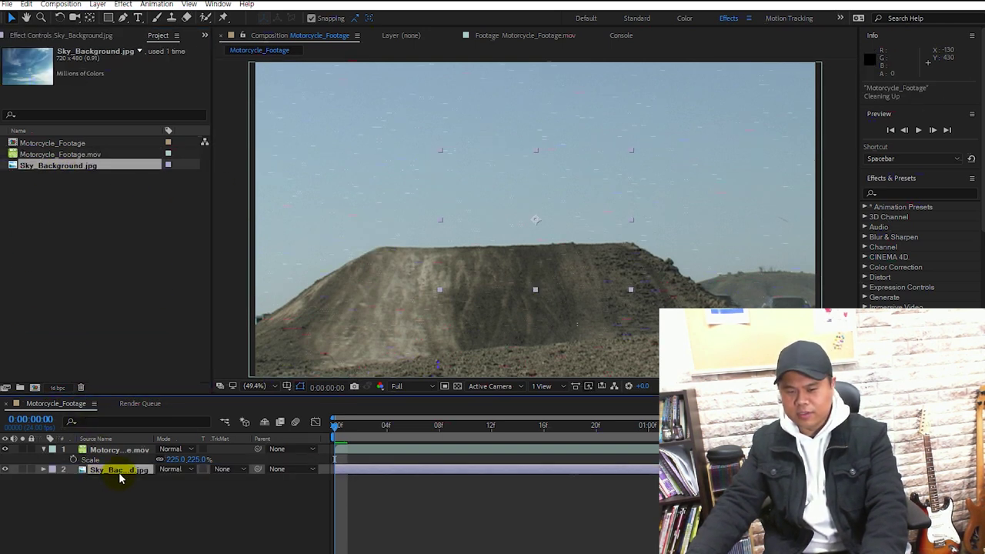
{"action": "left_click_drag", "start_coordinate": [119, 475], "coordinate": [129, 454]}
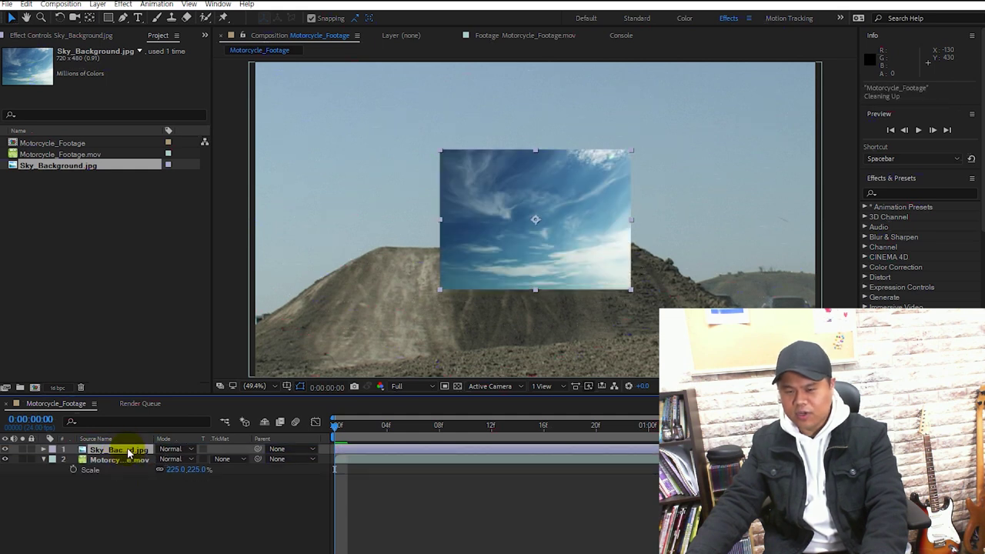
{"action": "key", "text": "s"}
{"action": "left_click", "coordinate": [176, 458]}
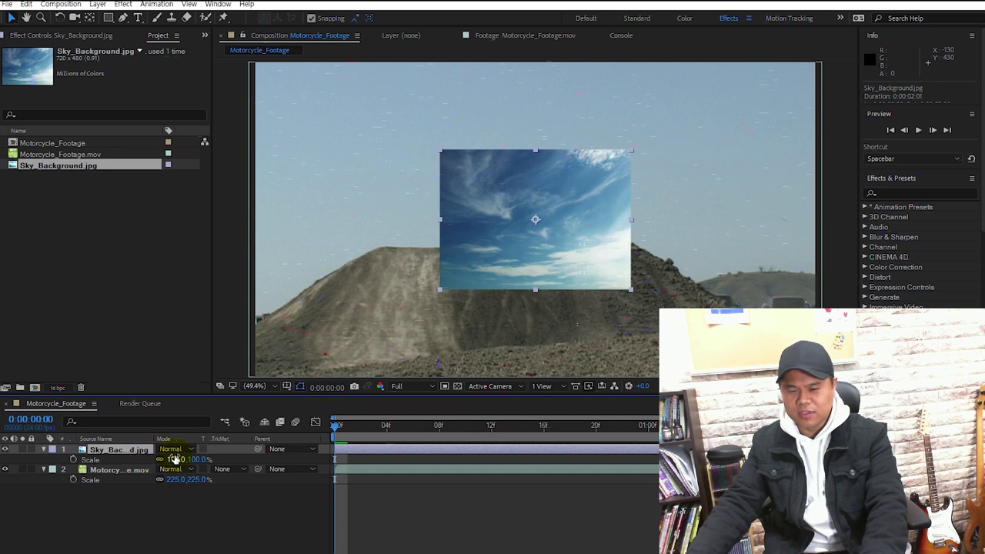
{"action": "type", "text": "225"}
{"action": "key", "text": "Return"}
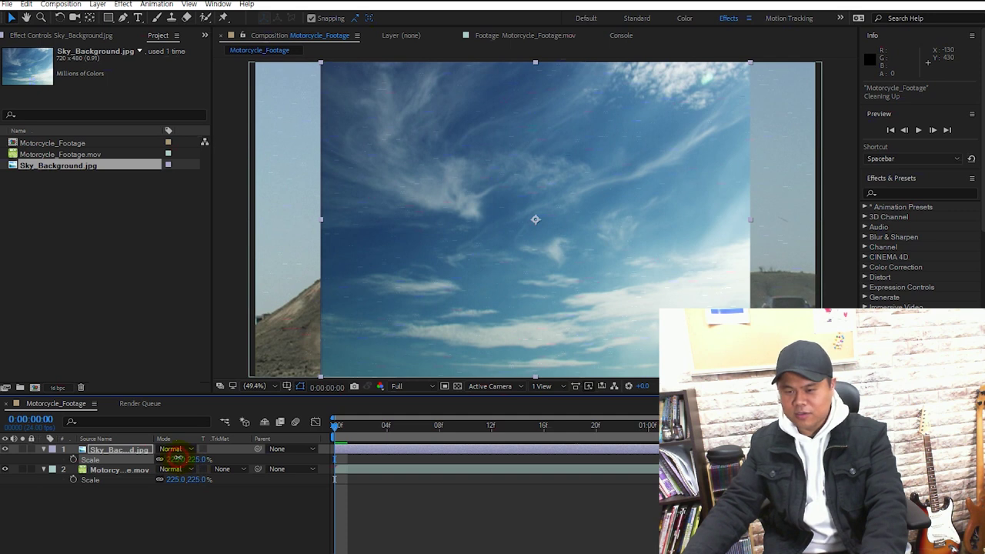
{"action": "left_click_drag", "start_coordinate": [185, 460], "coordinate": [213, 447]}
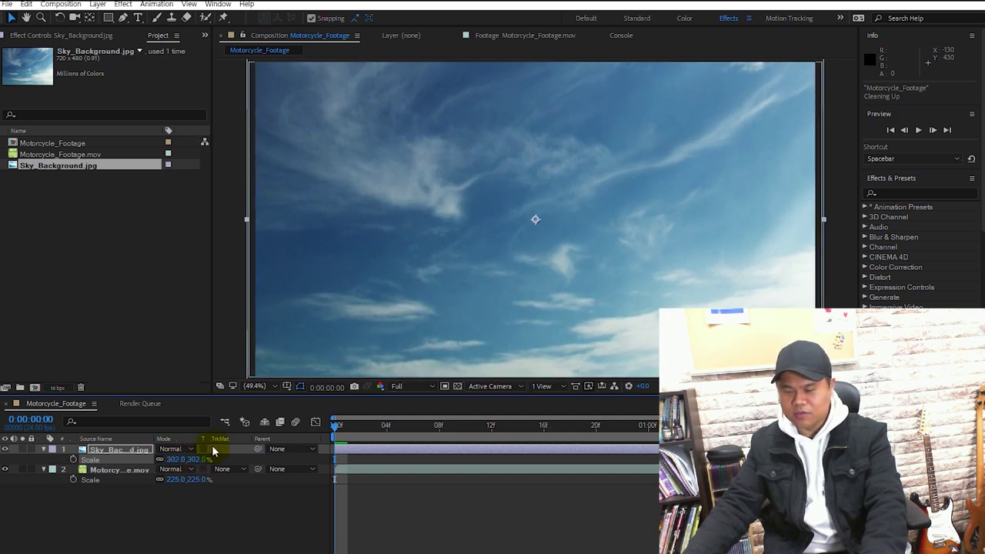
{"action": "left_click", "coordinate": [207, 498]}
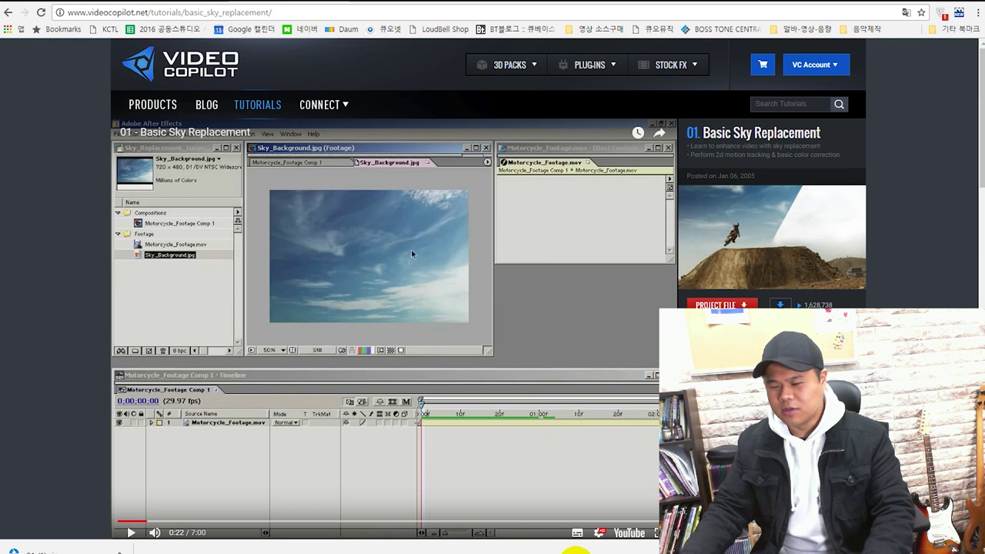
{"action": "key", "text": "alt+Tab"}
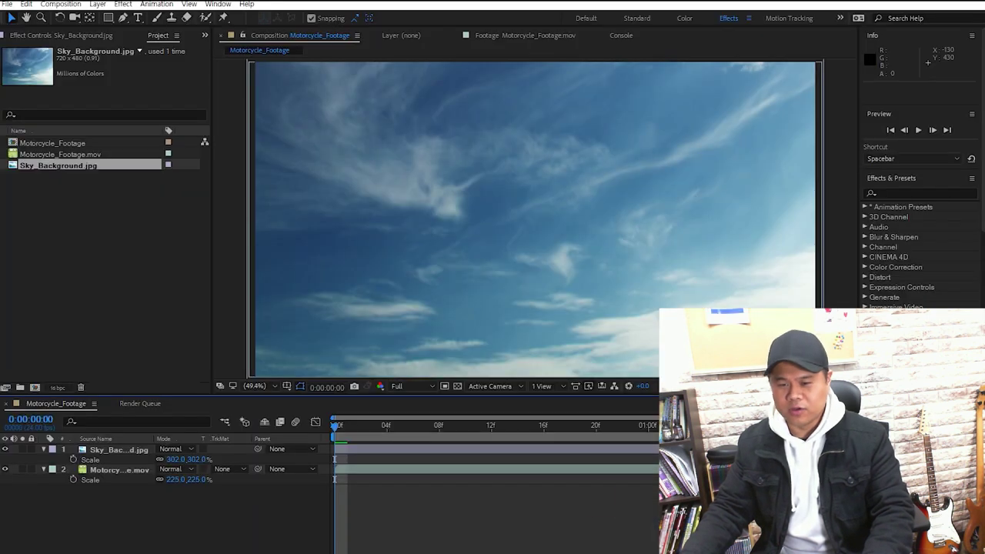
{"action": "left_click", "coordinate": [258, 386]}
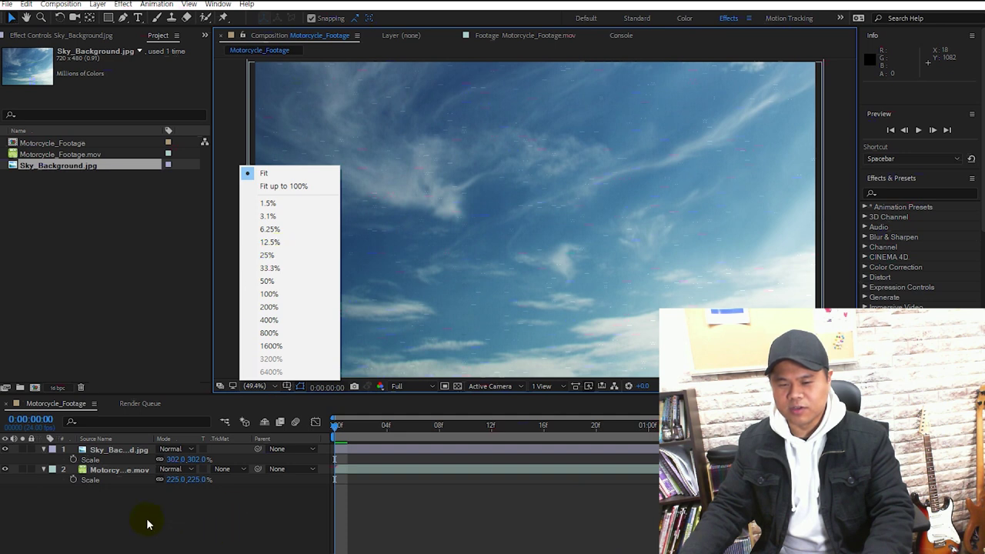
{"action": "left_click", "coordinate": [121, 519]}
Step: Select the Sky_Background.jpg layer and search the effects and presets for "trans"
{"action": "left_click", "coordinate": [120, 455]}
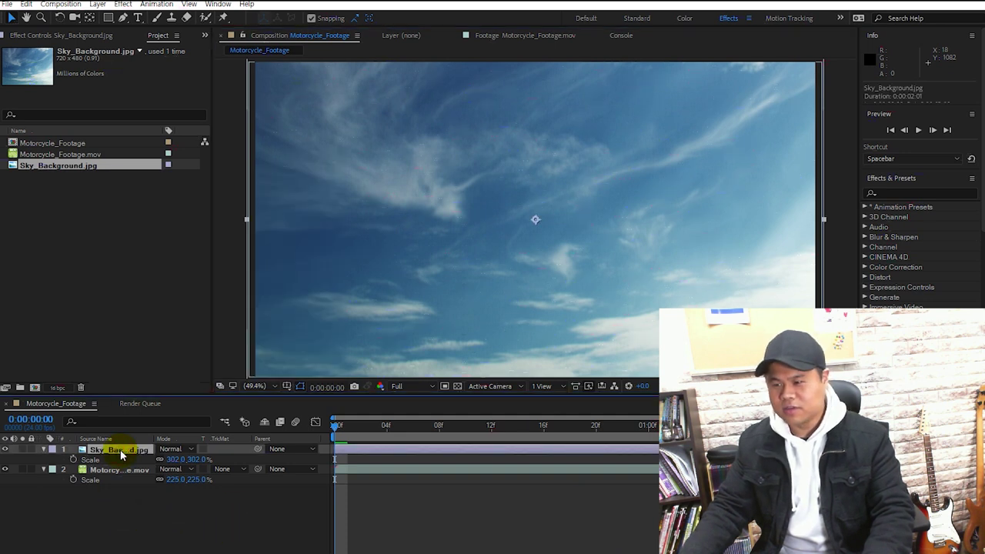
{"action": "left_click", "coordinate": [897, 192]}
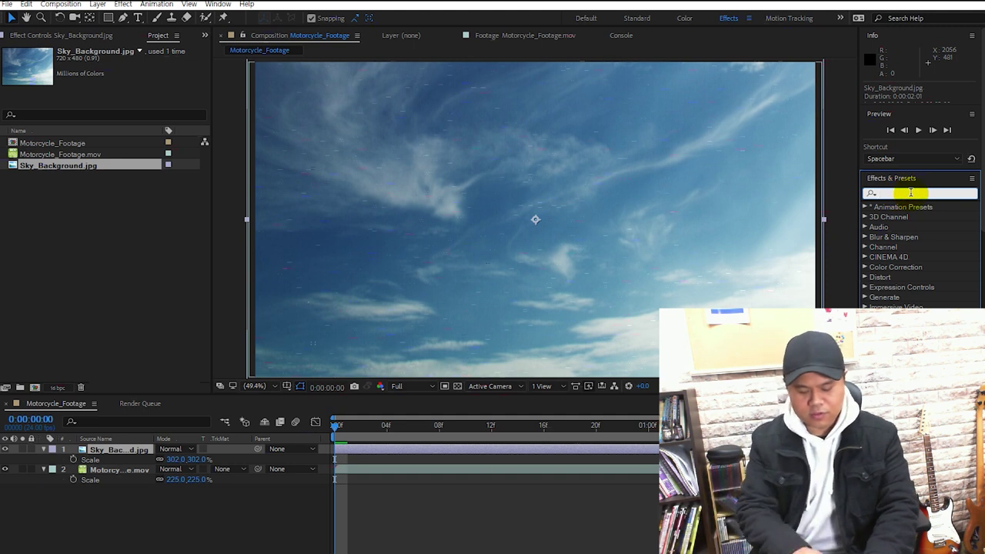
{"action": "type", "text": "tra"}
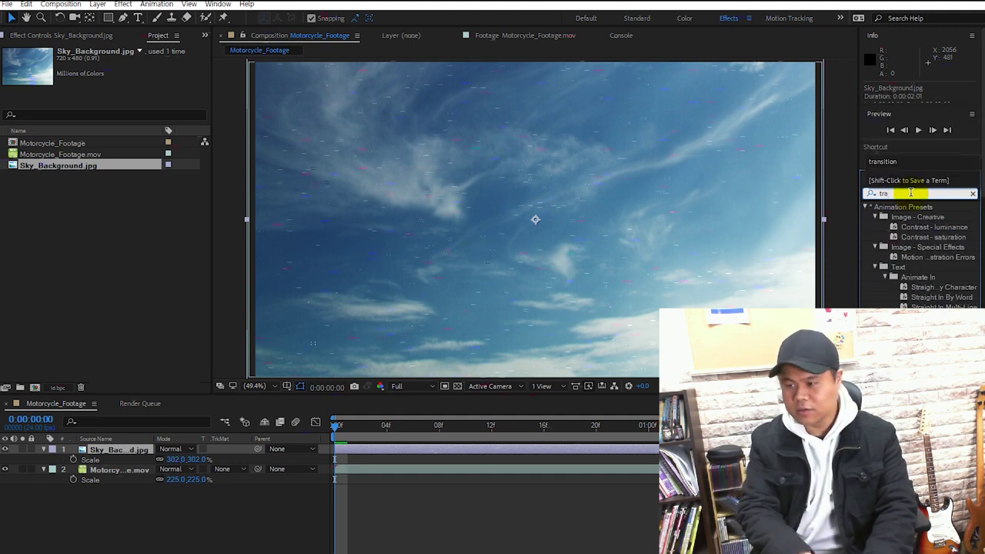
{"action": "type", "text": "n"}
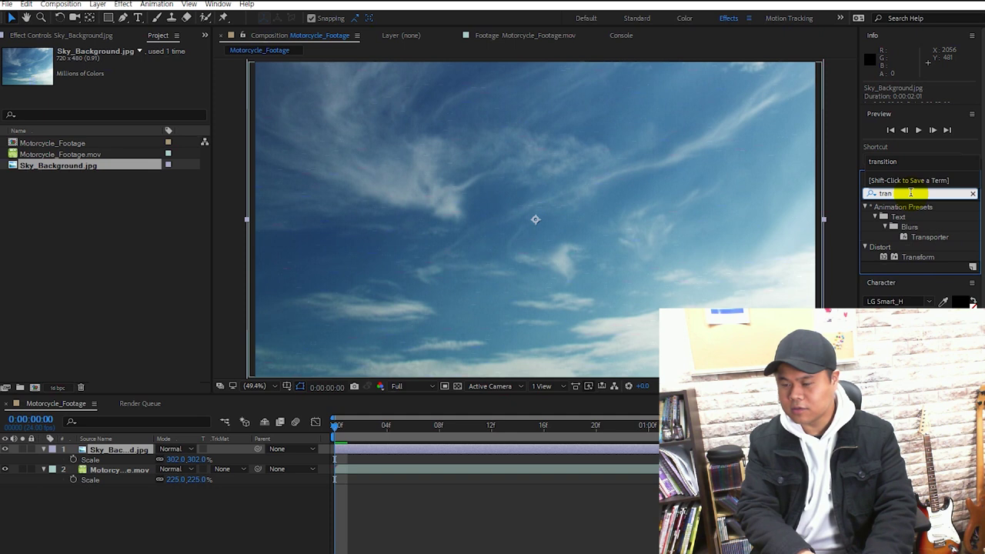
{"action": "type", "text": "s"}
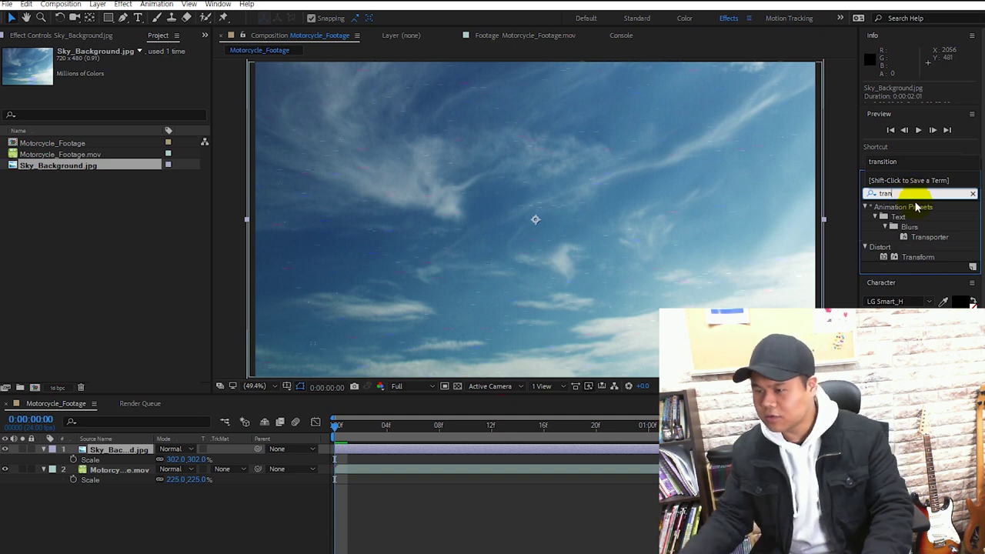
{"action": "left_click", "coordinate": [916, 204]}
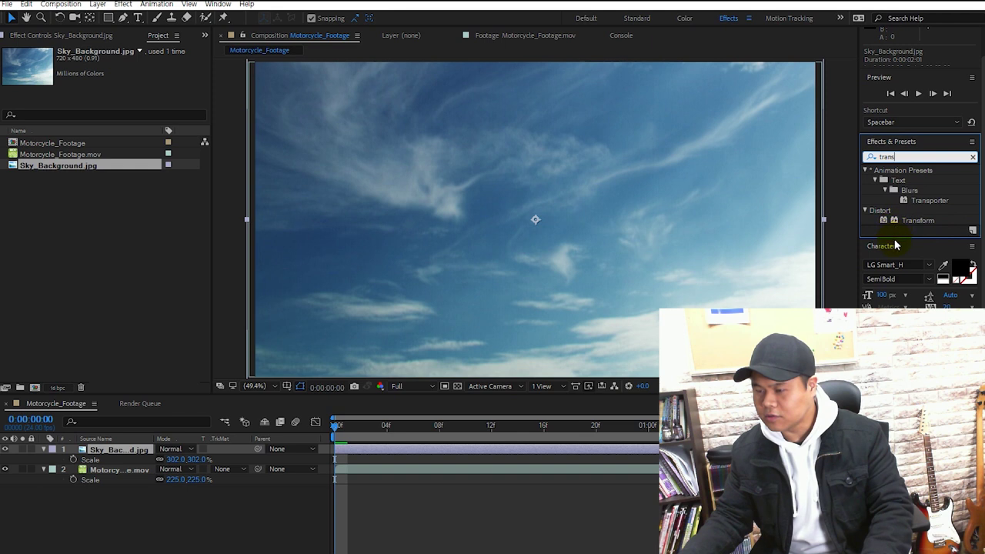
{"action": "left_click", "coordinate": [865, 170]}
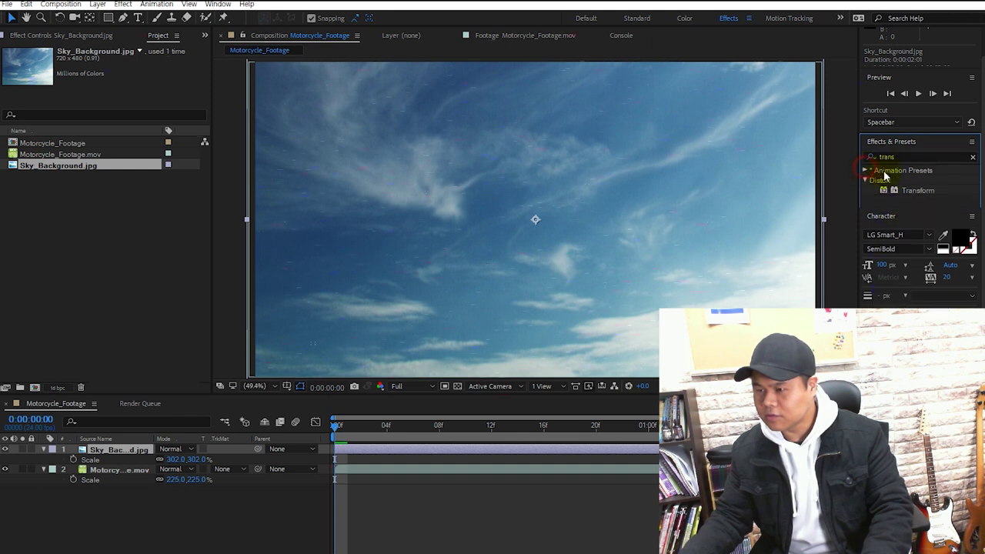
Step: Search the effects and presets for "liner" and clear the search
{"action": "double_click", "coordinate": [901, 154]}
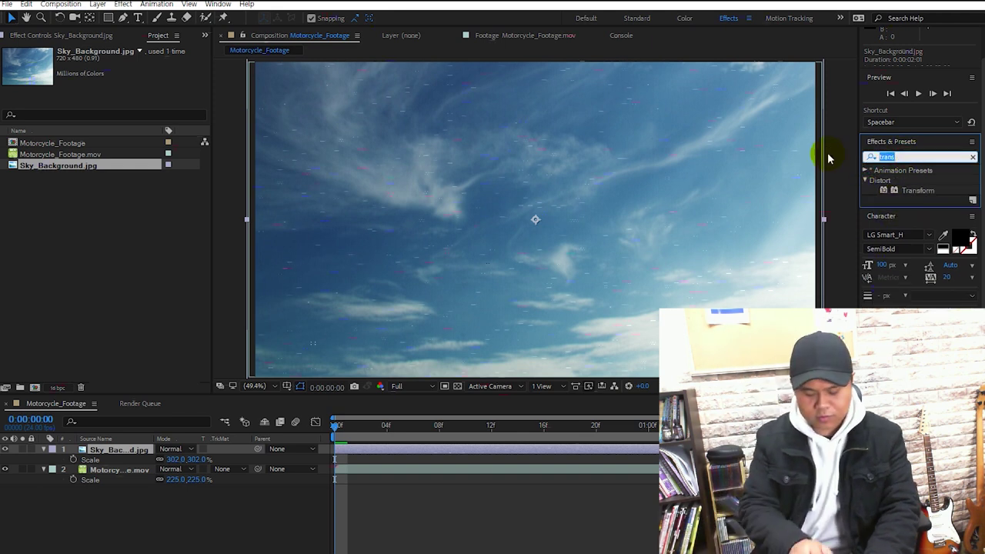
{"action": "key", "text": "BackSpace"}
{"action": "type", "text": "li"}
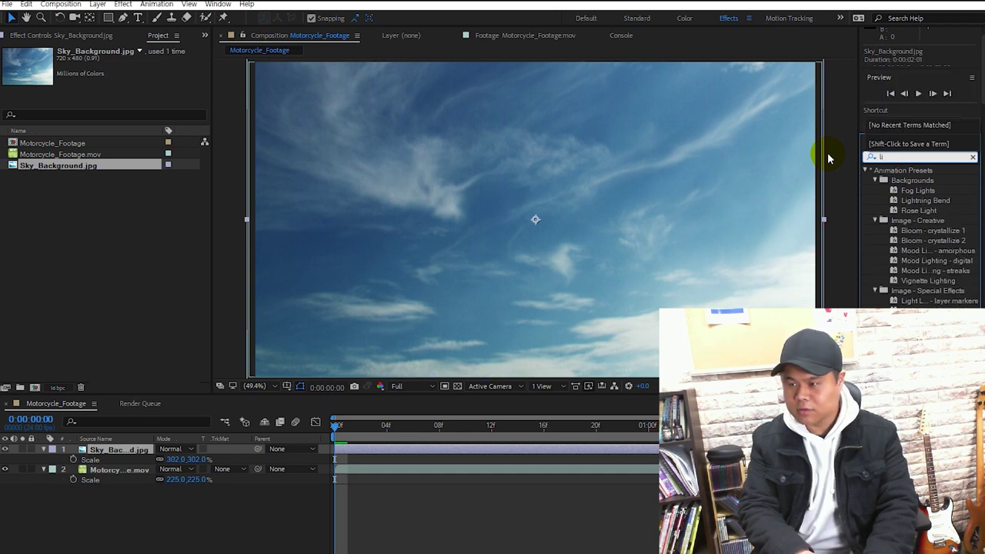
{"action": "type", "text": "ner"}
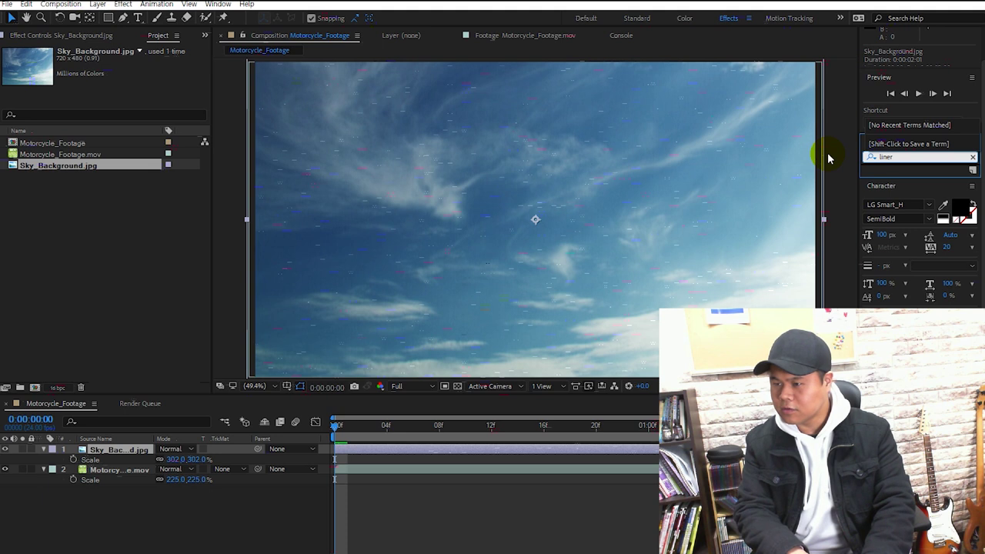
{"action": "key", "text": "BackSpace"}
{"action": "key", "text": "BackSpace"}
{"action": "key", "text": "BackSpace"}
{"action": "key", "text": "BackSpace"}
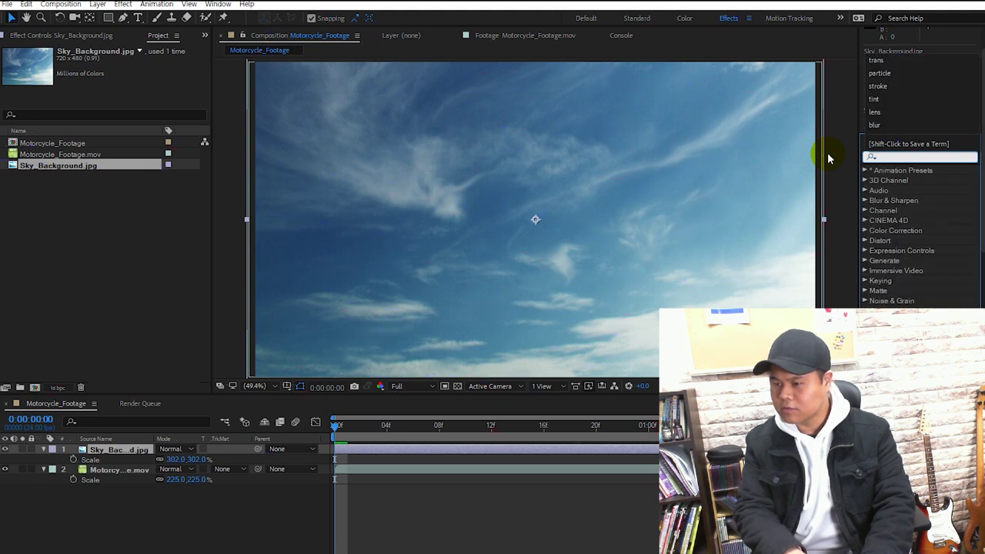
Step: Apply the Linear Wipe effect from the Transition category to the Sky_Background.jpg layer
{"action": "left_click", "coordinate": [982, 235]}
{"action": "scroll", "coordinate": [947, 292], "scroll_direction": "down", "scroll_amount": 3}
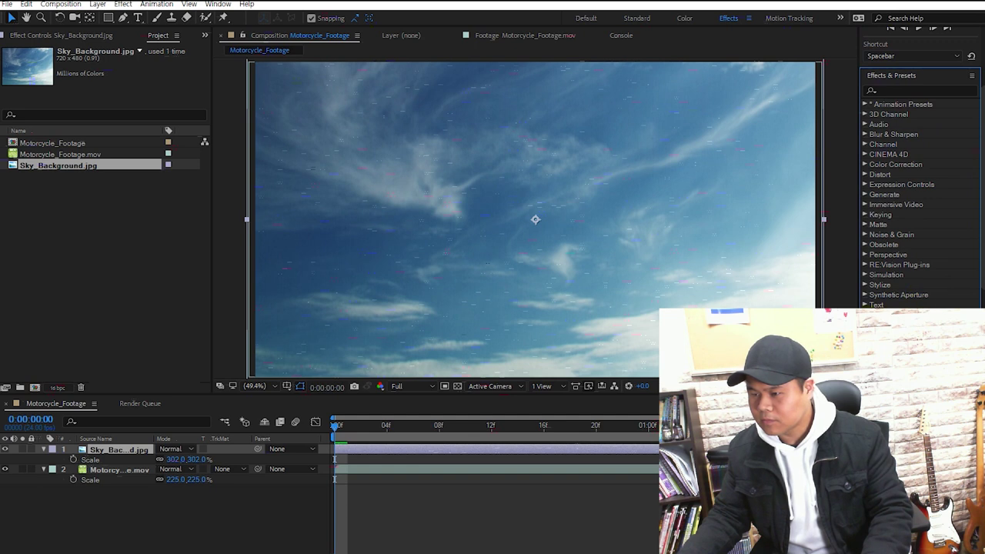
{"action": "left_click", "coordinate": [865, 286]}
{"action": "scroll", "coordinate": [923, 231], "scroll_direction": "down", "scroll_amount": 3}
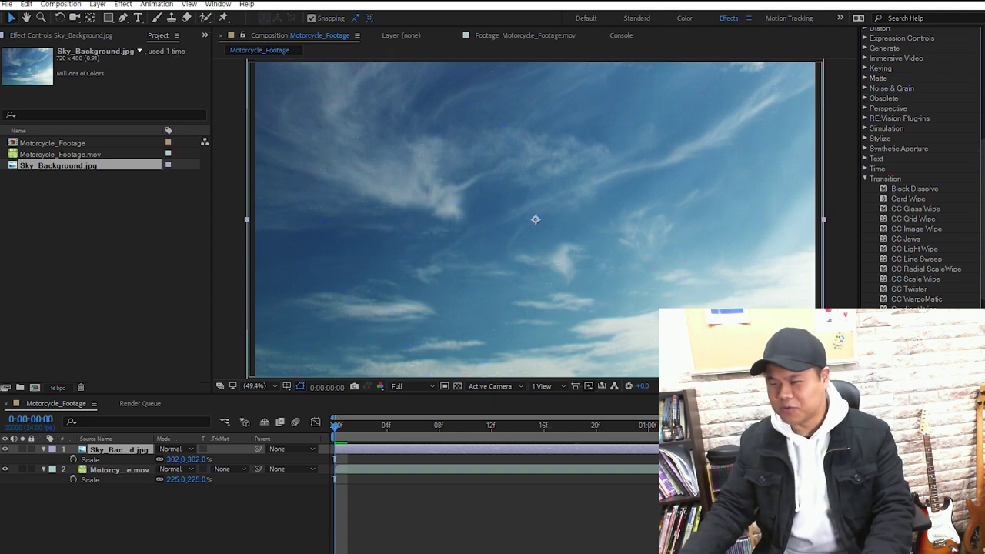
{"action": "left_click", "coordinate": [136, 501]}
{"action": "left_click", "coordinate": [132, 451]}
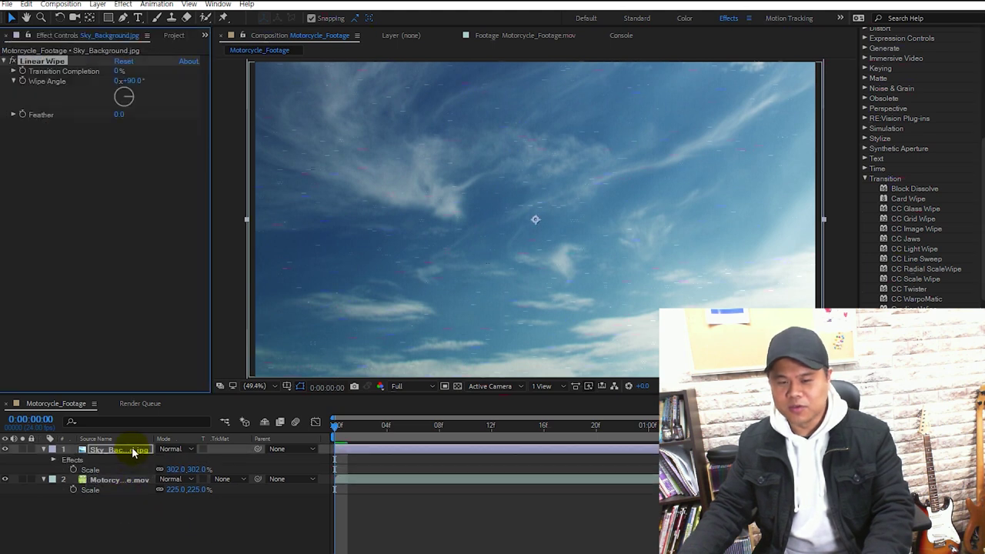
{"action": "left_click", "coordinate": [132, 451]}
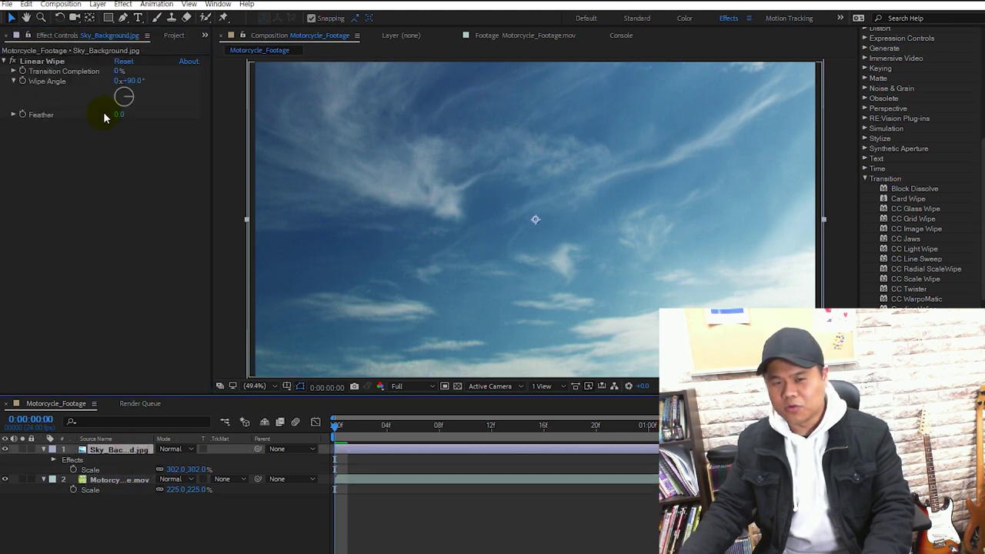
Step: Test the Linear Wipe by moving Transition Completion to 99% and back to 0%, and trying a Wipe Angle of 172°
{"action": "left_click", "coordinate": [119, 71]}
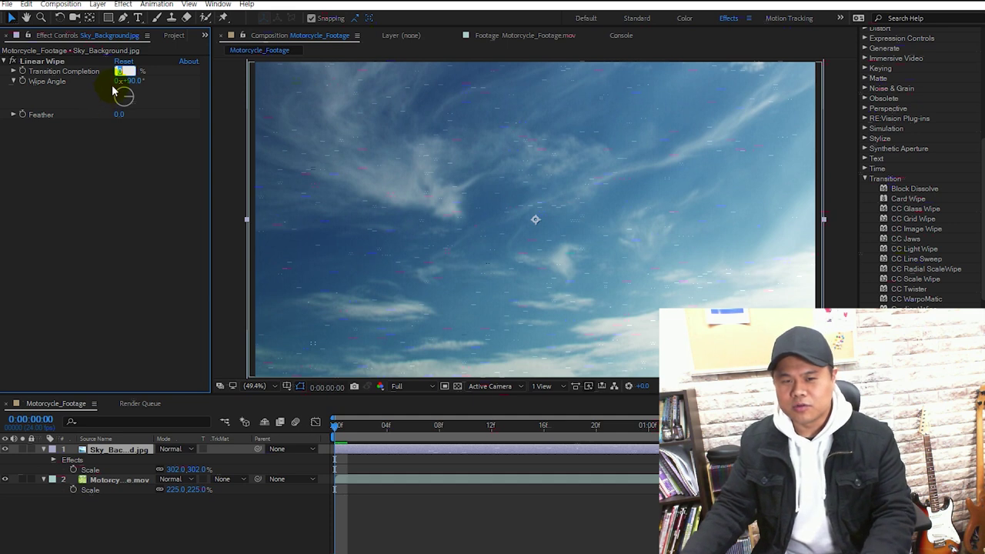
{"action": "left_click", "coordinate": [106, 160]}
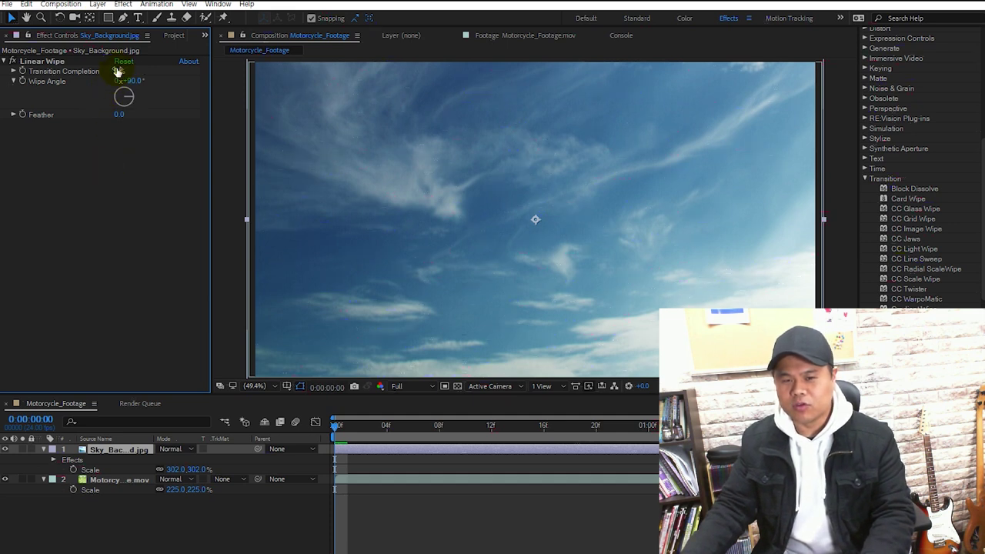
{"action": "left_click", "coordinate": [67, 72]}
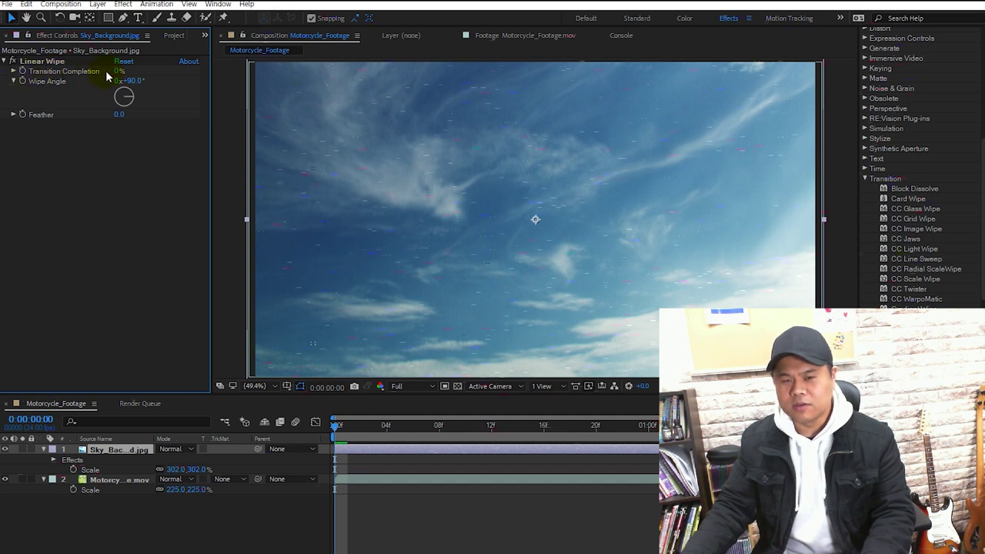
{"action": "left_click_drag", "start_coordinate": [115, 69], "coordinate": [210, 74]}
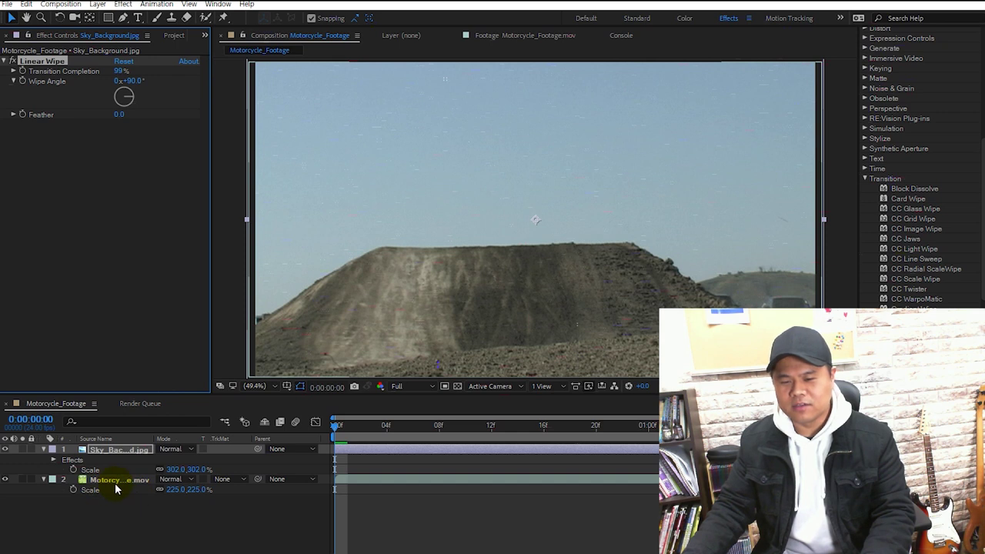
{"action": "left_click_drag", "start_coordinate": [121, 70], "coordinate": [40, 77]}
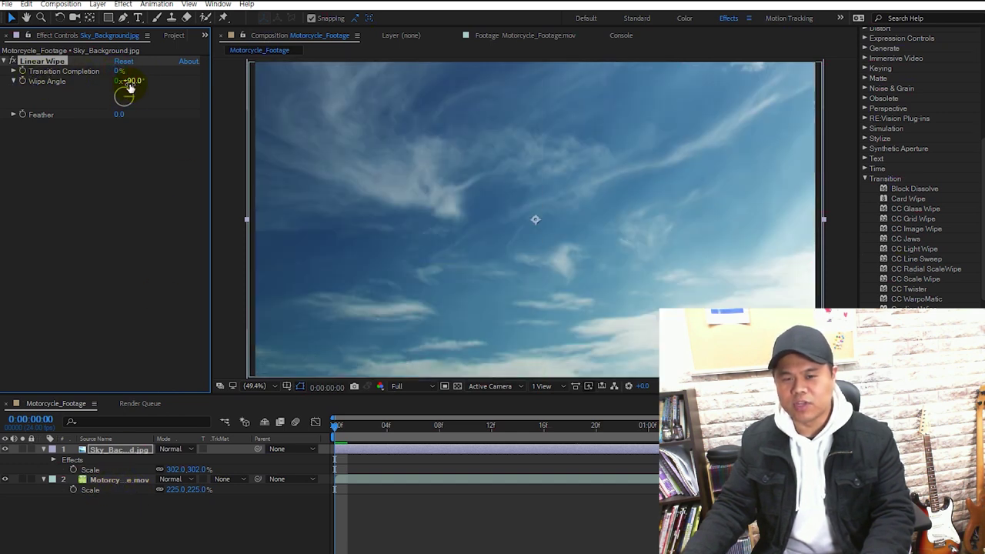
{"action": "left_click_drag", "start_coordinate": [130, 87], "coordinate": [177, 87]}
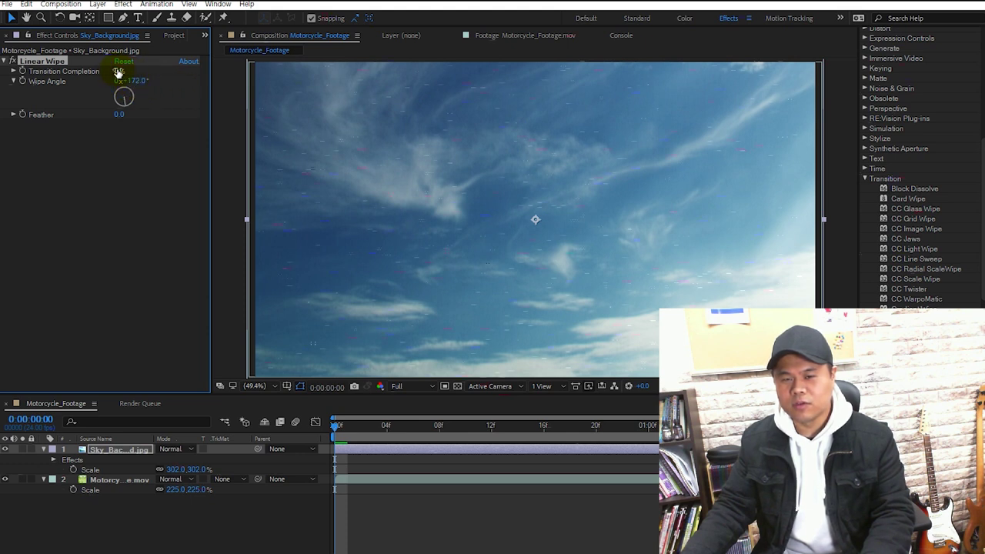
{"action": "left_click_drag", "start_coordinate": [120, 70], "coordinate": [134, 89]}
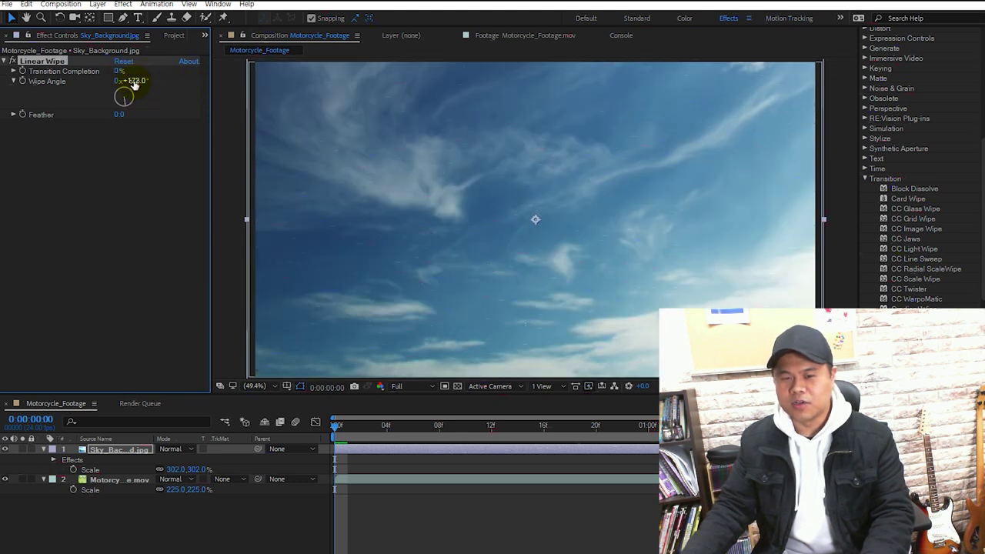
Step: Set the Linear Wipe's Wipe Angle to 0° and its Transition Completion to 30%
{"action": "left_click", "coordinate": [134, 81]}
{"action": "type", "text": "0"}
{"action": "key", "text": "Return"}
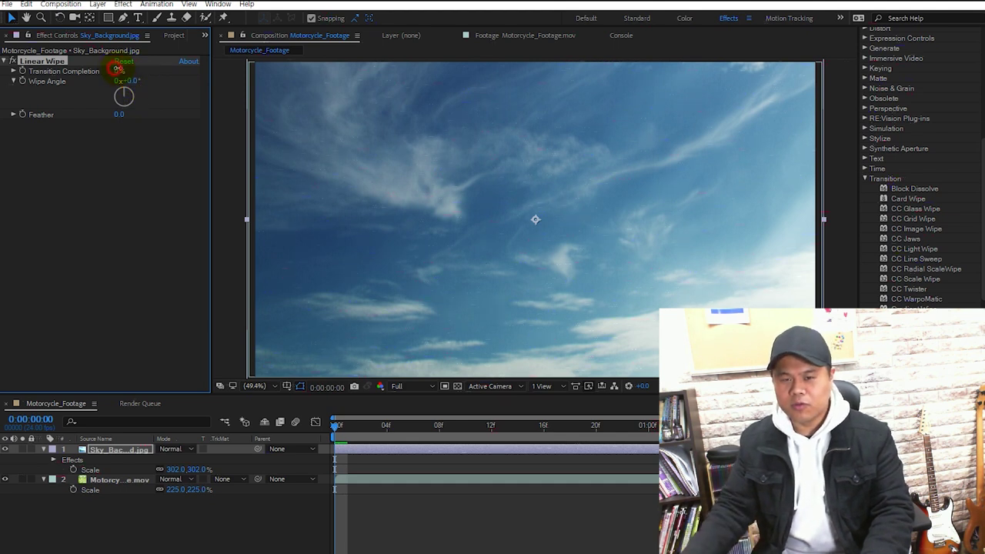
{"action": "mouse_move", "coordinate": [122, 69]}
{"action": "left_mouse_down"}
{"action": "mouse_move", "coordinate": [132, 73]}
{"action": "mouse_move", "coordinate": [120, 71]}
{"action": "left_mouse_up"}
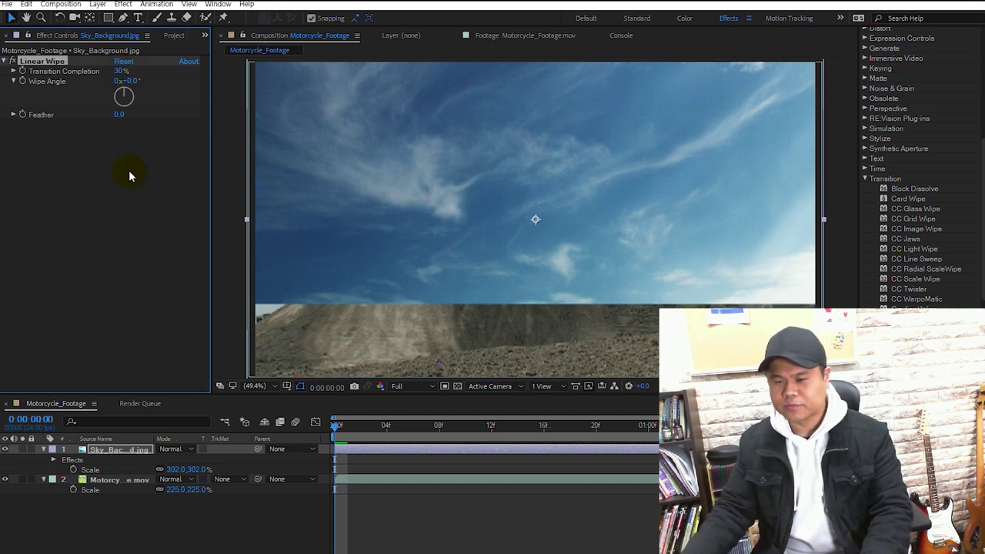
Step: Try strong Feather values up to 580 on the Linear Wipe, and settle on a Feather of 49
{"action": "left_click_drag", "start_coordinate": [120, 115], "coordinate": [394, 105]}
{"action": "left_click", "coordinate": [123, 113]}
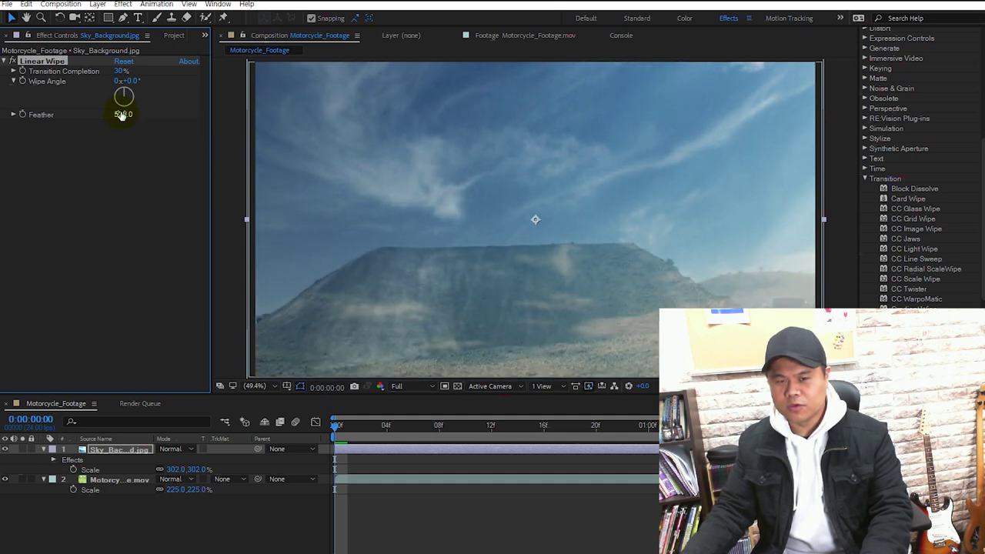
{"action": "left_click_drag", "start_coordinate": [120, 114], "coordinate": [150, 114]}
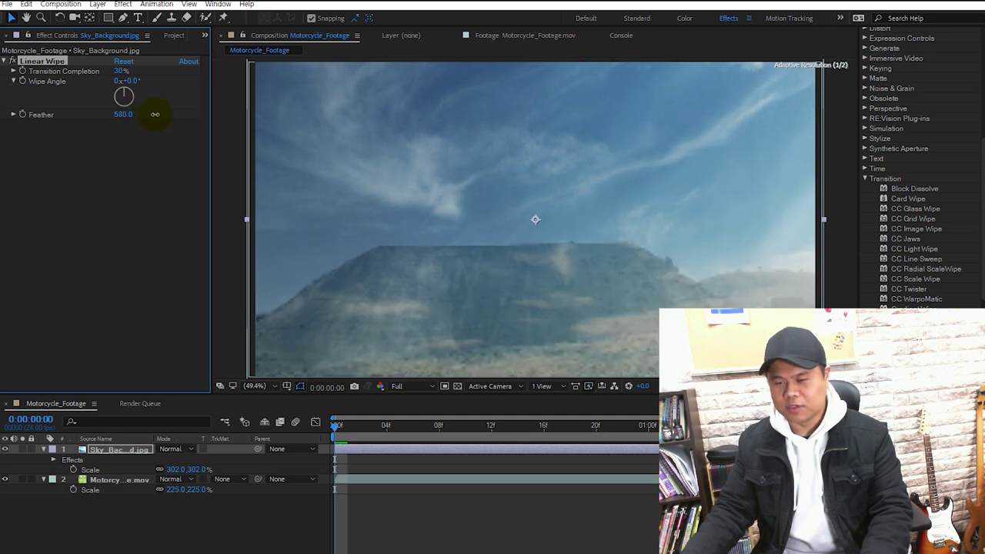
{"action": "left_click_drag", "start_coordinate": [123, 117], "coordinate": [46, 119]}
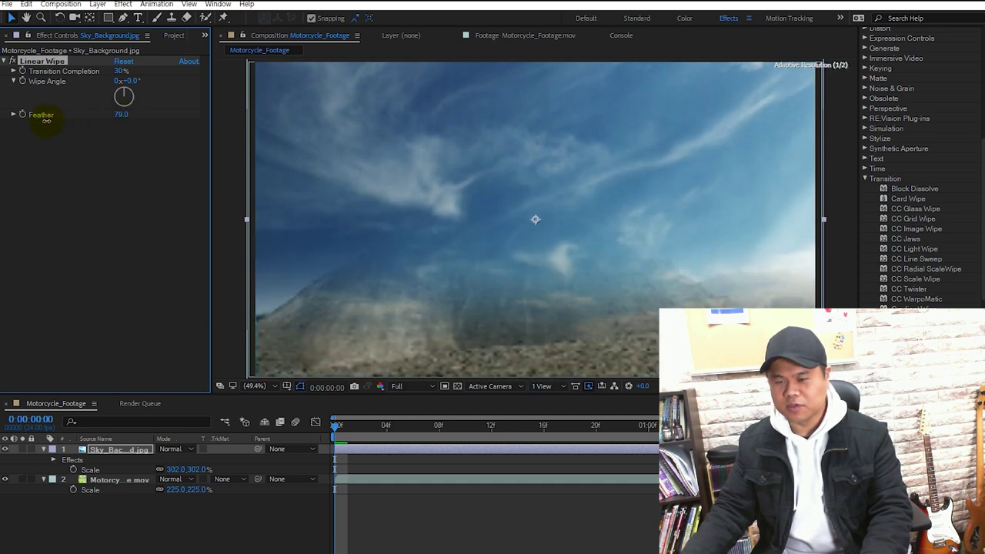
{"action": "left_click_drag", "start_coordinate": [117, 114], "coordinate": [105, 116]}
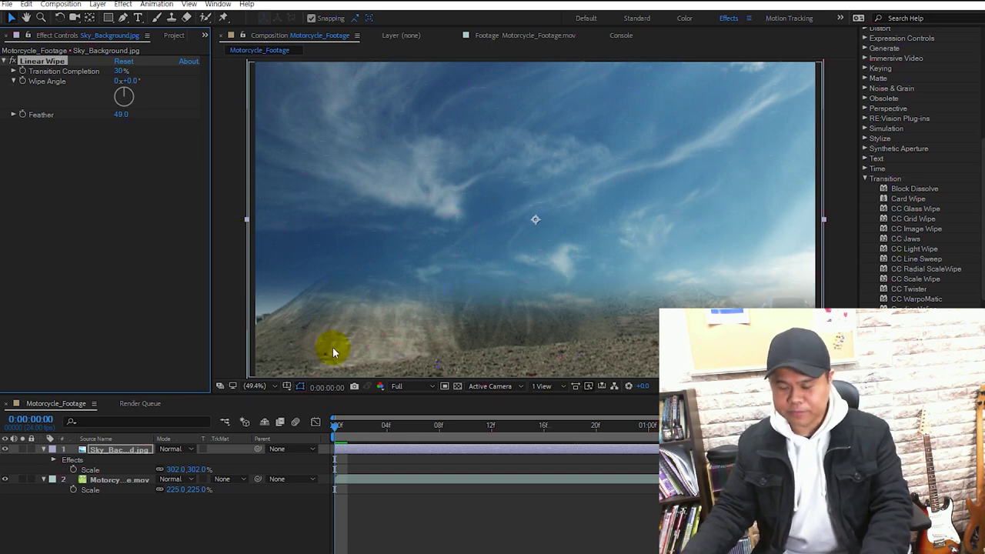
{"action": "left_click", "coordinate": [340, 433]}
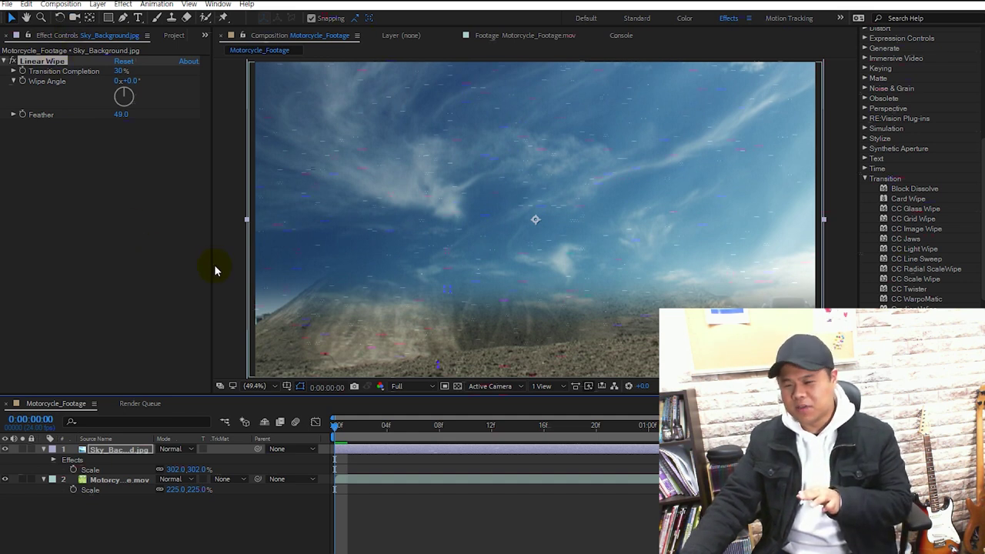
Step: Collapse the Linear Wipe effect's properties and switch the effect off on the Sky_Background.jpg layer
{"action": "left_click", "coordinate": [42, 62]}
{"action": "left_click", "coordinate": [6, 61]}
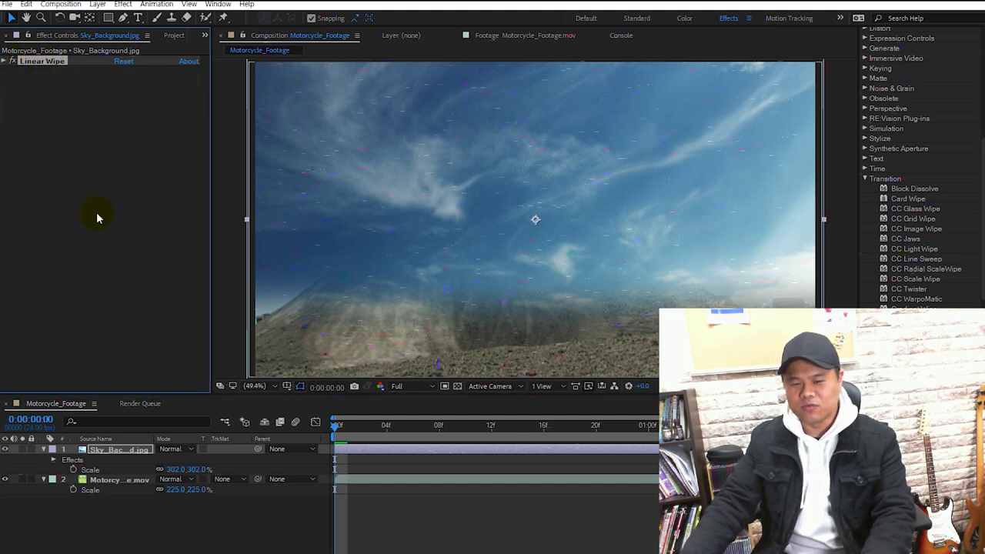
{"action": "left_click", "coordinate": [111, 450]}
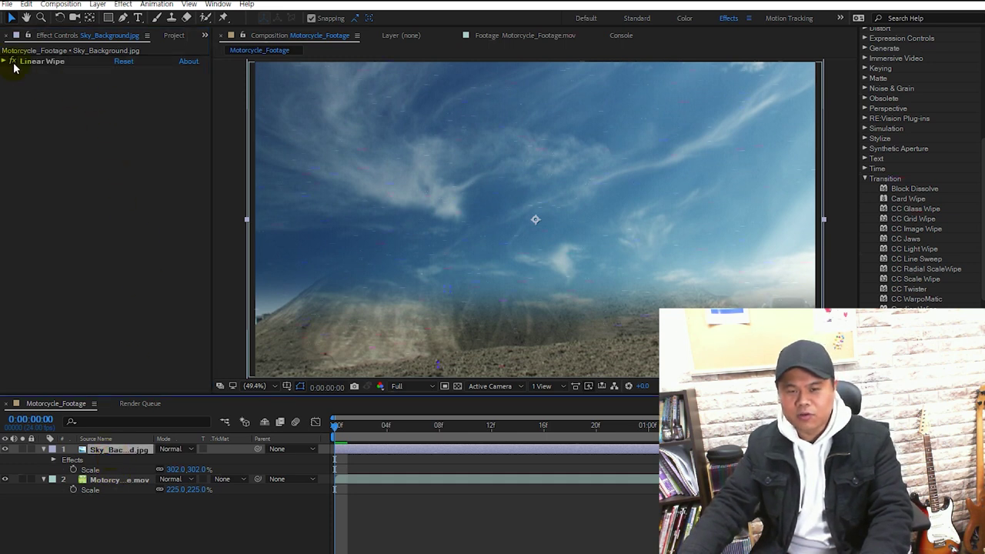
{"action": "left_click", "coordinate": [12, 61]}
{"action": "left_click", "coordinate": [128, 453]}
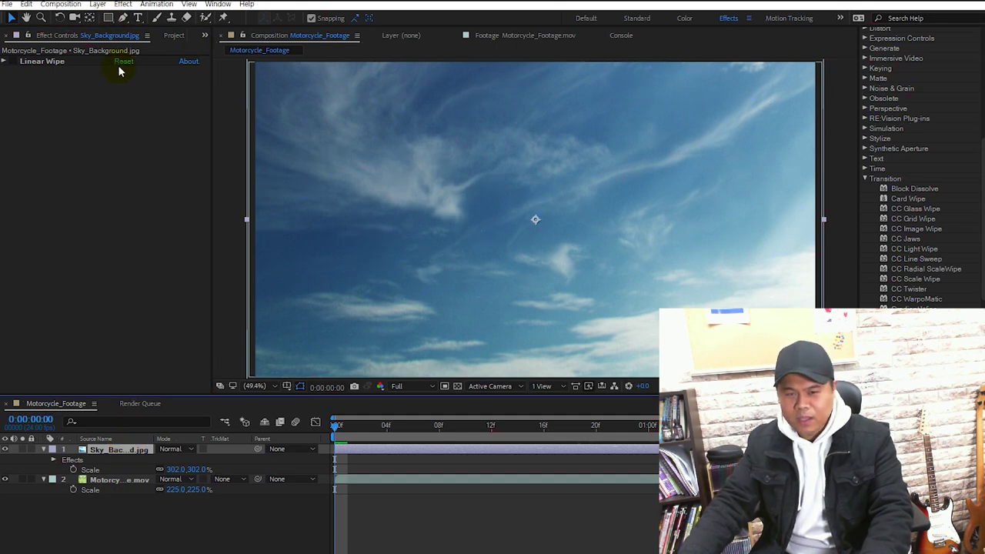
Step: Draw a rectangular mask over the upper part of the Sky_Background.jpg layer and set its Mask Feather to 149 pixels
{"action": "left_click", "coordinate": [110, 19]}
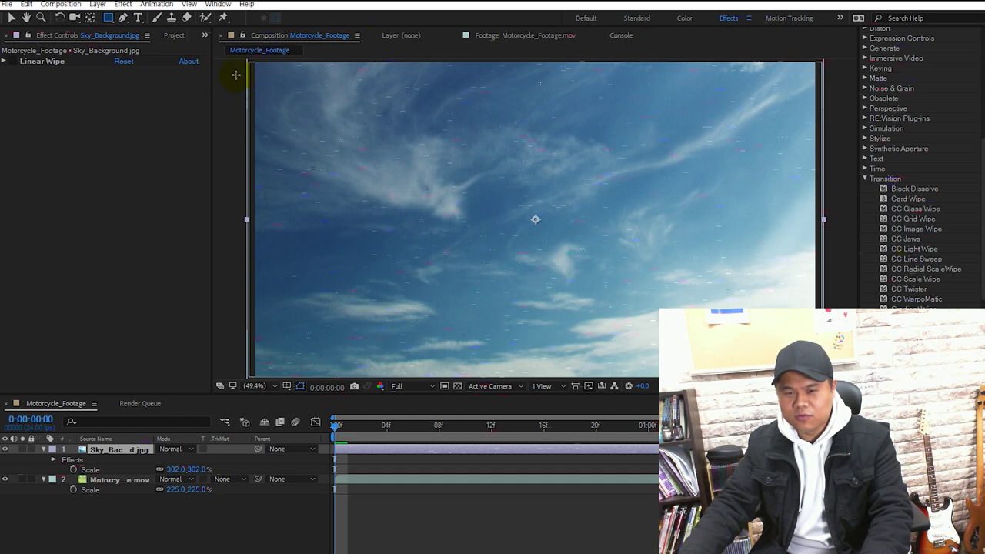
{"action": "left_click", "coordinate": [265, 385]}
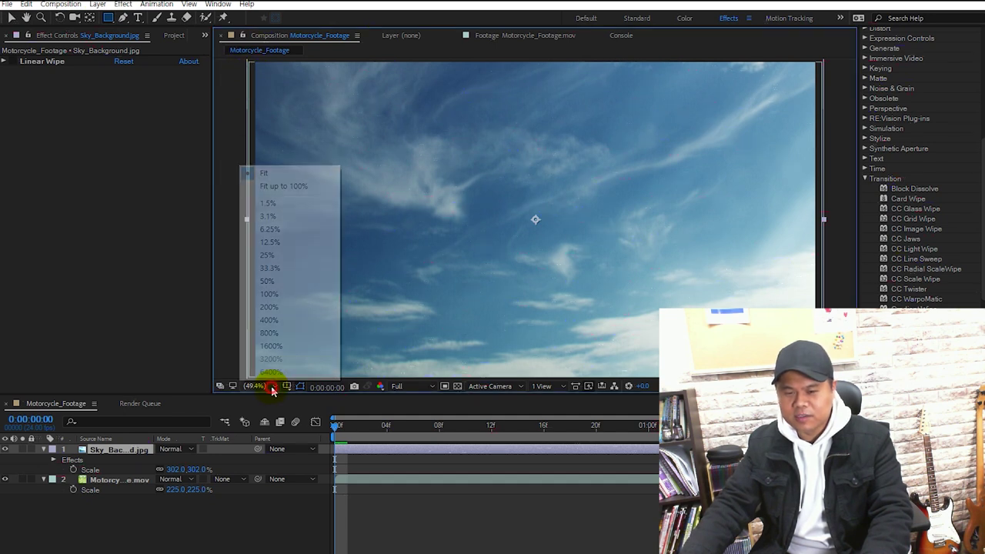
{"action": "left_click", "coordinate": [292, 261]}
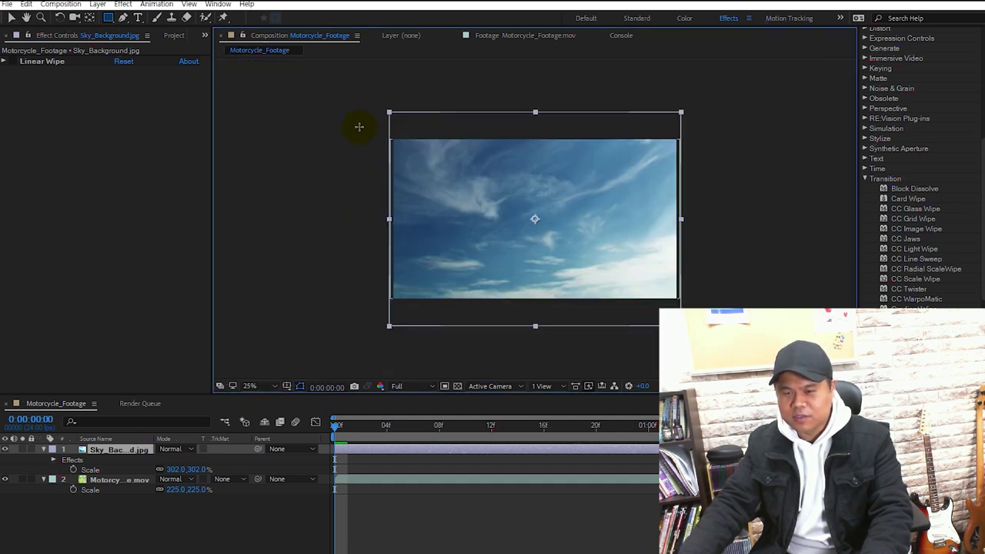
{"action": "left_click_drag", "start_coordinate": [358, 98], "coordinate": [704, 269]}
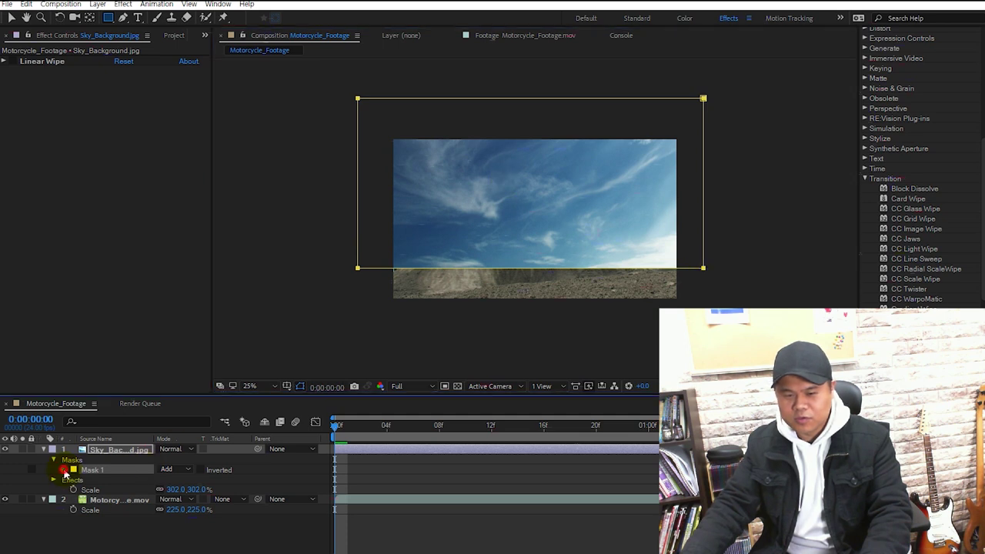
{"action": "left_click", "coordinate": [64, 470]}
{"action": "left_click_drag", "start_coordinate": [174, 492], "coordinate": [248, 478]}
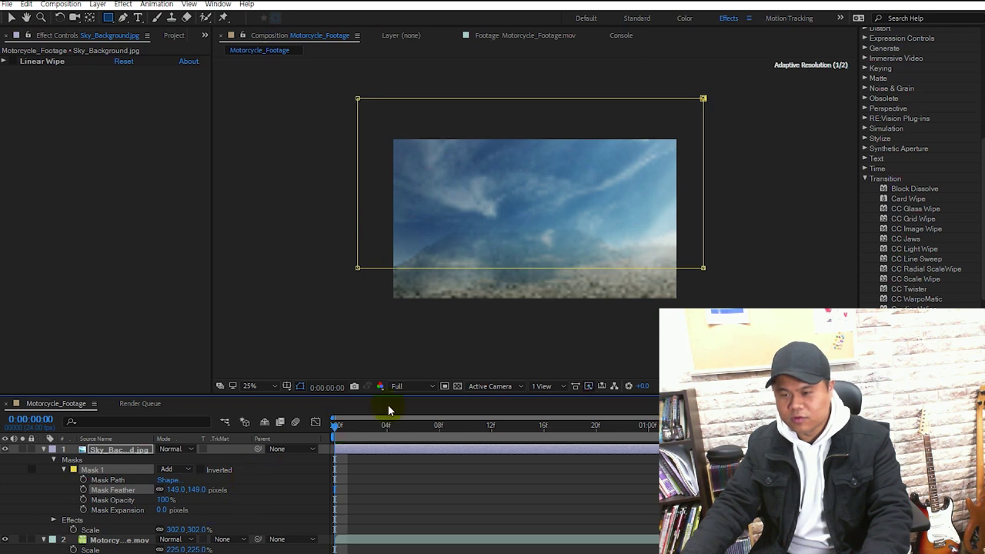
{"action": "left_click", "coordinate": [251, 385]}
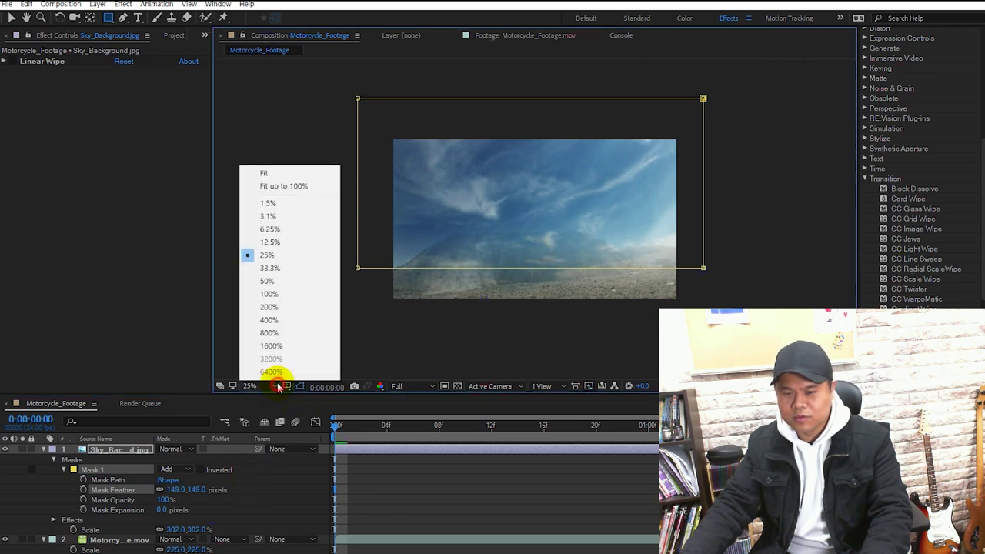
{"action": "left_click", "coordinate": [282, 186]}
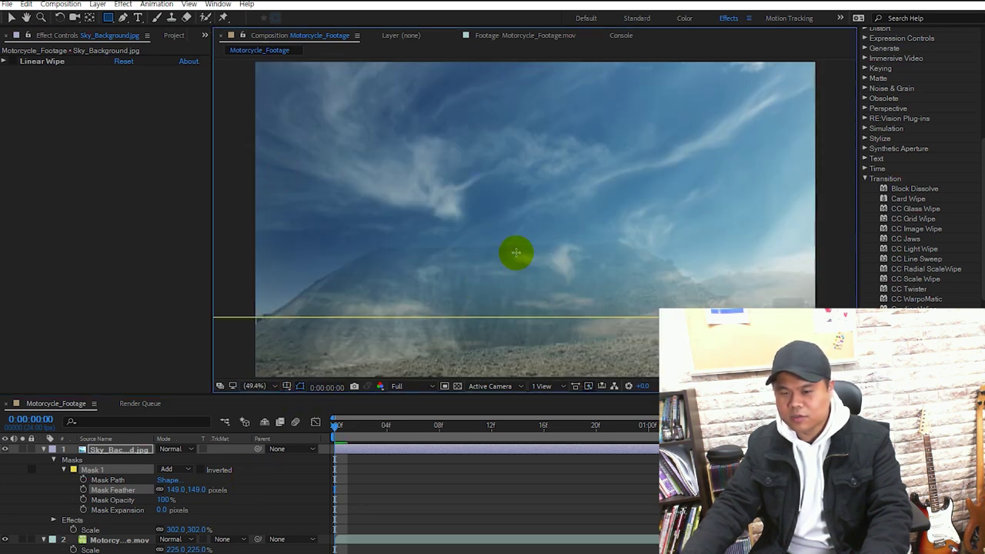
Step: Delete the mask from the Sky_Background.jpg layer
{"action": "left_click", "coordinate": [89, 468]}
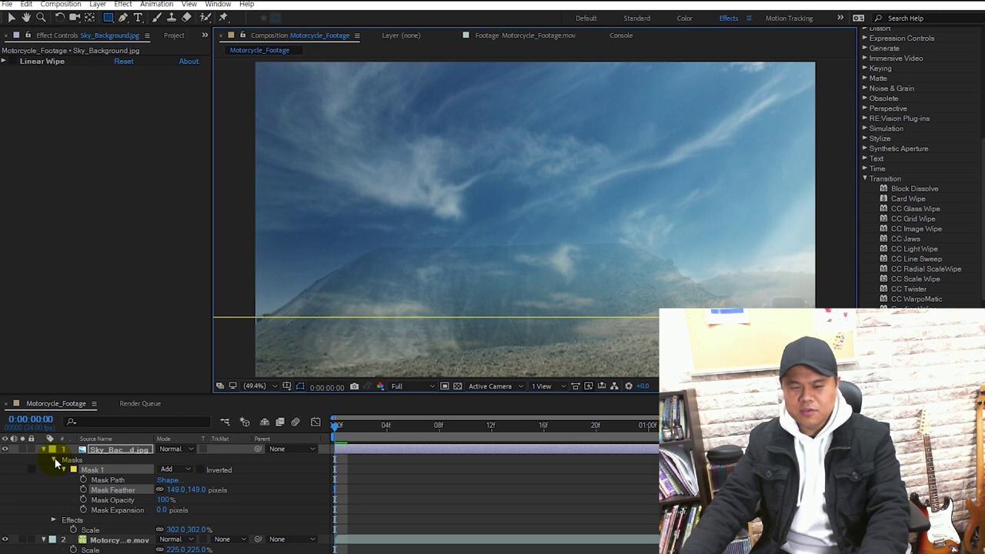
{"action": "left_click", "coordinate": [56, 462]}
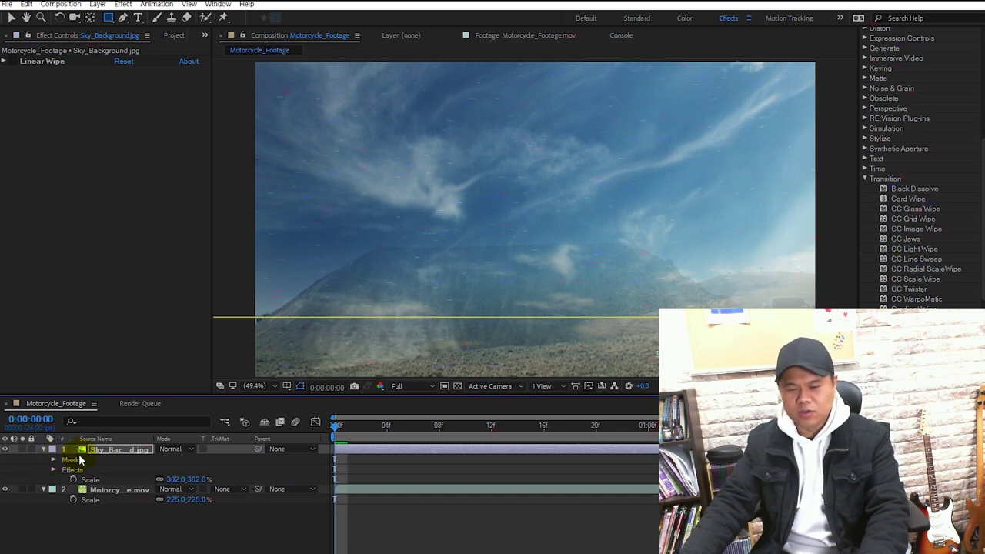
{"action": "left_click", "coordinate": [79, 459]}
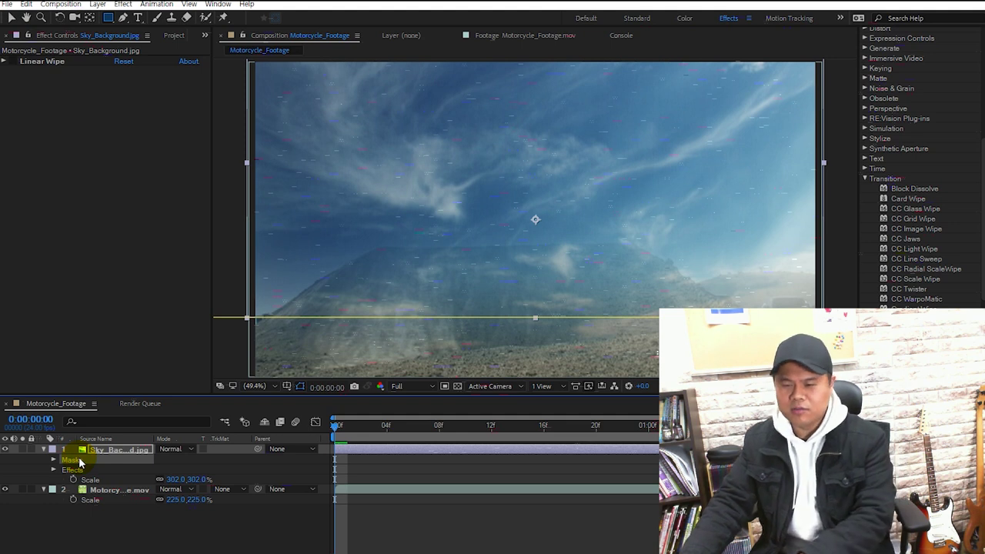
{"action": "key", "text": "Delete"}
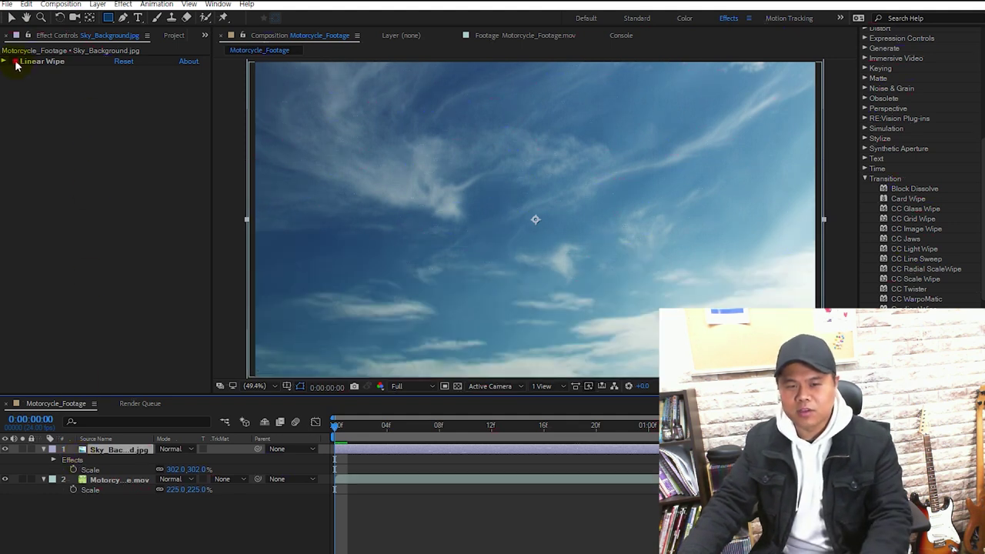
Step: Switch the Linear Wipe effect back on, preview the blended clip and return to the first frame
{"action": "left_click", "coordinate": [41, 61]}
{"action": "left_click", "coordinate": [41, 61]}
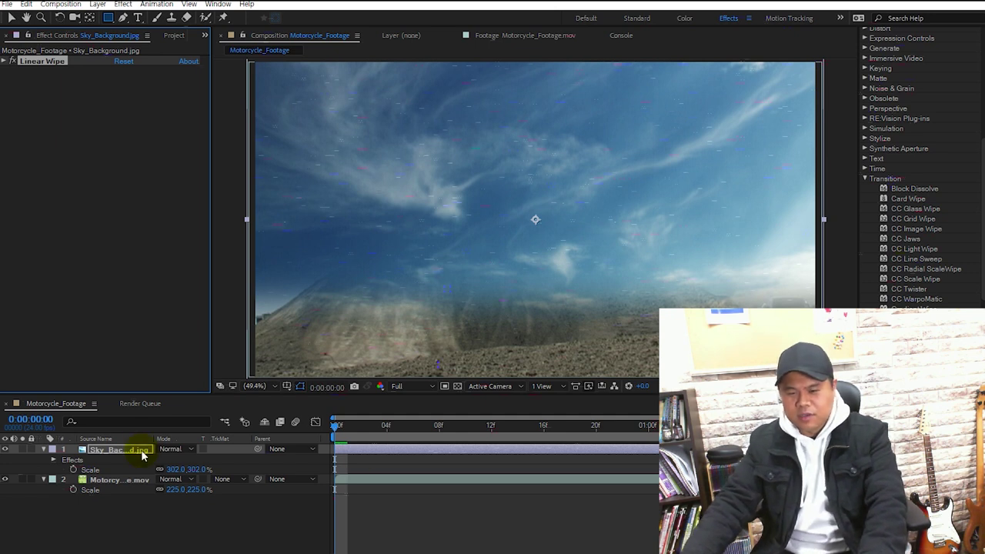
{"action": "left_click_drag", "start_coordinate": [400, 423], "coordinate": [489, 416]}
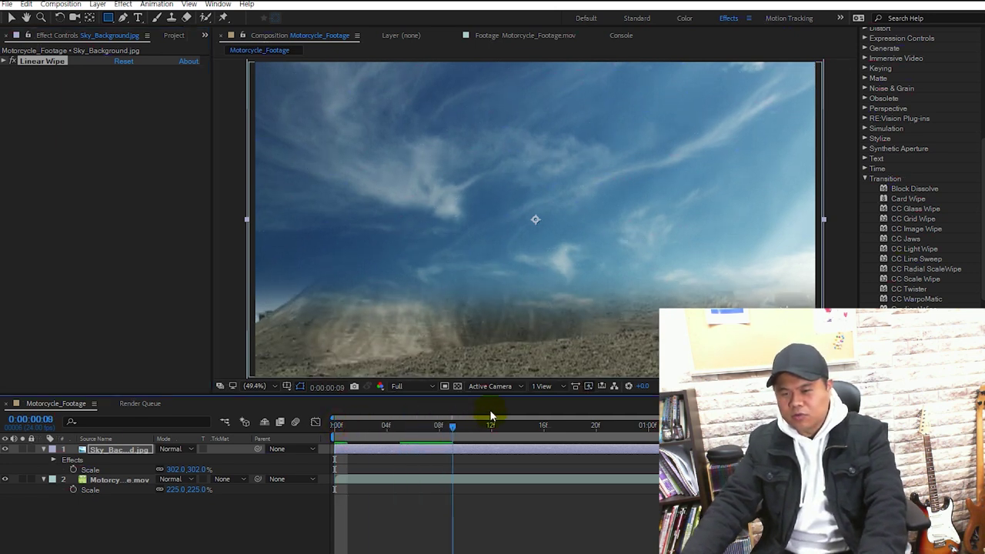
{"action": "key", "text": "space"}
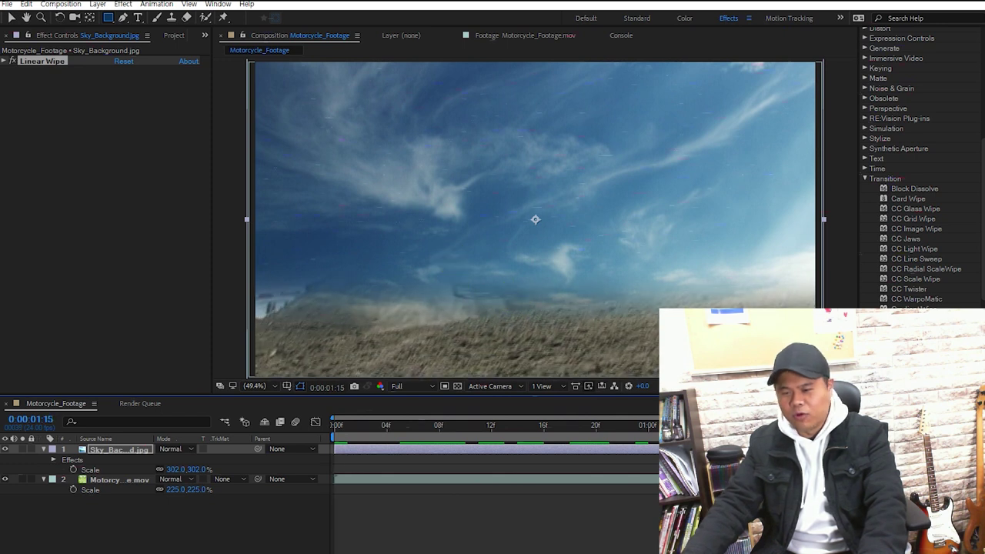
{"action": "left_click_drag", "start_coordinate": [407, 424], "coordinate": [333, 423]}
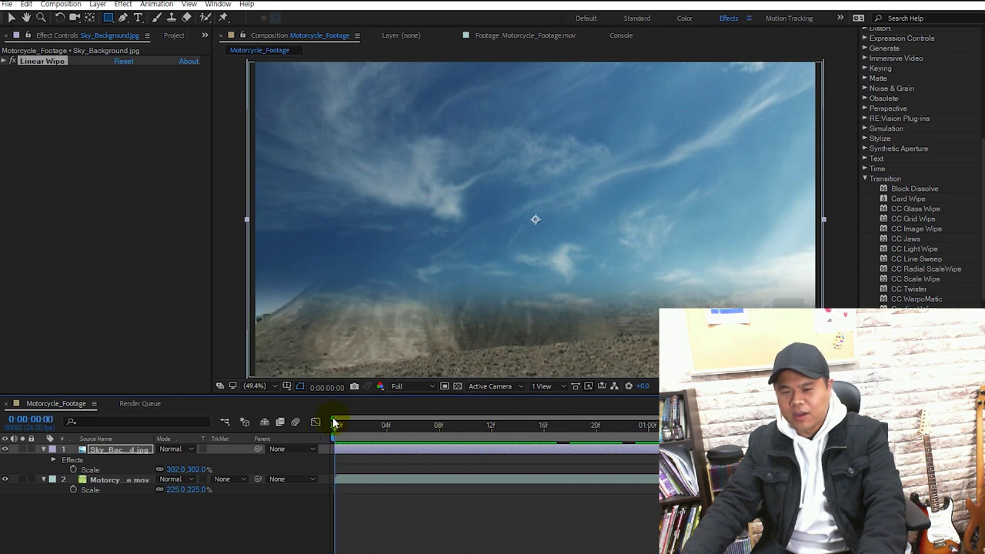
Step: Set the Linear Wipe's Feather to 75 on the Sky_Background.jpg layer
{"action": "left_click", "coordinate": [123, 452]}
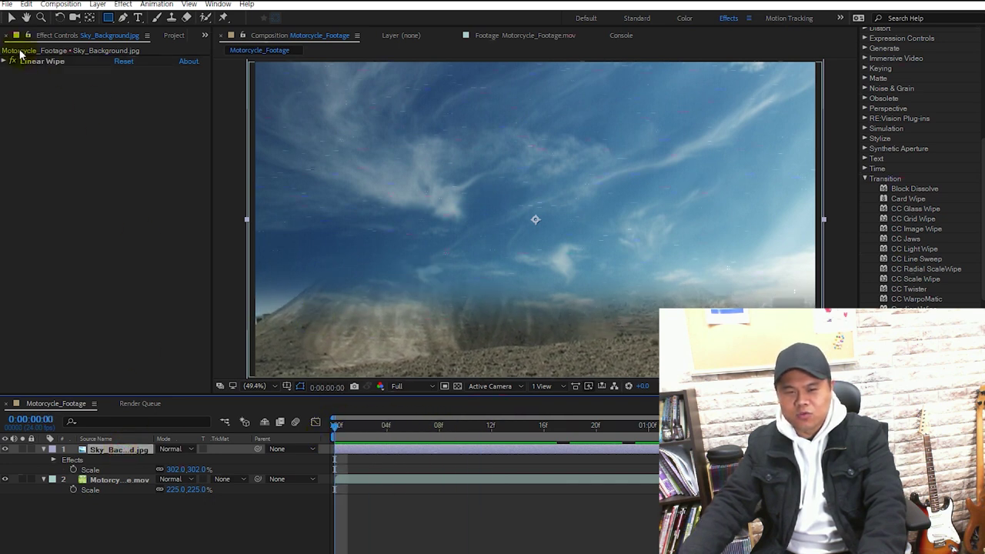
{"action": "left_click", "coordinate": [5, 62]}
{"action": "mouse_move", "coordinate": [121, 116]}
{"action": "left_mouse_down"}
{"action": "mouse_move", "coordinate": [170, 106]}
{"action": "mouse_move", "coordinate": [113, 113]}
{"action": "left_mouse_up"}
Step: Move the Sky_Background.jpg layer up by setting its vertical Position to 243
{"action": "left_click", "coordinate": [96, 450]}
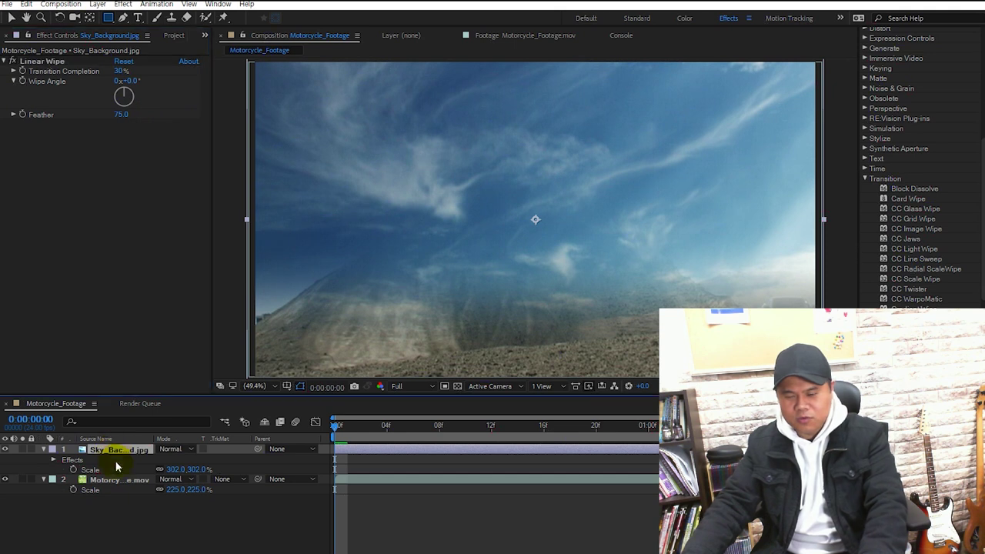
{"action": "key", "text": "p"}
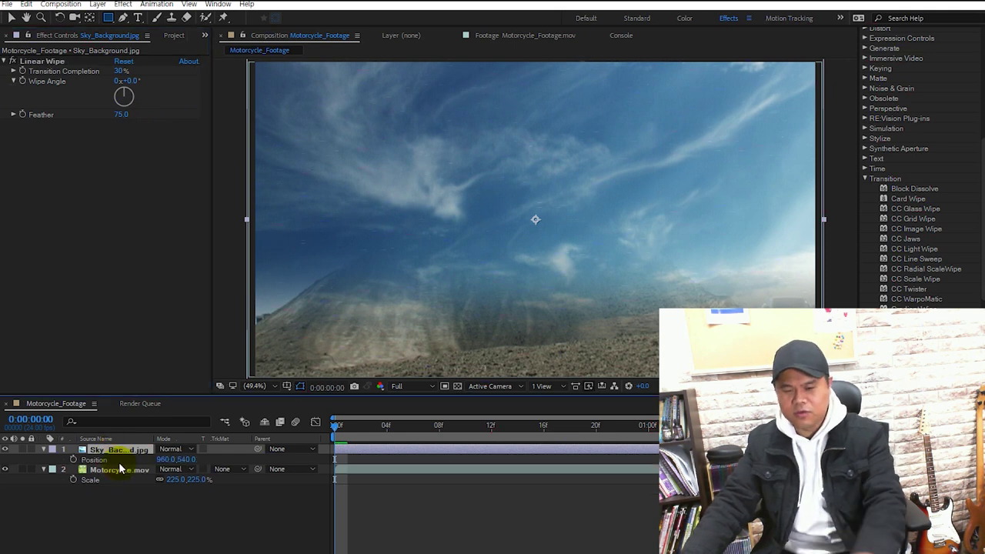
{"action": "left_click_drag", "start_coordinate": [185, 462], "coordinate": [4, 469]}
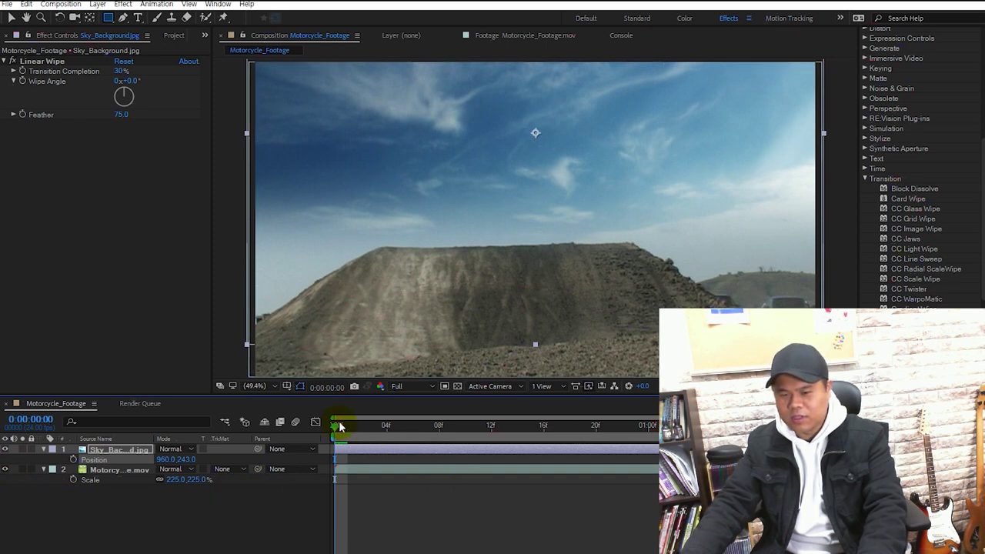
Step: Play and scrub through the composition to check the sky against the moving hill, ending on the first frame
{"action": "left_click_drag", "start_coordinate": [356, 428], "coordinate": [583, 426]}
{"action": "left_click", "coordinate": [342, 425]}
{"action": "key", "text": "space"}
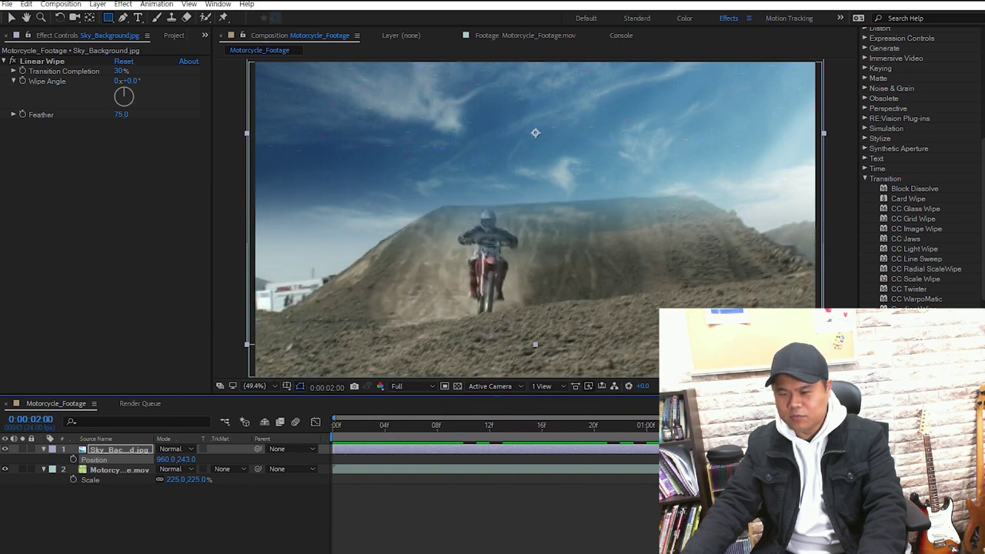
{"action": "key", "text": "space"}
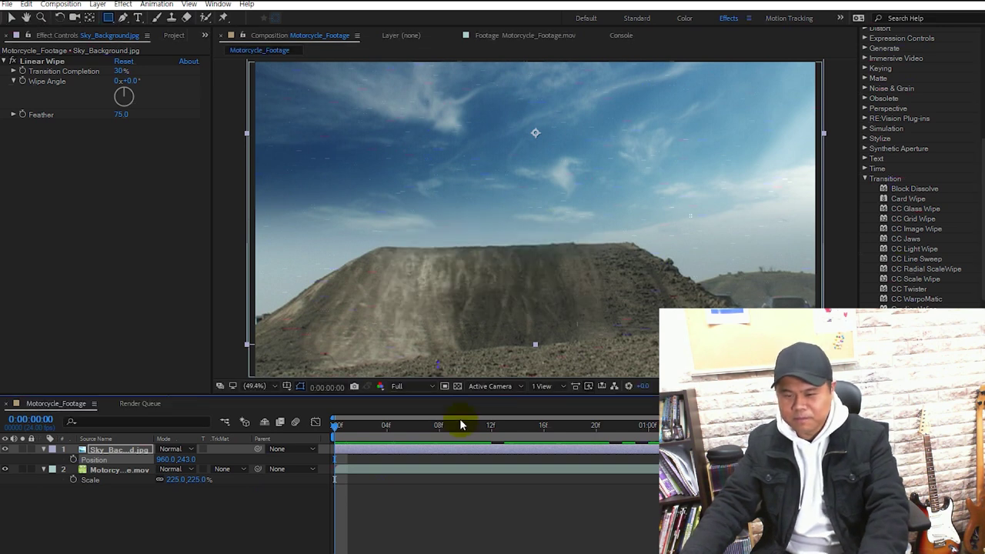
{"action": "left_click_drag", "start_coordinate": [344, 434], "coordinate": [896, 450]}
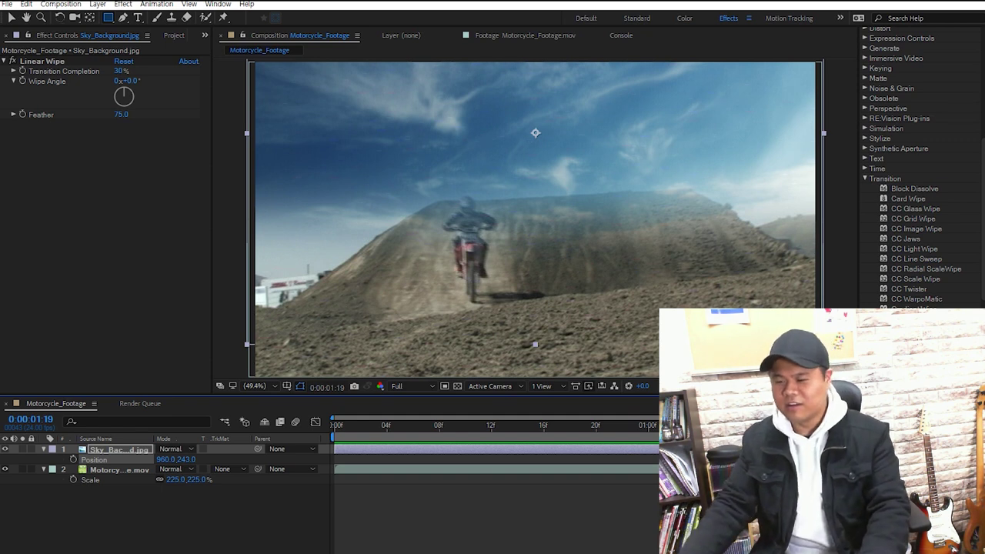
{"action": "left_click_drag", "start_coordinate": [866, 462], "coordinate": [291, 471]}
{"action": "mouse_move", "coordinate": [469, 450]}
{"action": "left_mouse_down"}
{"action": "mouse_move", "coordinate": [506, 457]}
{"action": "mouse_move", "coordinate": [576, 246]}
{"action": "mouse_move", "coordinate": [578, 265]}
{"action": "left_mouse_up"}
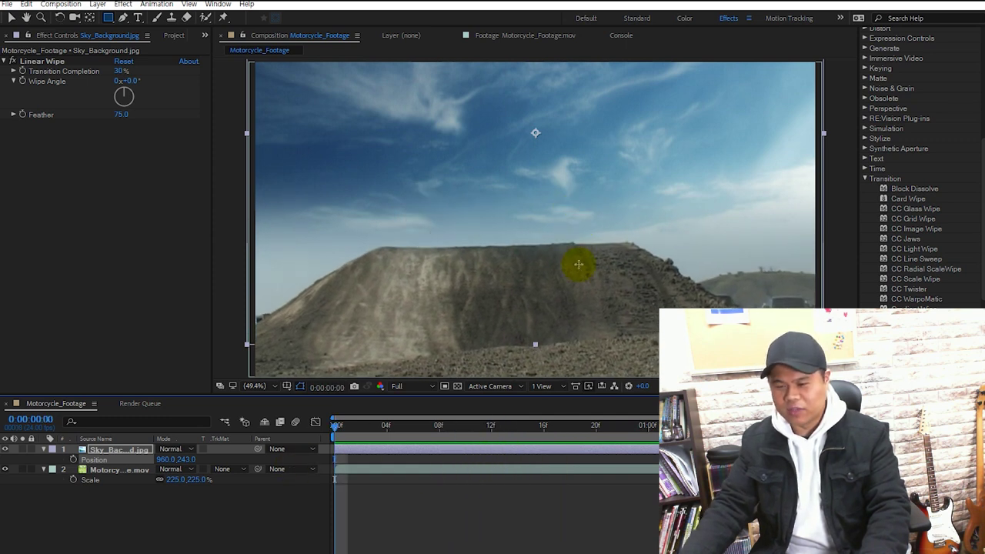
Step: Select the Motorcycle_Footage.mov layer and switch to the Motion Tracking workspace
{"action": "key", "text": "v"}
{"action": "left_click", "coordinate": [115, 470]}
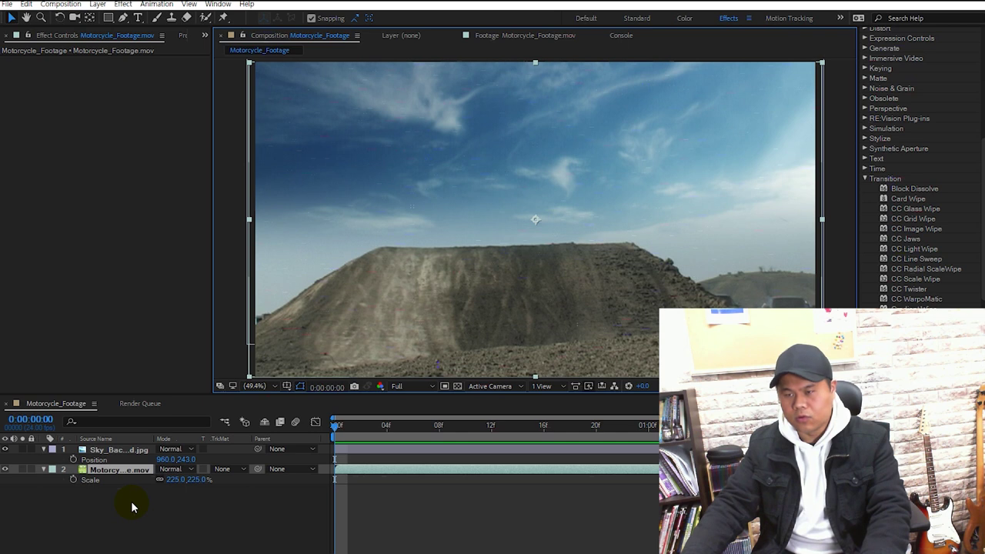
{"action": "left_click", "coordinate": [567, 267]}
{"action": "left_click", "coordinate": [792, 18]}
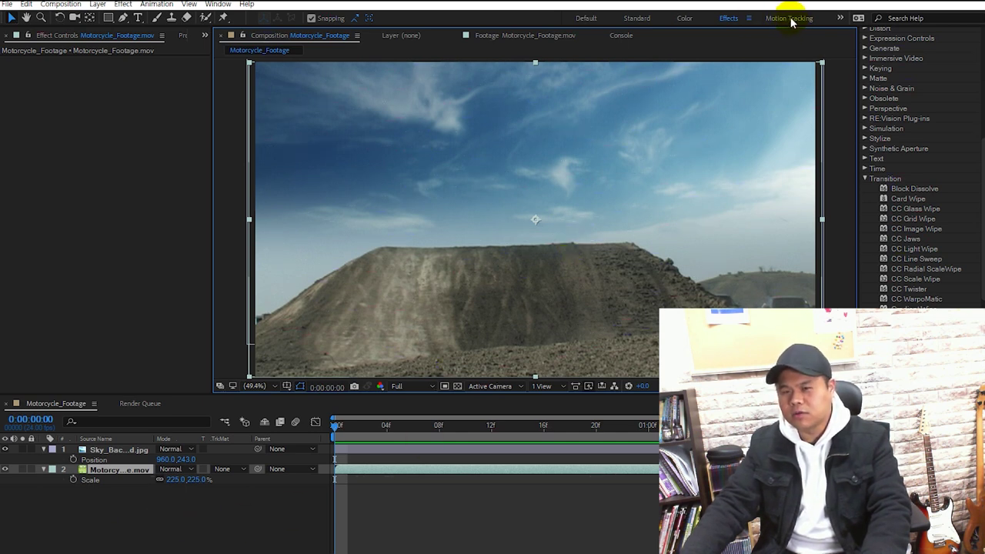
{"action": "left_click", "coordinate": [217, 4]}
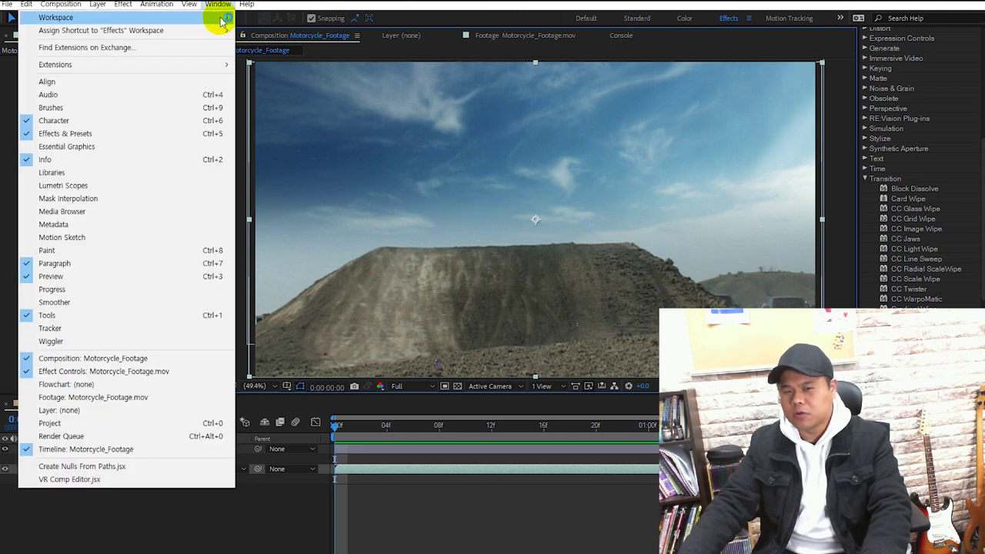
{"action": "mouse_move", "coordinate": [220, 17]}
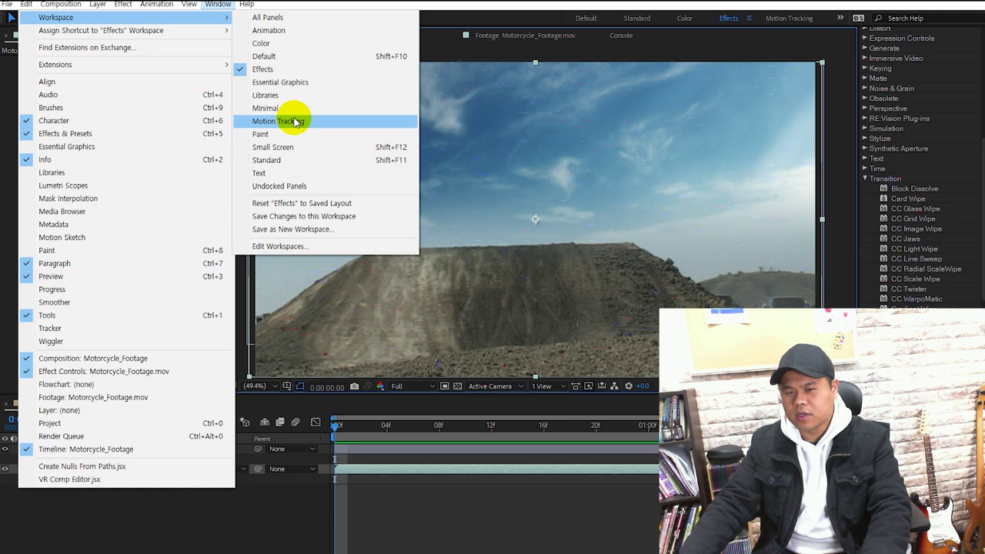
{"action": "left_click", "coordinate": [297, 122]}
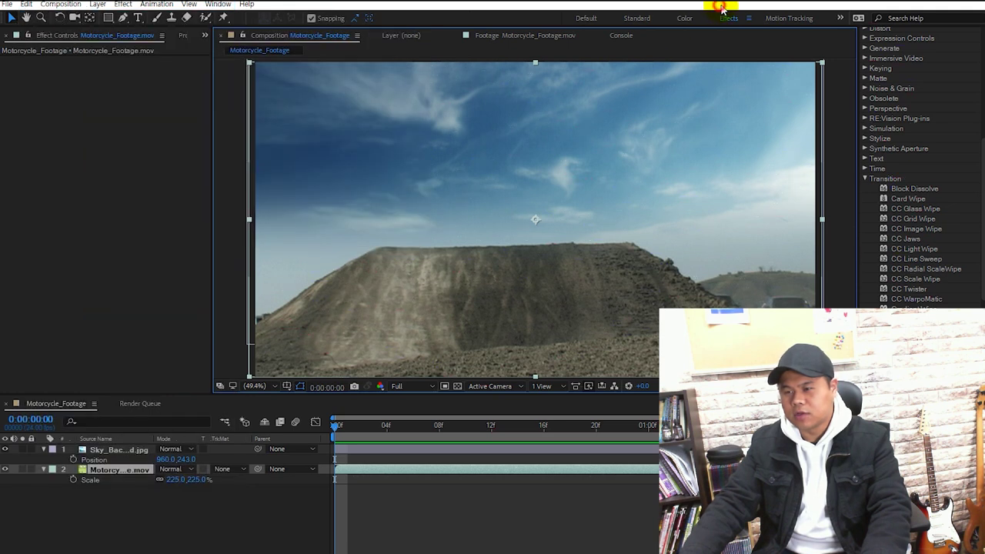
{"action": "left_click", "coordinate": [793, 18]}
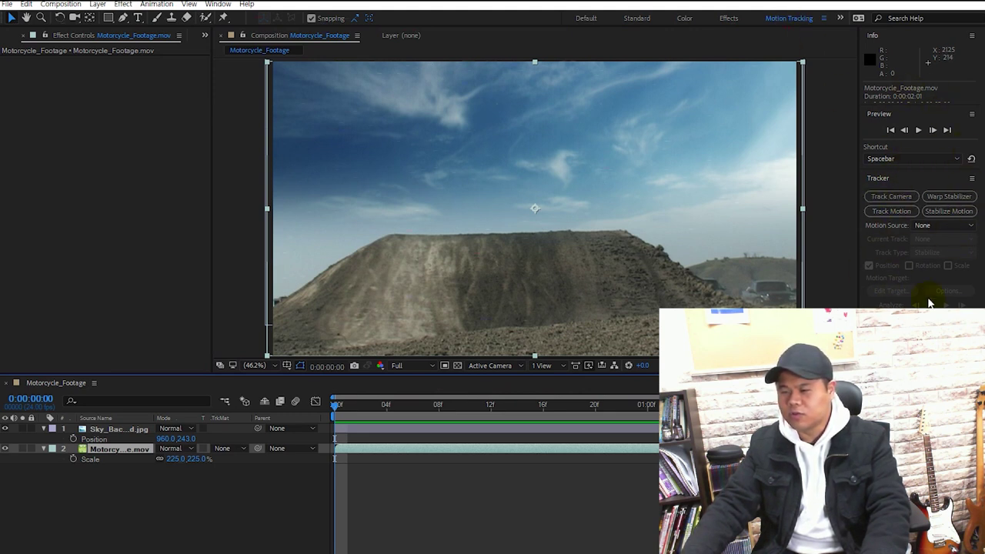
{"action": "left_click", "coordinate": [213, 5]}
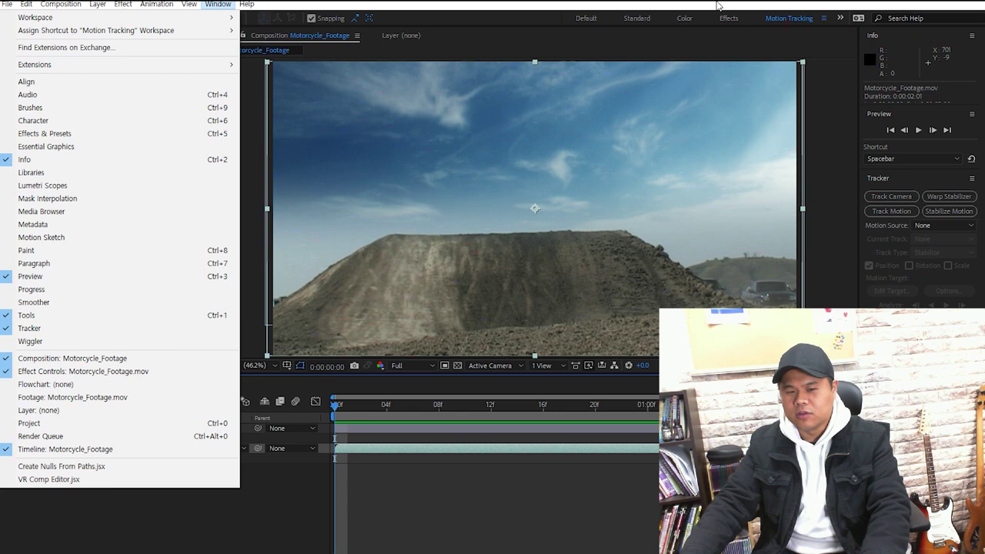
{"action": "left_click", "coordinate": [493, 176]}
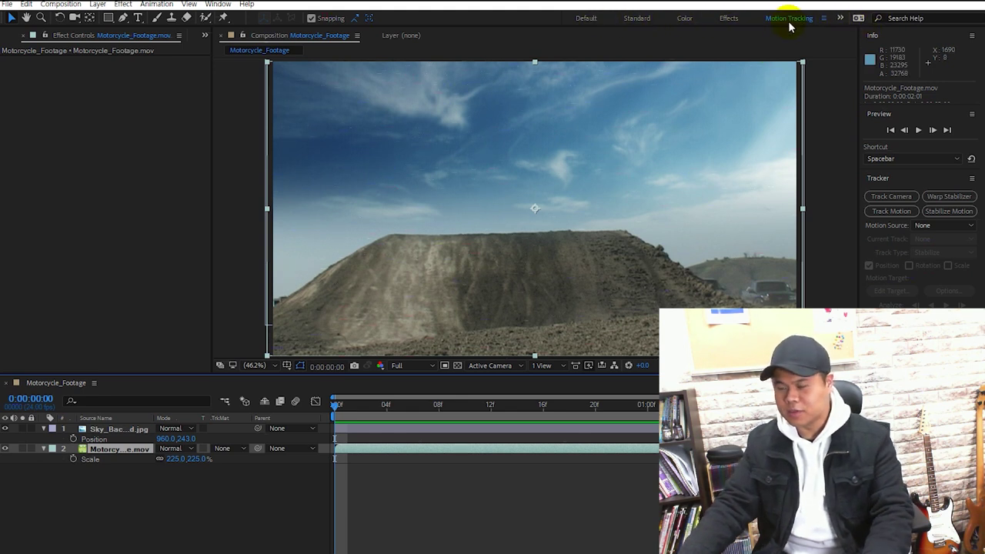
Step: Start Track Motion on the motorcycle footage and place Track Point 1 on the small dark bump along the distant hill's ridge
{"action": "left_click", "coordinate": [886, 215]}
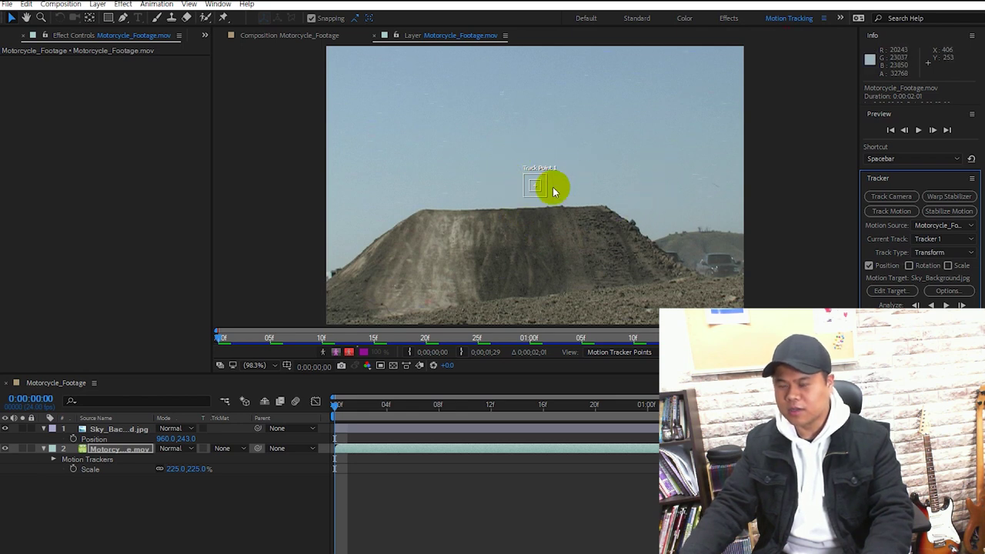
{"action": "mouse_move", "coordinate": [537, 190]}
{"action": "left_mouse_down"}
{"action": "mouse_move", "coordinate": [521, 180]}
{"action": "mouse_move", "coordinate": [535, 186]}
{"action": "mouse_move", "coordinate": [531, 169]}
{"action": "mouse_move", "coordinate": [536, 184]}
{"action": "left_mouse_up"}
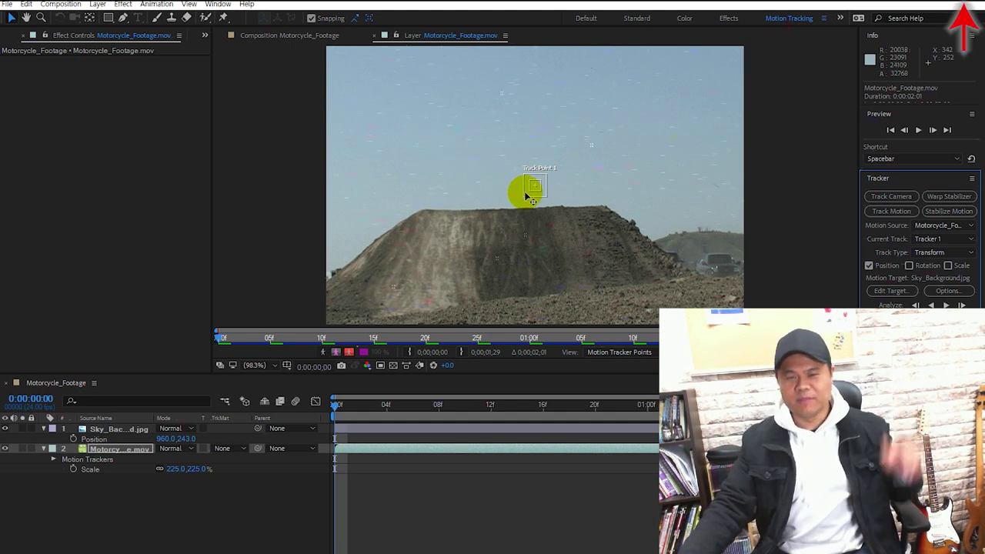
{"action": "left_click_drag", "start_coordinate": [531, 198], "coordinate": [543, 196]}
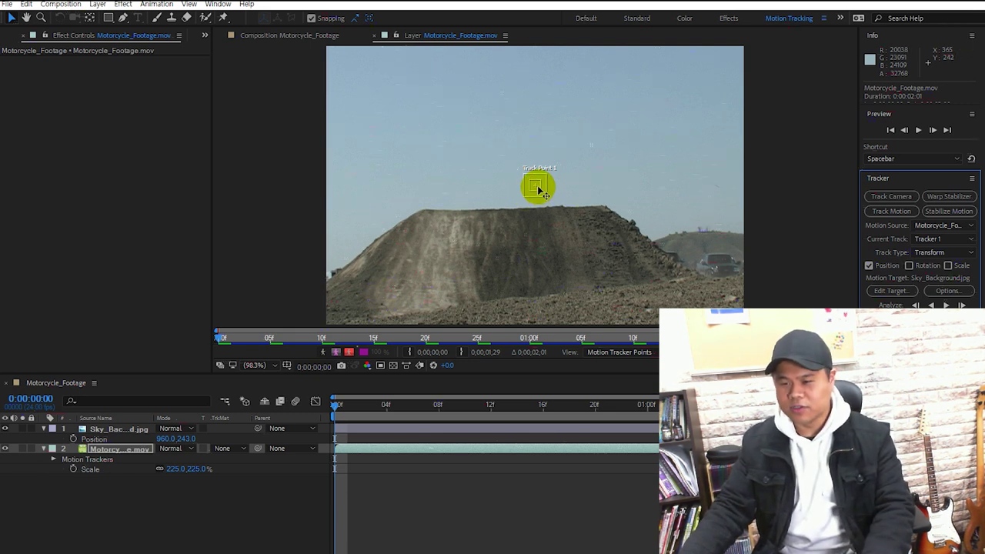
{"action": "left_click", "coordinate": [541, 191]}
{"action": "left_click_drag", "start_coordinate": [540, 191], "coordinate": [679, 239]}
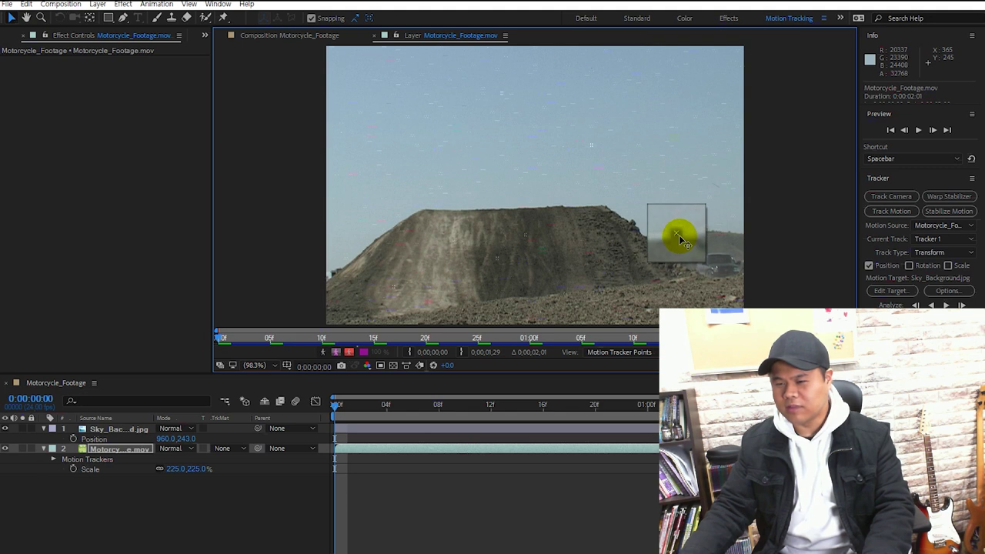
{"action": "left_click_drag", "start_coordinate": [681, 240], "coordinate": [679, 239]}
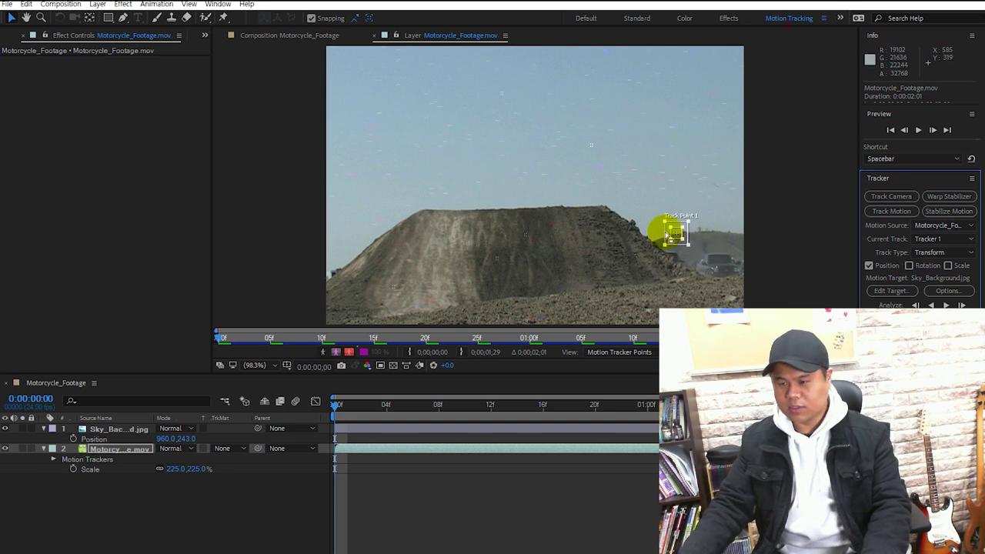
Step: Enlarge Track Point 1's feature region to about 38 by 31 px around the ridge and its search region to about 147 by 91 px
{"action": "scroll", "coordinate": [682, 234], "scroll_direction": "up", "scroll_amount": 7}
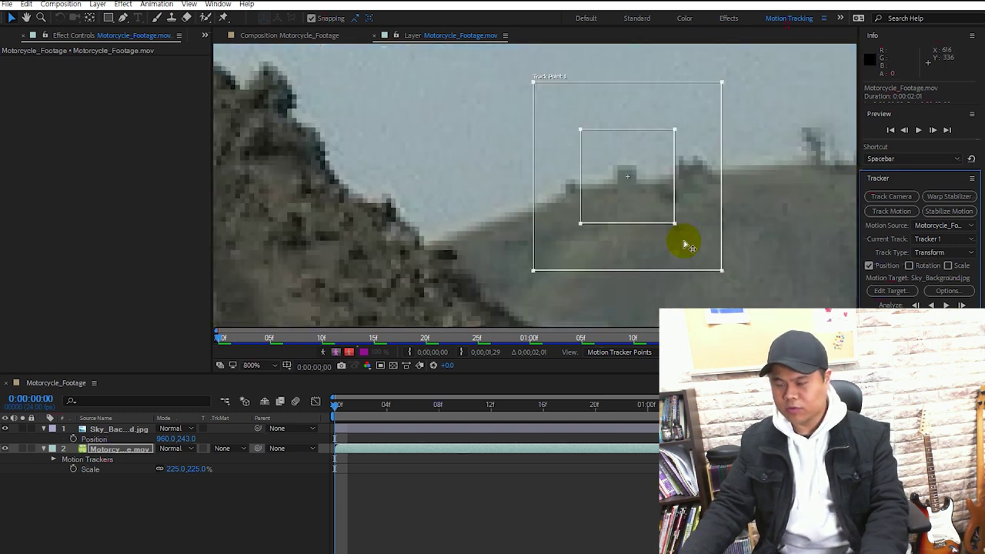
{"action": "left_click_drag", "start_coordinate": [762, 194], "coordinate": [625, 211]}
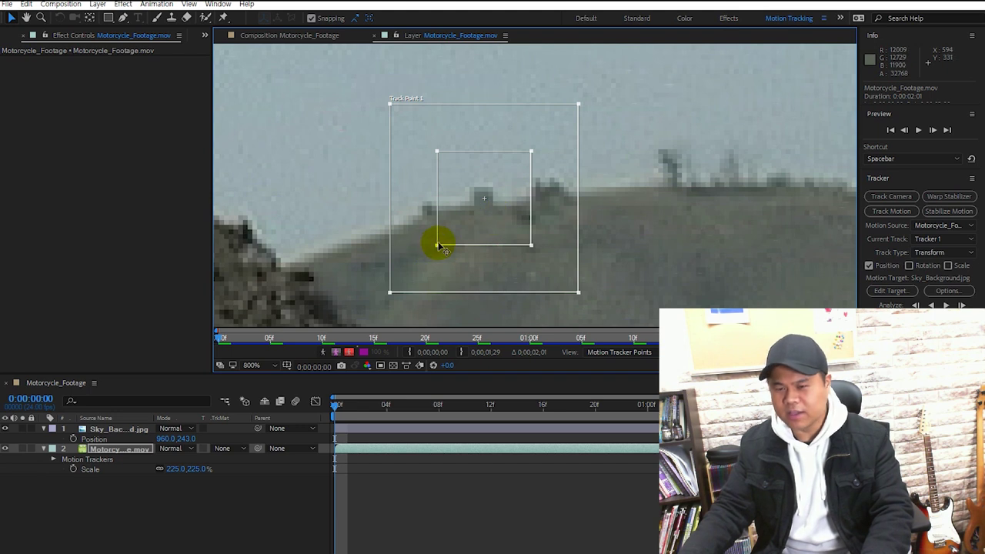
{"action": "left_click_drag", "start_coordinate": [437, 246], "coordinate": [396, 270]}
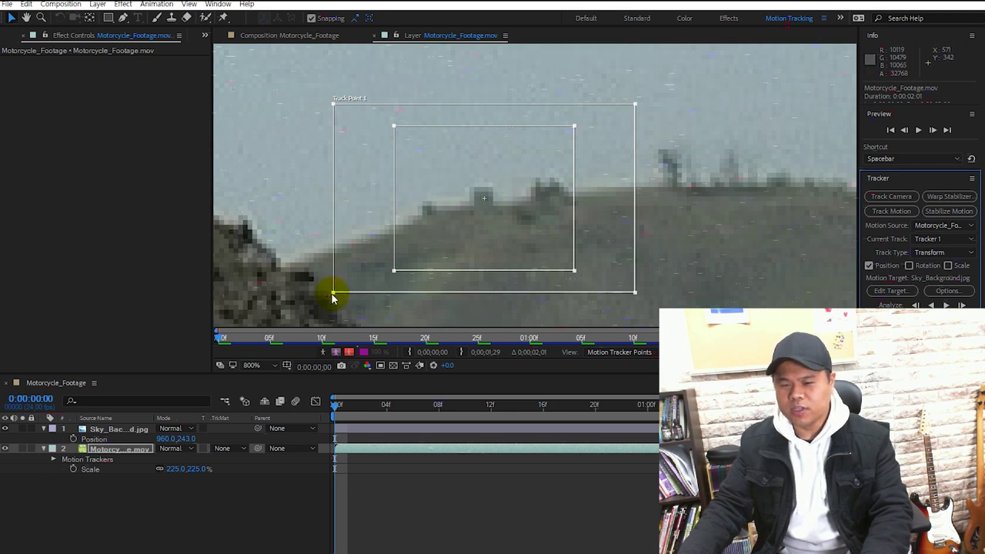
{"action": "left_click_drag", "start_coordinate": [333, 295], "coordinate": [385, 308]}
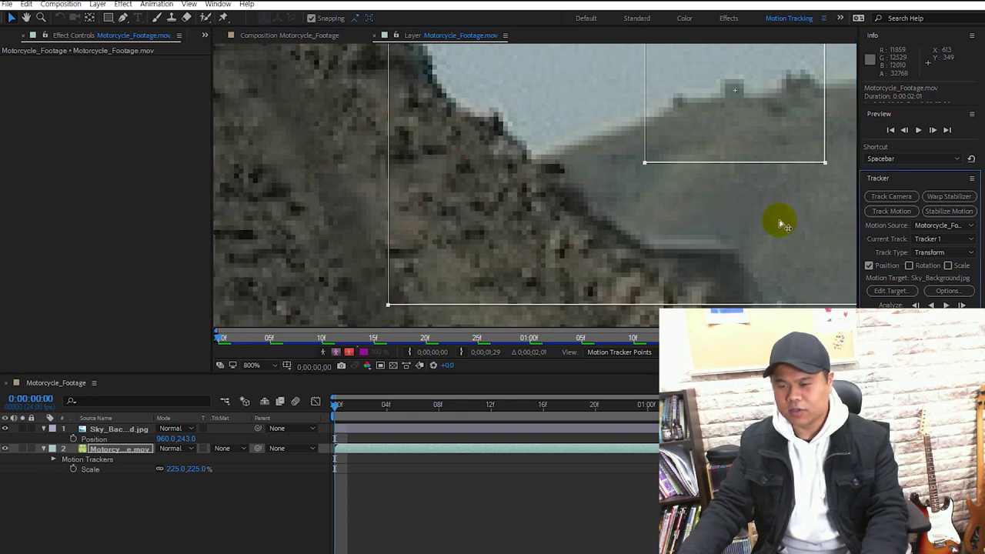
Step: Analyze the track point forward frame by frame for the first three frames, and continue the analysis forward through the clip
{"action": "scroll", "coordinate": [778, 221], "scroll_direction": "down", "scroll_amount": 2}
{"action": "left_click_drag", "start_coordinate": [781, 223], "coordinate": [504, 235]}
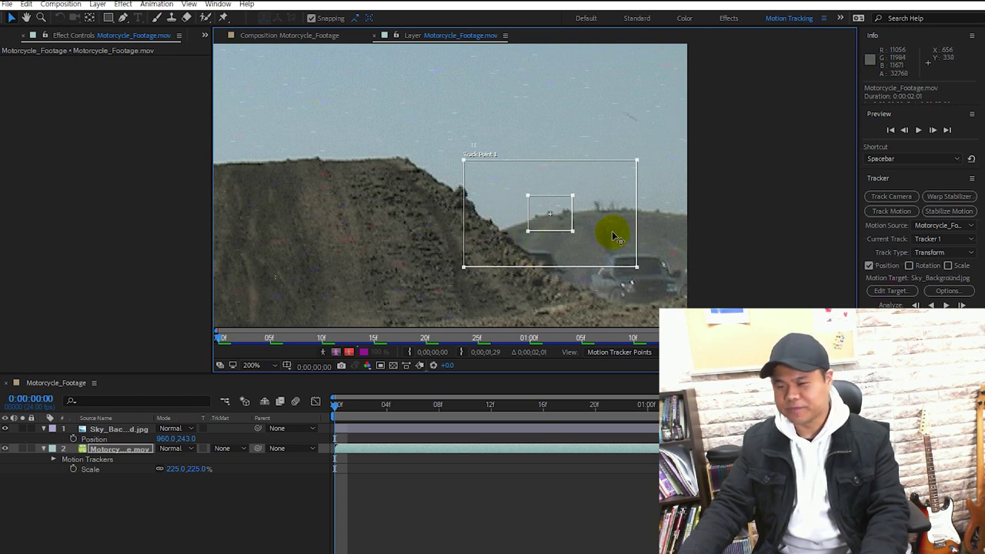
{"action": "scroll", "coordinate": [534, 238], "scroll_direction": "down", "scroll_amount": 2}
{"action": "left_click_drag", "start_coordinate": [418, 198], "coordinate": [525, 193]}
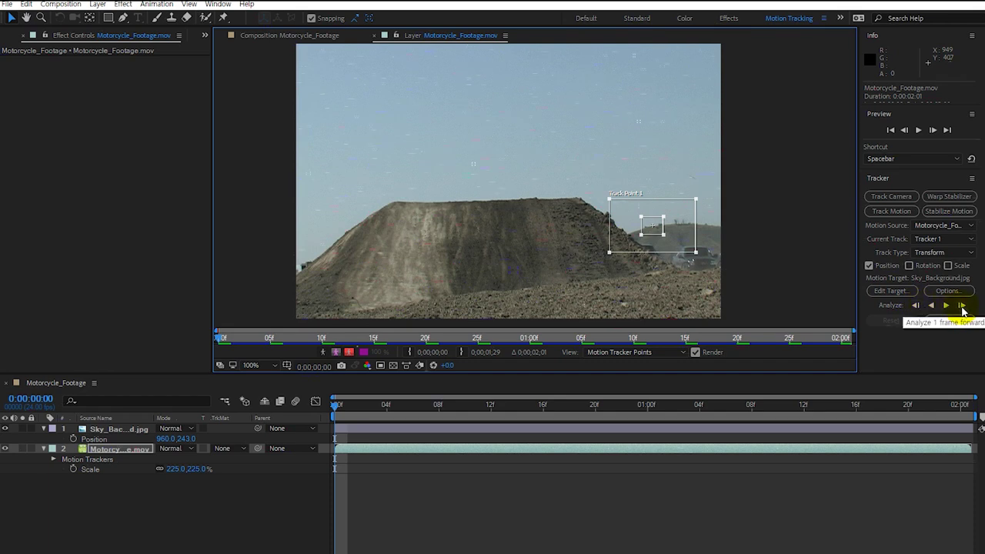
{"action": "left_click", "coordinate": [962, 306]}
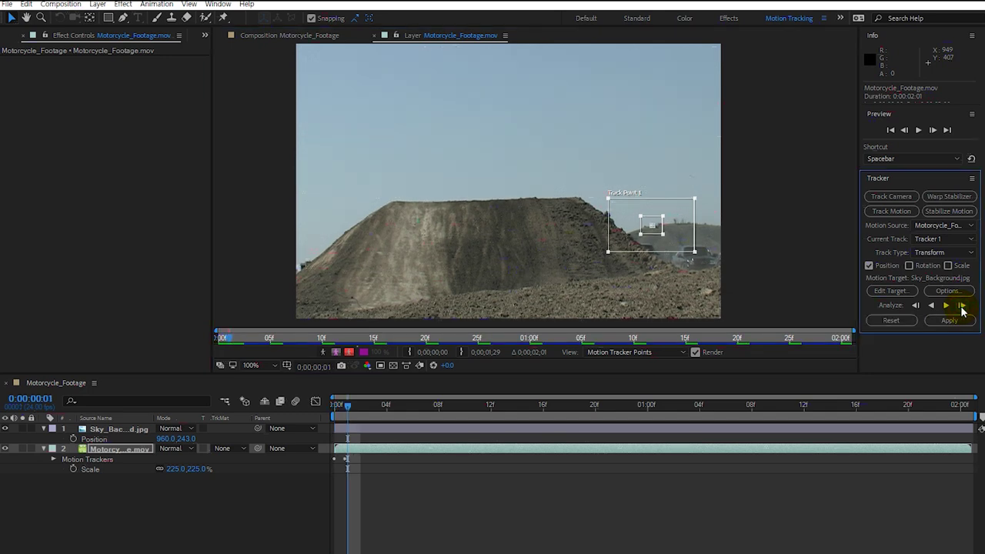
{"action": "left_click", "coordinate": [962, 307]}
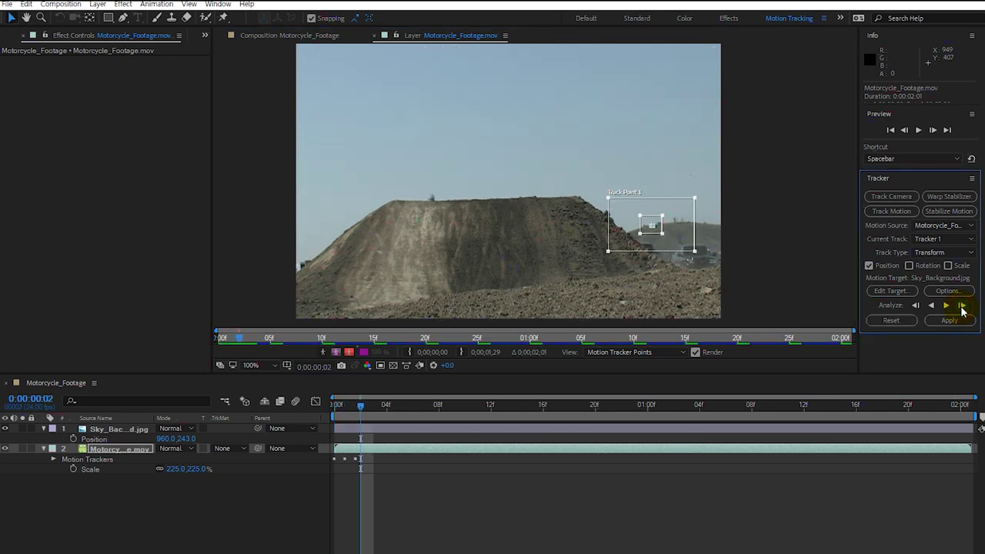
{"action": "left_click", "coordinate": [962, 306]}
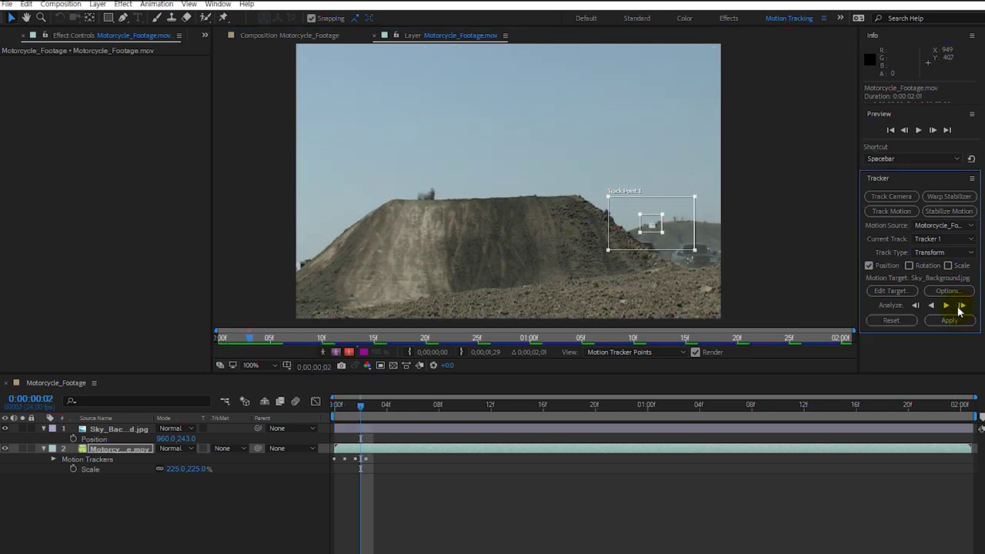
{"action": "left_click", "coordinate": [947, 306]}
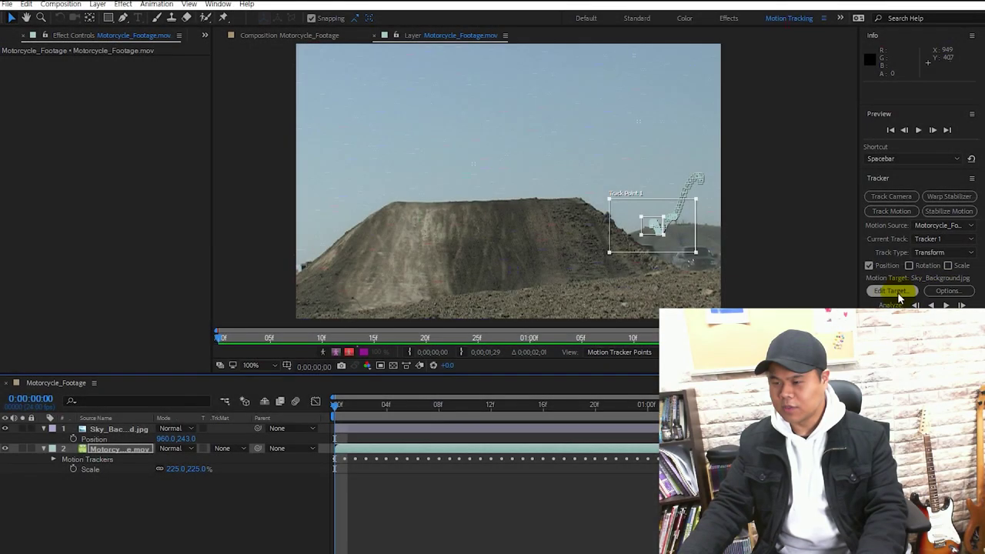
Step: Set the motion target to the Sky_Background.jpg layer and apply the tracking data in the X and Y dimensions
{"action": "left_click", "coordinate": [891, 291]}
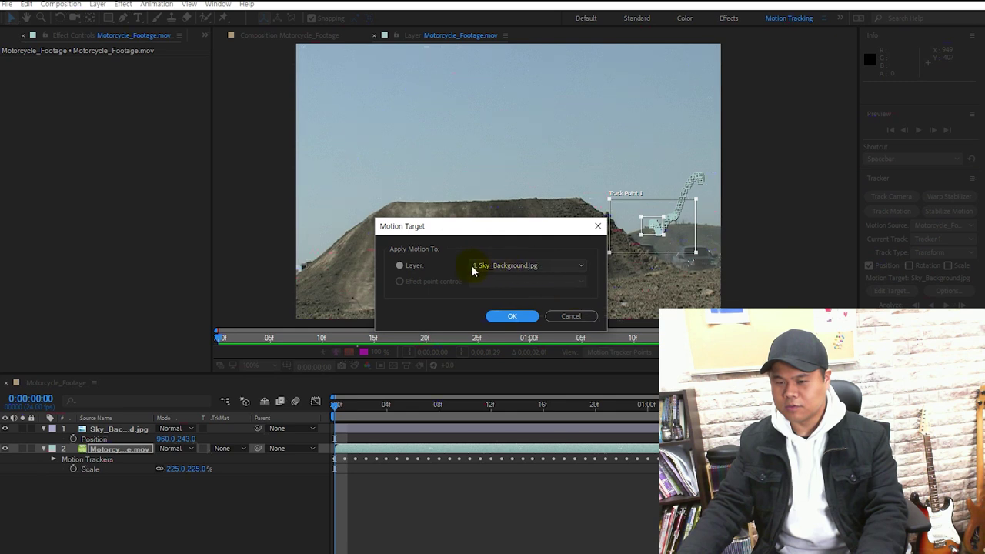
{"action": "left_click", "coordinate": [520, 316]}
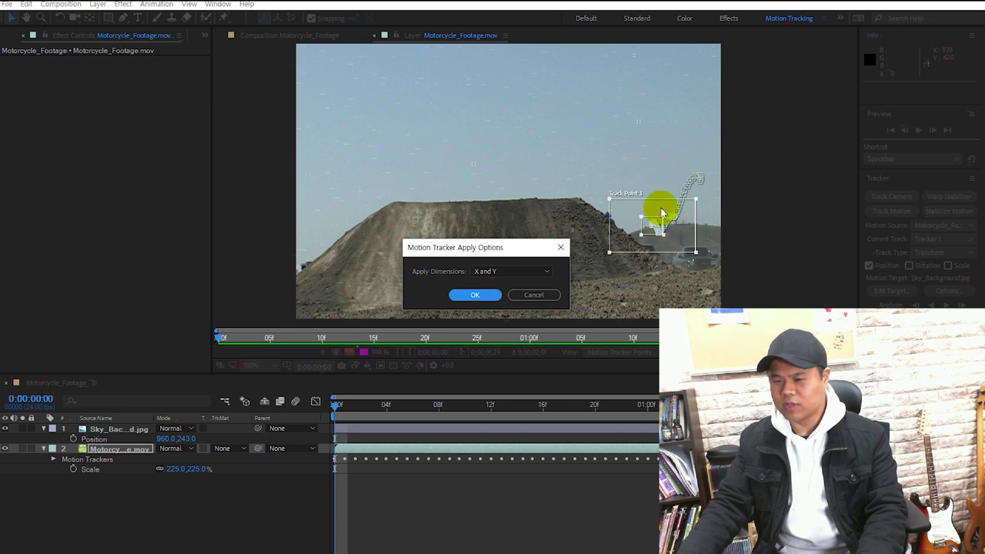
{"action": "left_click", "coordinate": [478, 297]}
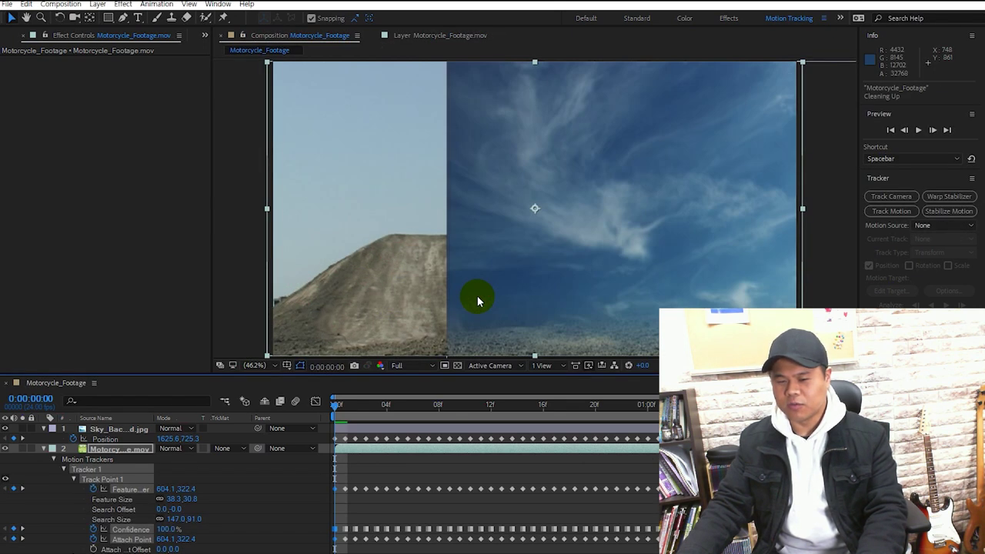
Step: Collapse the Motorcycle_Footage.mov tracking properties, select the sky layer and scrub through its tracked motion, ending on the first frame
{"action": "left_click", "coordinate": [141, 446]}
{"action": "left_click", "coordinate": [119, 430]}
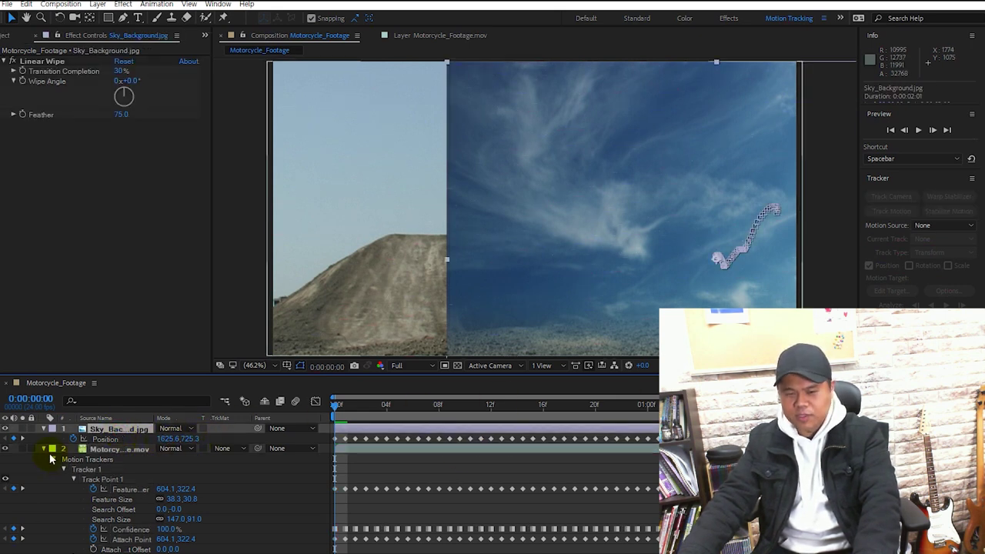
{"action": "left_click", "coordinate": [44, 450]}
{"action": "left_click", "coordinate": [119, 429]}
{"action": "left_click", "coordinate": [398, 297]}
{"action": "scroll", "coordinate": [398, 279], "scroll_direction": "down", "scroll_amount": 2}
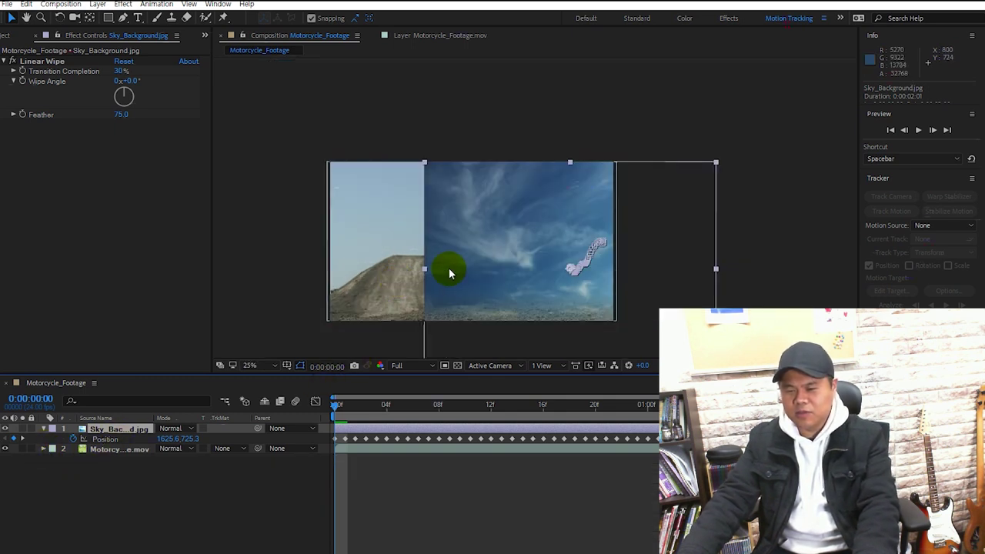
{"action": "left_click", "coordinate": [336, 414]}
{"action": "left_click_drag", "start_coordinate": [336, 414], "coordinate": [282, 407]}
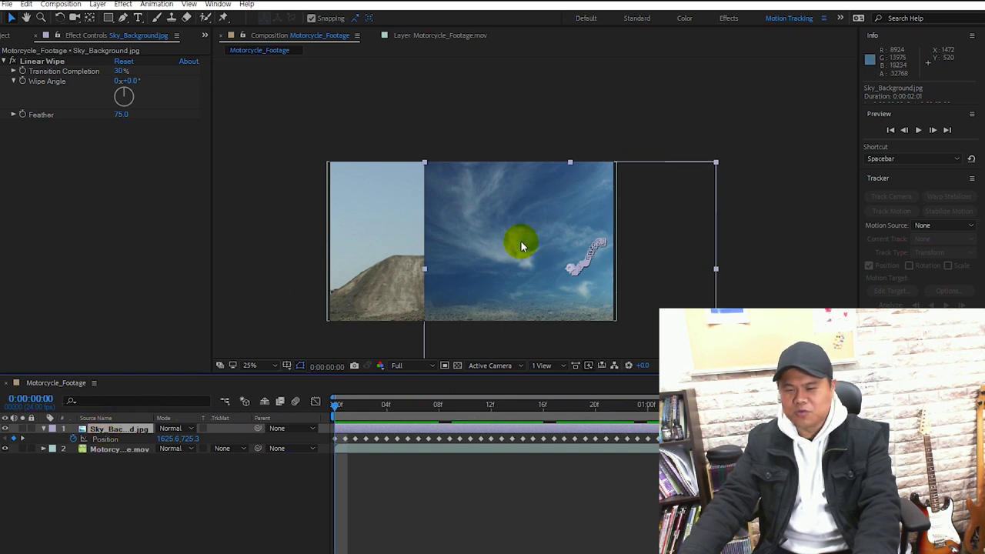
Step: Try to move the sky back over the hill without selecting its Position keyframes, and undo the move
{"action": "left_click_drag", "start_coordinate": [462, 231], "coordinate": [394, 212]}
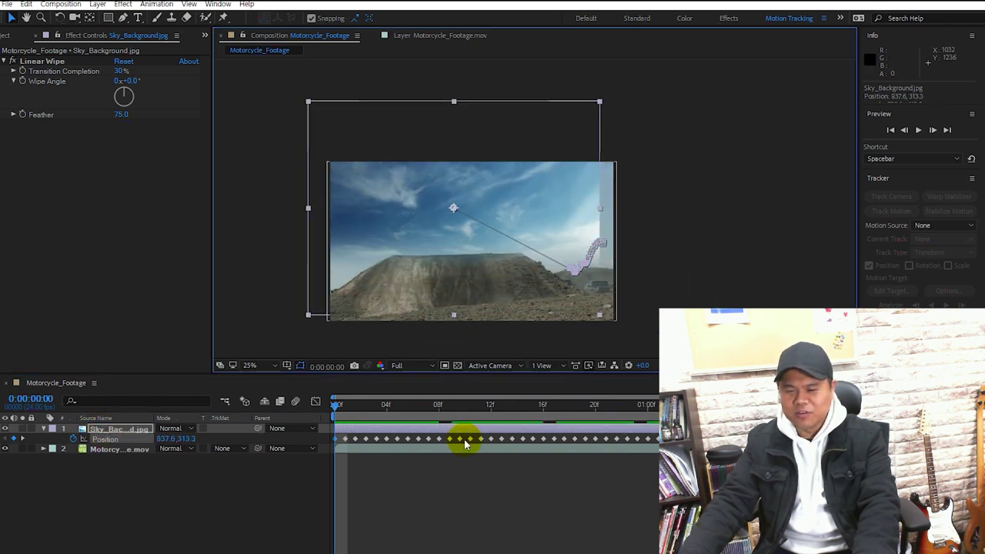
{"action": "left_click", "coordinate": [340, 444]}
{"action": "key", "text": "ctrl+z"}
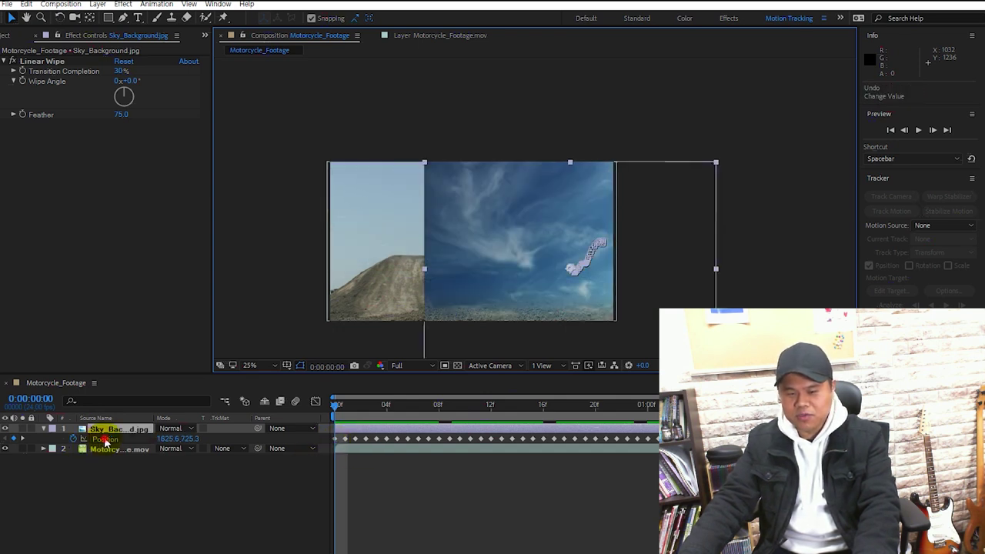
Step: Select all of the sky's Position keyframes, move the sky to about 966.5, 217.3 at the first frame, and preview the motion
{"action": "left_click", "coordinate": [105, 442]}
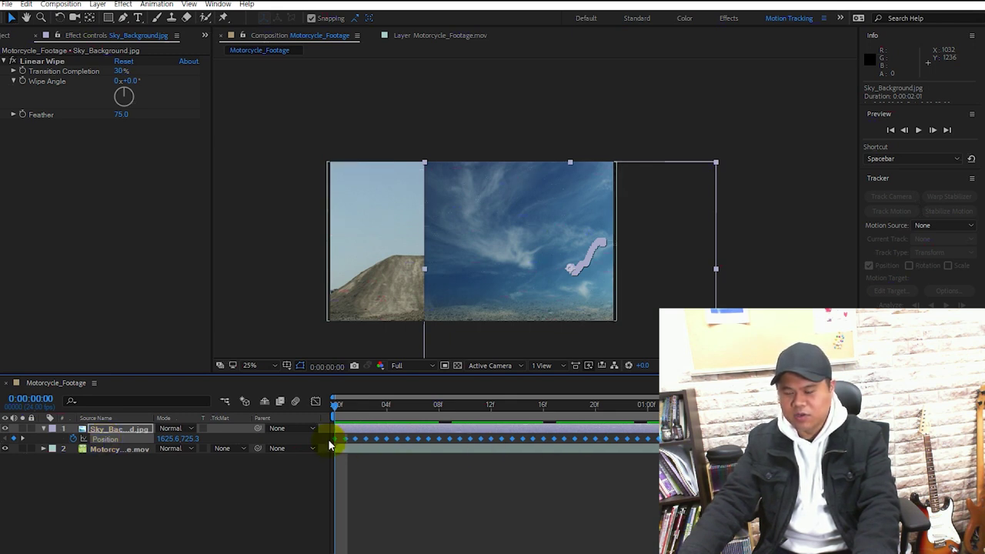
{"action": "left_click", "coordinate": [433, 431]}
{"action": "left_click", "coordinate": [341, 409]}
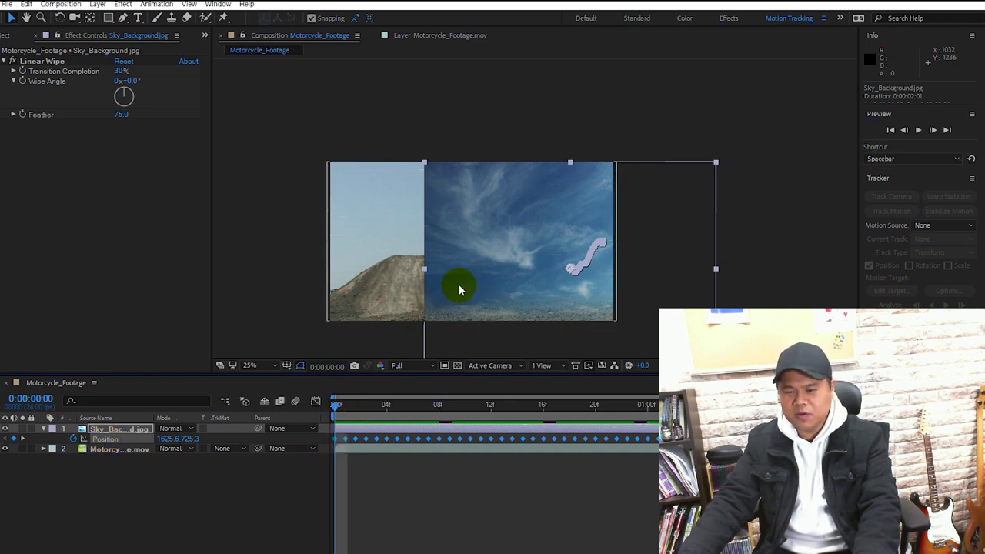
{"action": "left_click_drag", "start_coordinate": [472, 286], "coordinate": [379, 214]}
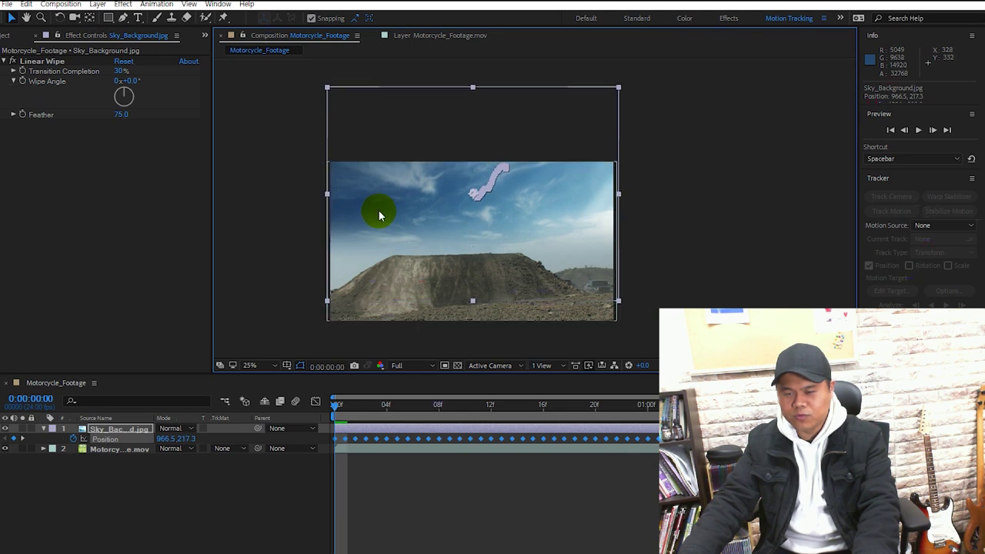
{"action": "left_click", "coordinate": [427, 492]}
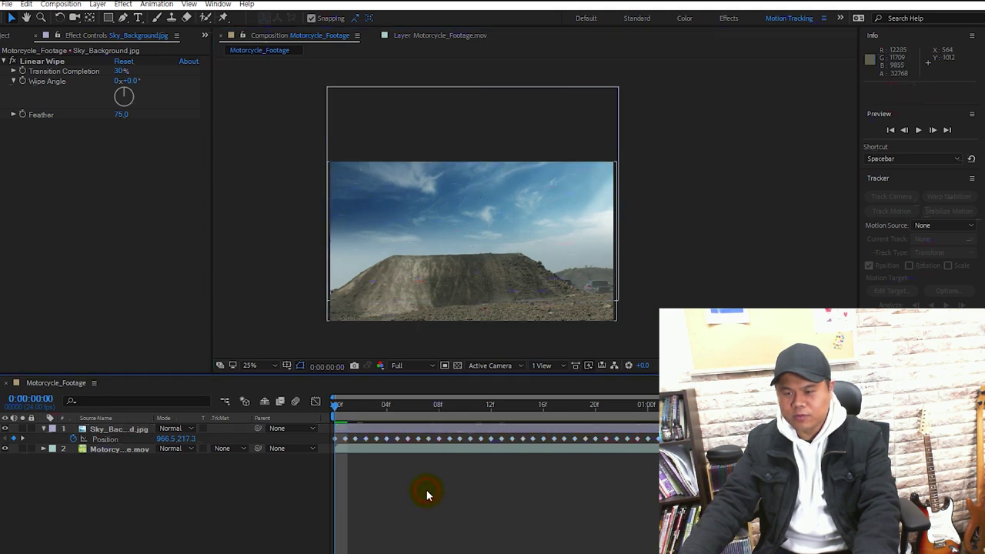
{"action": "key", "text": "space"}
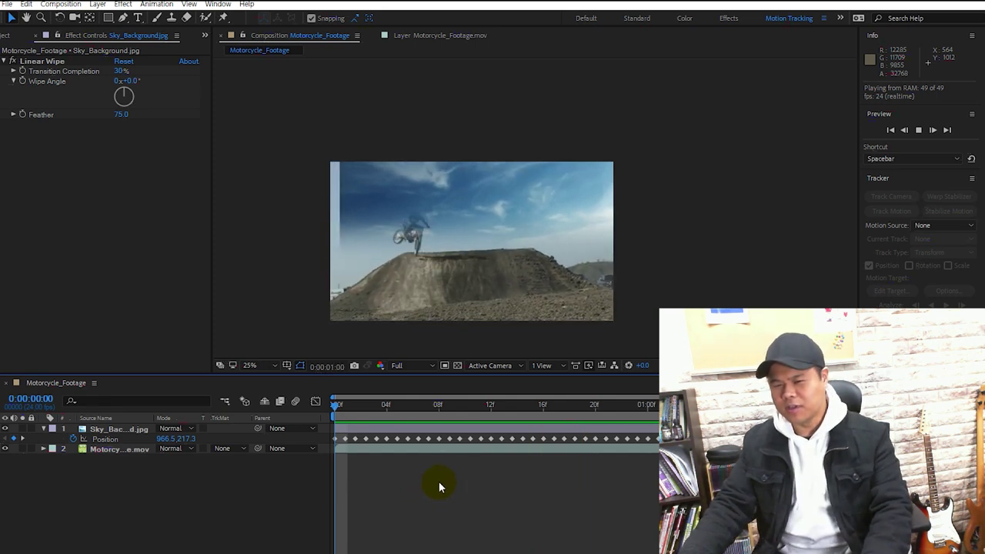
{"action": "key", "text": "space"}
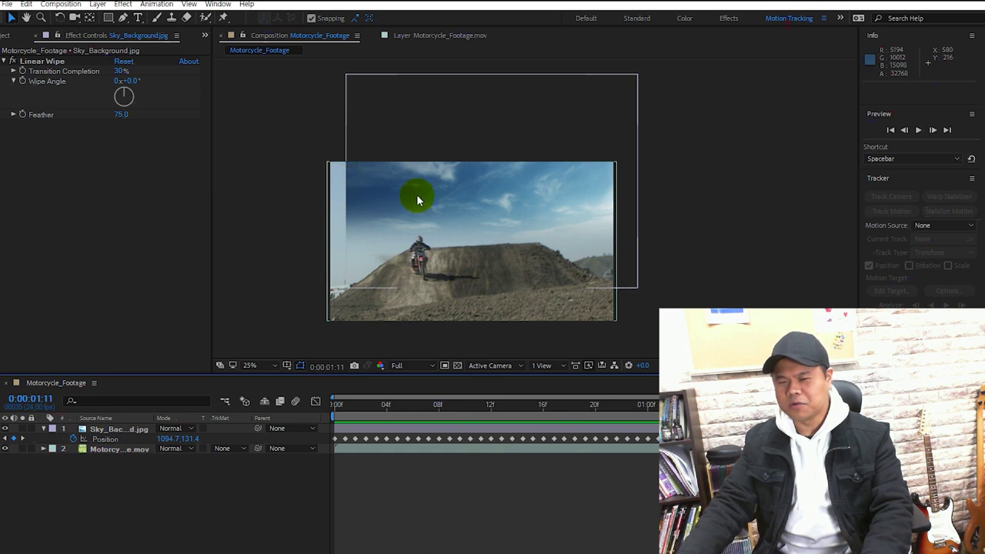
Step: Set the Sky_Background.jpg layer's Scale to 390% so it covers the exposed edge, and play the composition to check it
{"action": "left_click", "coordinate": [123, 429]}
{"action": "key", "text": "s"}
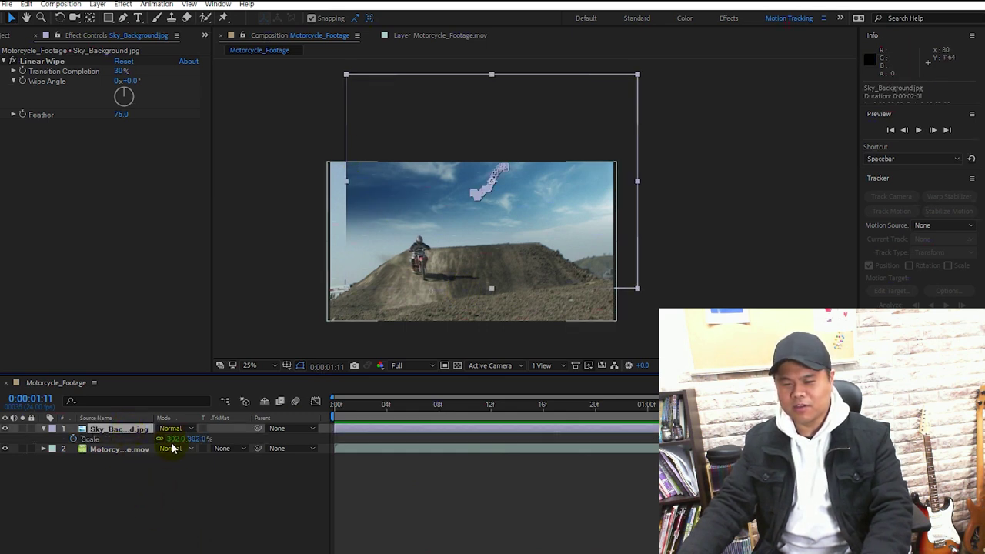
{"action": "left_click_drag", "start_coordinate": [171, 438], "coordinate": [209, 423]}
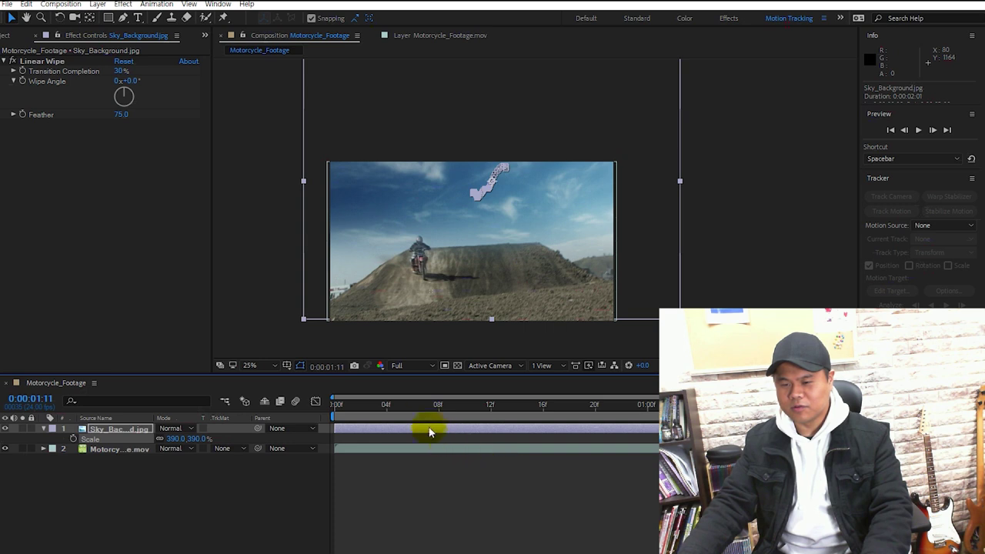
{"action": "key", "text": "space"}
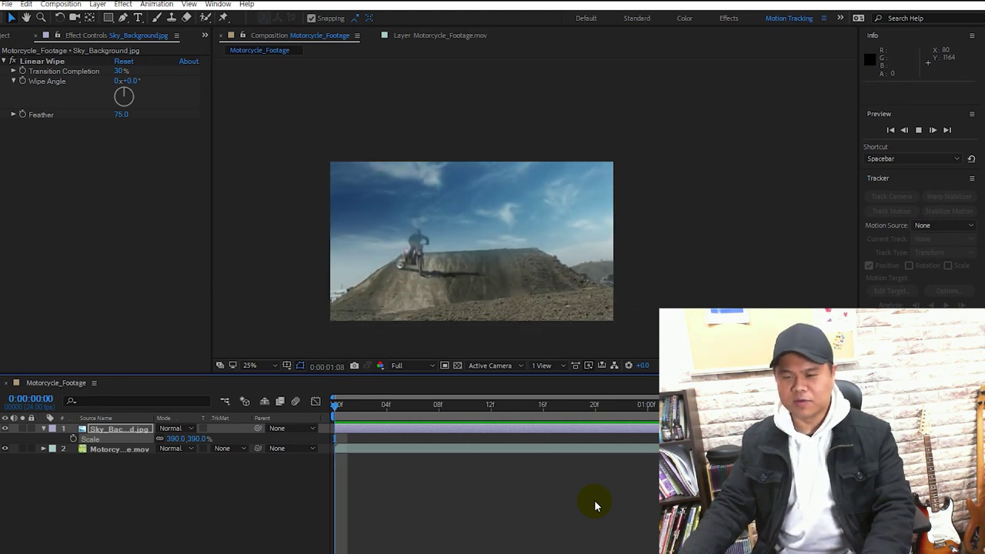
{"action": "key", "text": "space"}
Step: Go to 0:00:00:19 where the rider is in midair, select the Motorcycle_Footage.mov layer and hide the Sky_Background.jpg layer
{"action": "left_click_drag", "start_coordinate": [616, 405], "coordinate": [577, 394]}
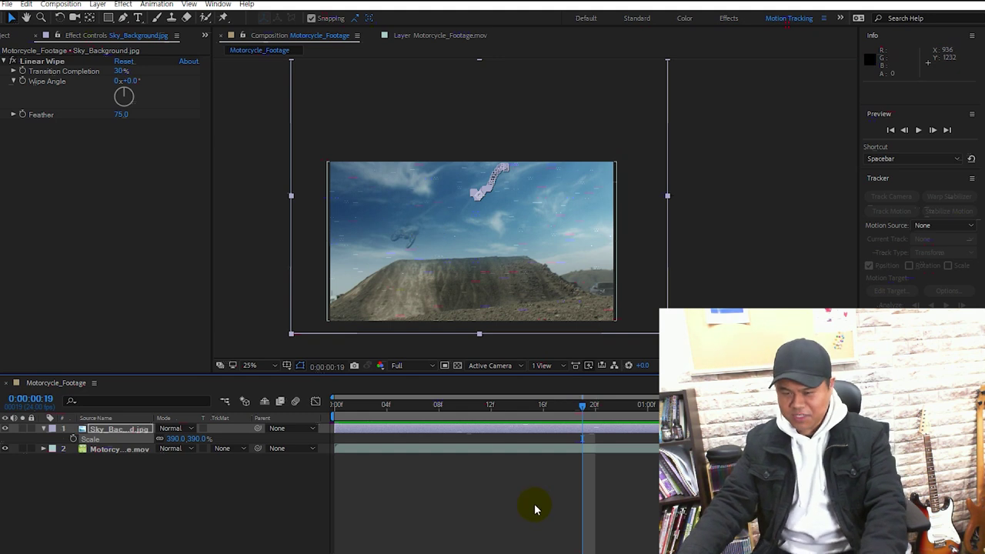
{"action": "left_click", "coordinate": [123, 449]}
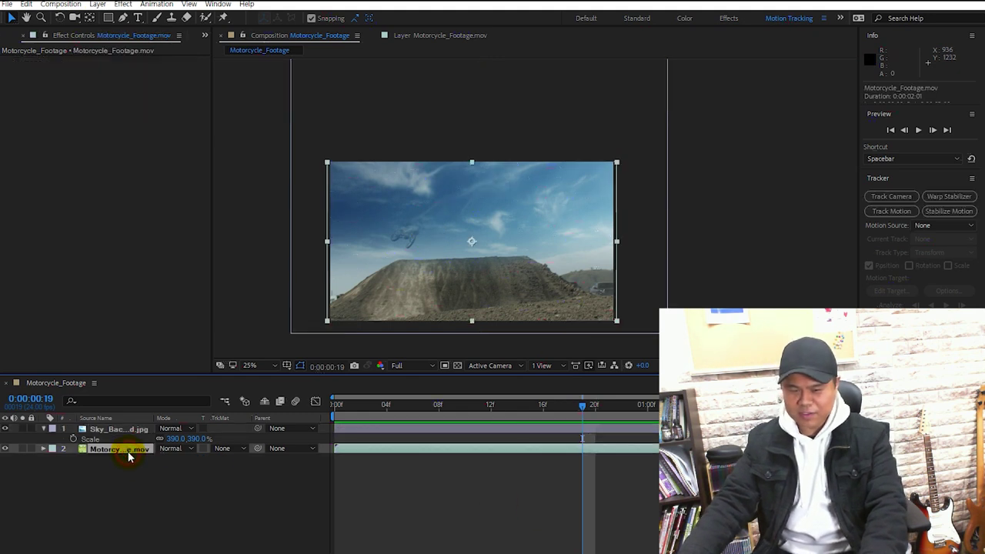
{"action": "left_click", "coordinate": [6, 429]}
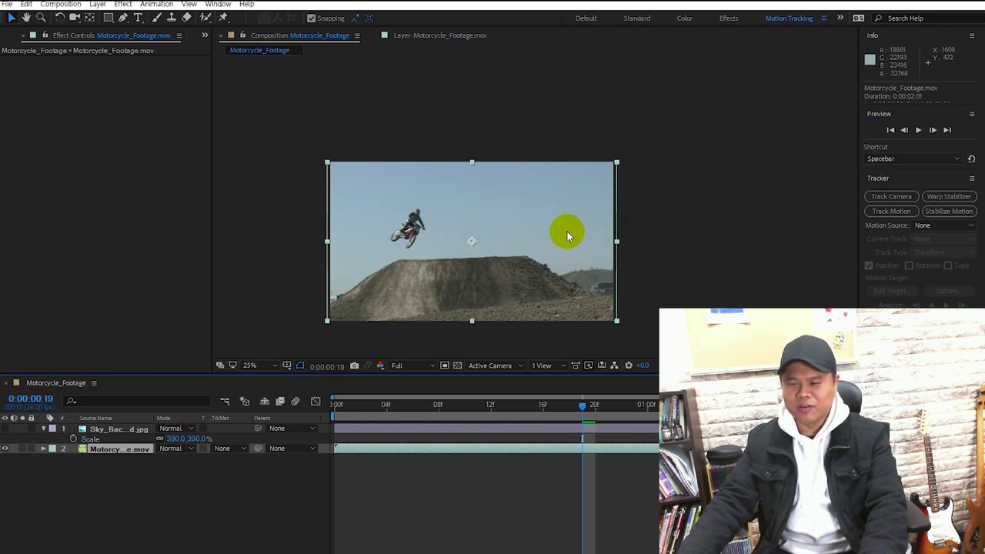
Step: Duplicate the Motorcycle_Footage.mov layer, place the copy above Sky_Background.jpg, and make the sky layer visible again
{"action": "left_click", "coordinate": [114, 454]}
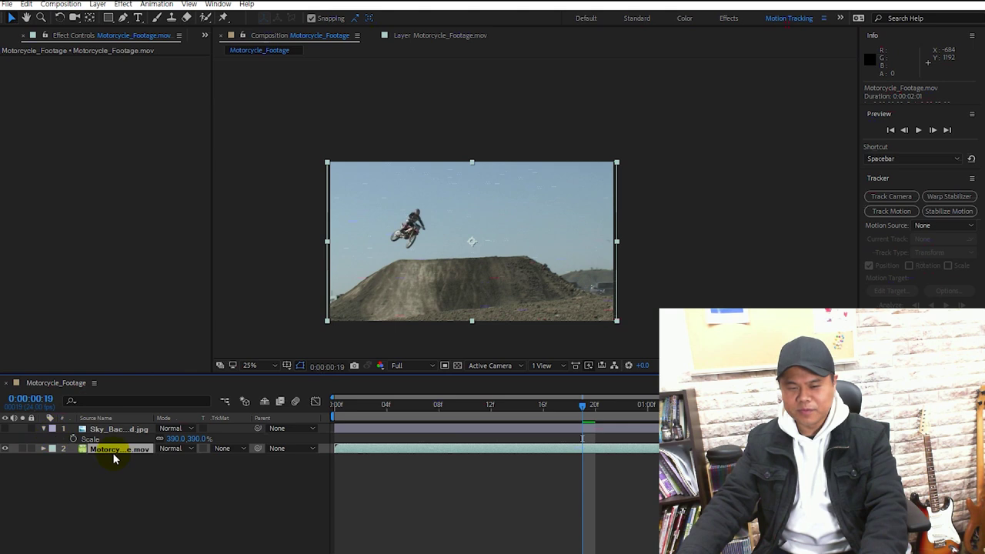
{"action": "right_click", "coordinate": [113, 450]}
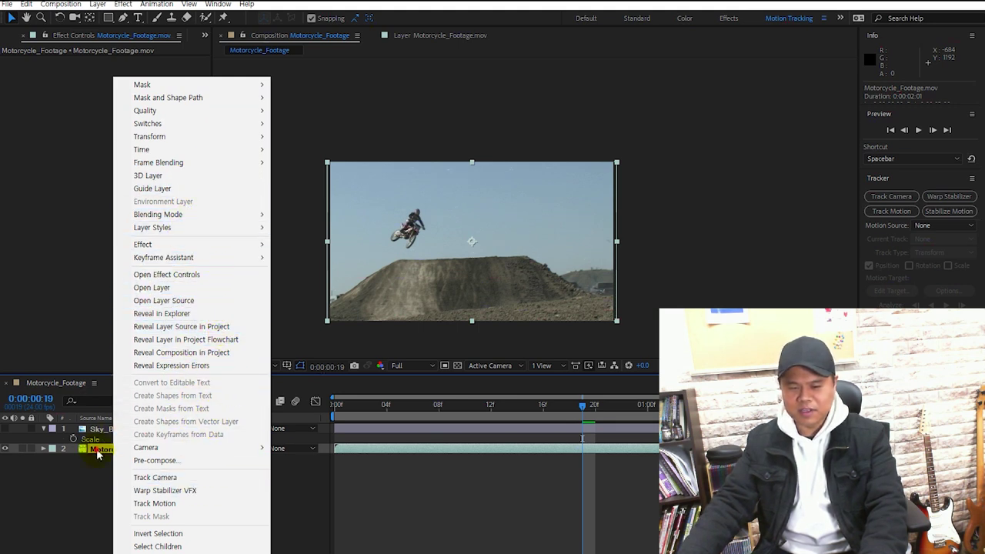
{"action": "left_click", "coordinate": [97, 455]}
{"action": "key", "text": "ctrl+d"}
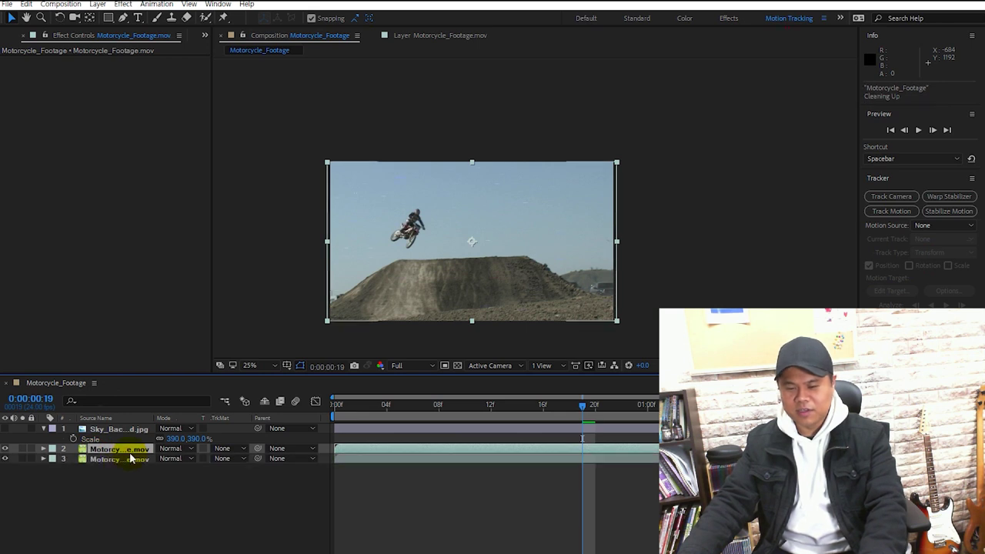
{"action": "left_click_drag", "start_coordinate": [135, 454], "coordinate": [131, 428]}
{"action": "left_click", "coordinate": [132, 430]}
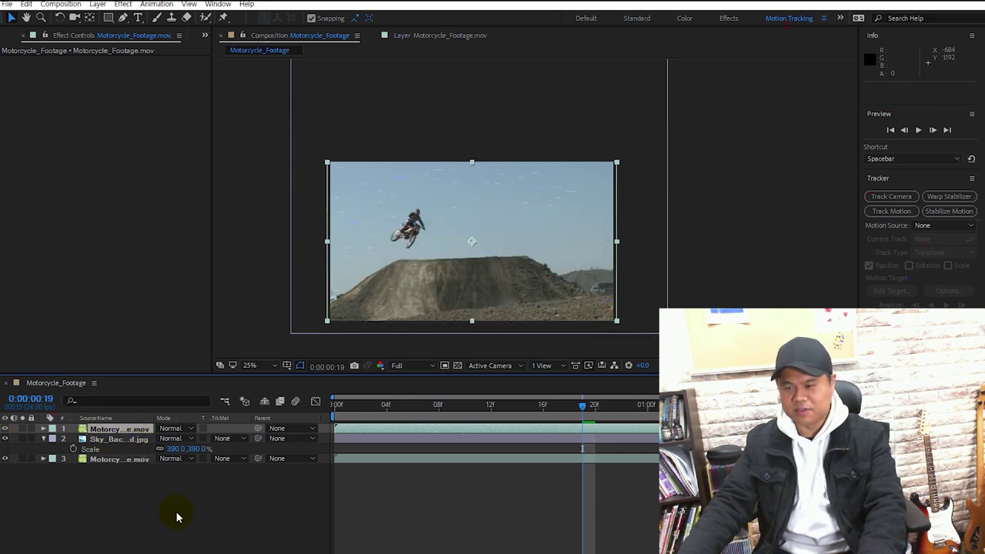
Step: Switch to the Effects workspace and apply the Linear Color Key effect to the topmost Motorcycle_Footage.mov layer
{"action": "left_click", "coordinate": [728, 18]}
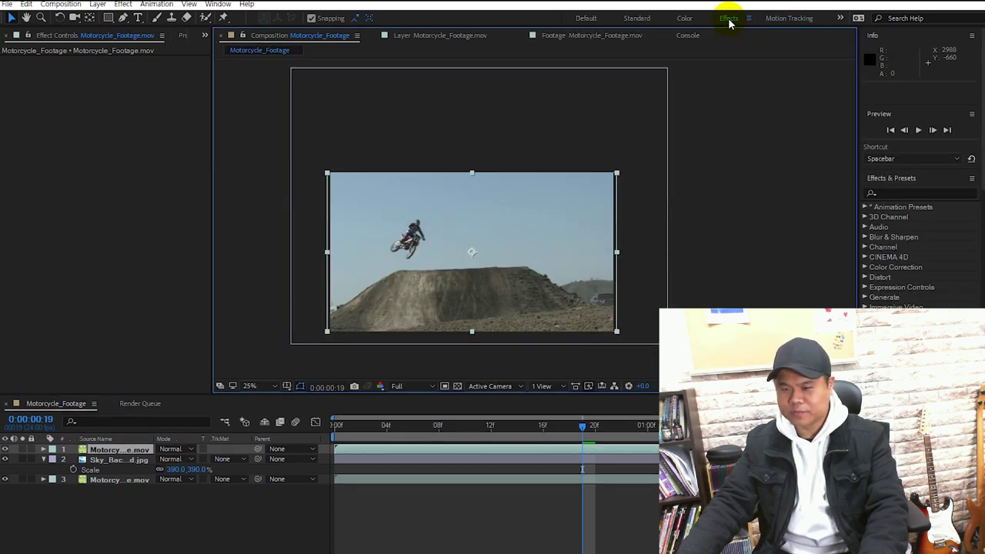
{"action": "left_click", "coordinate": [931, 196]}
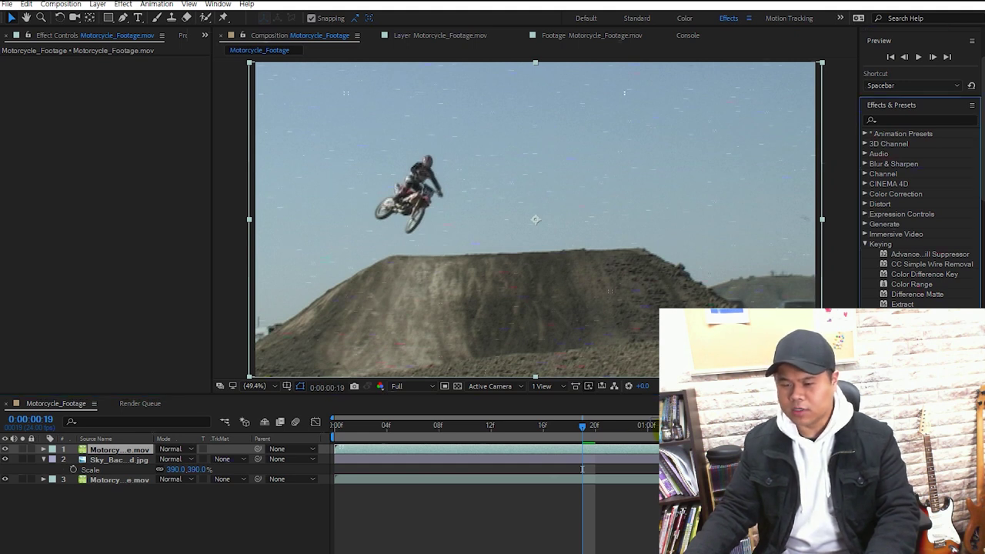
{"action": "left_click", "coordinate": [616, 451]}
{"action": "left_click_drag", "start_coordinate": [616, 454], "coordinate": [616, 454]}
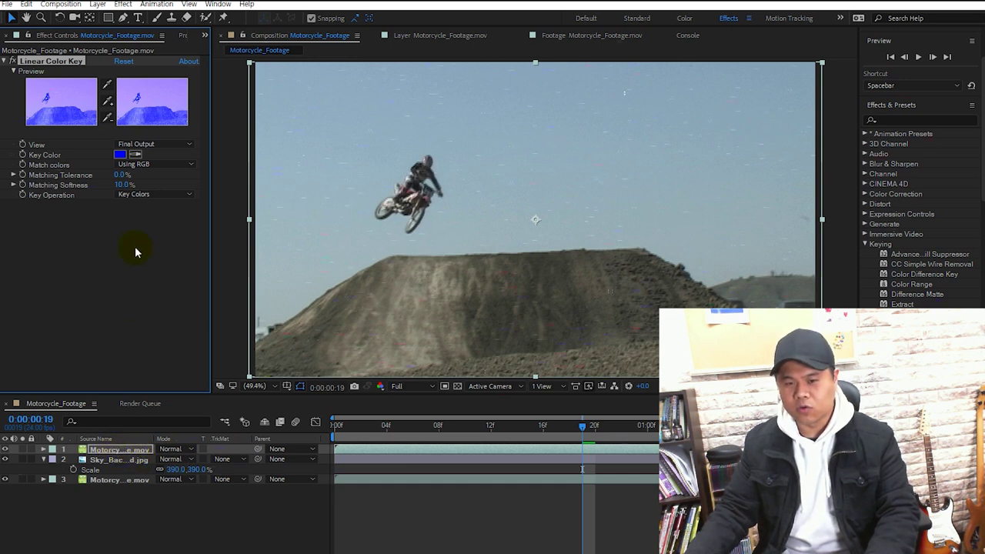
Step: Sample the sky just above the rider as the Key Color, and hide the Sky_Background.jpg and lower Motorcycle_Footage.mov layers to inspect the key
{"action": "left_click", "coordinate": [136, 154]}
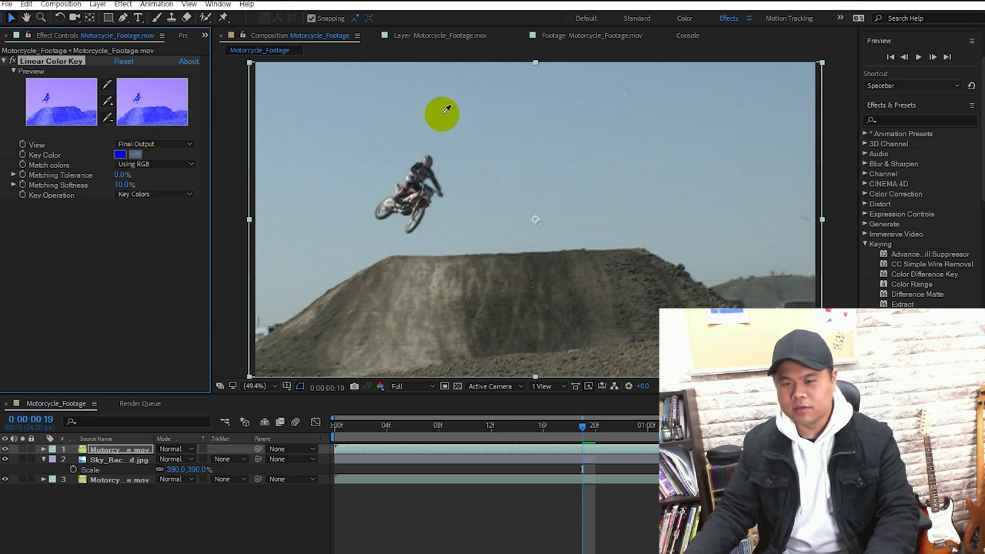
{"action": "left_click", "coordinate": [443, 113]}
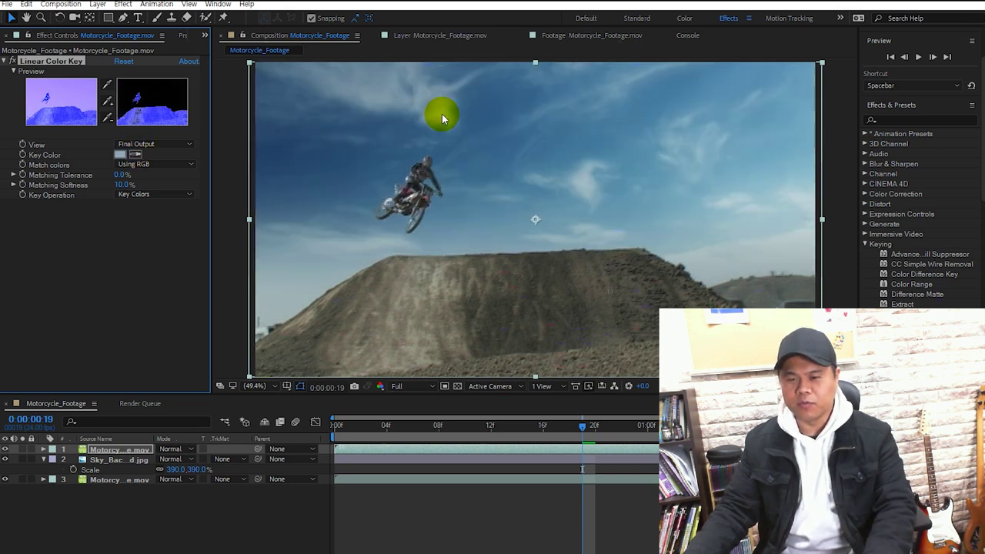
{"action": "left_click", "coordinate": [5, 459]}
{"action": "left_click", "coordinate": [5, 479]}
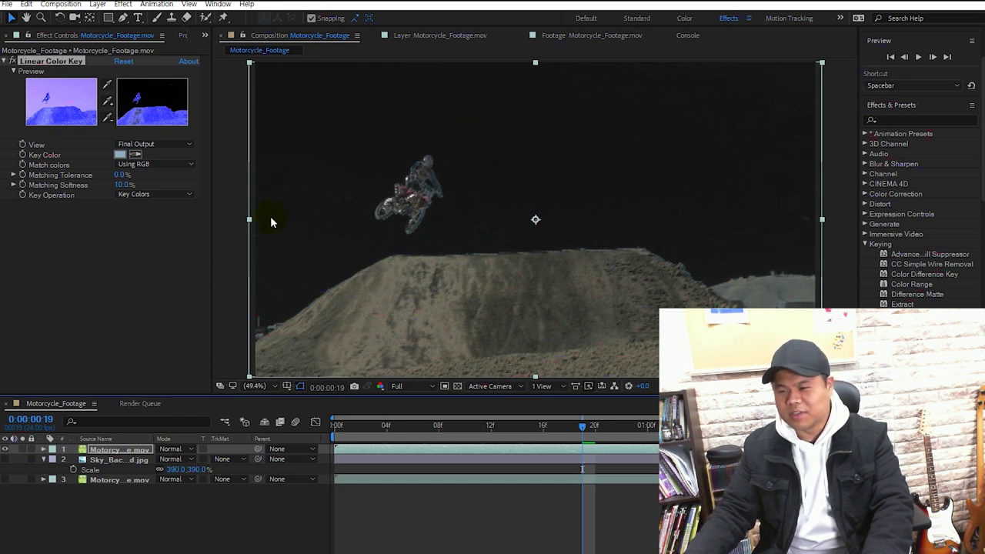
Step: Try Matching Softness values of 1%, 2% and 3% in Linear Color Key to compare the rider's edges
{"action": "left_click_drag", "start_coordinate": [117, 176], "coordinate": [91, 186]}
{"action": "left_click", "coordinate": [121, 175]}
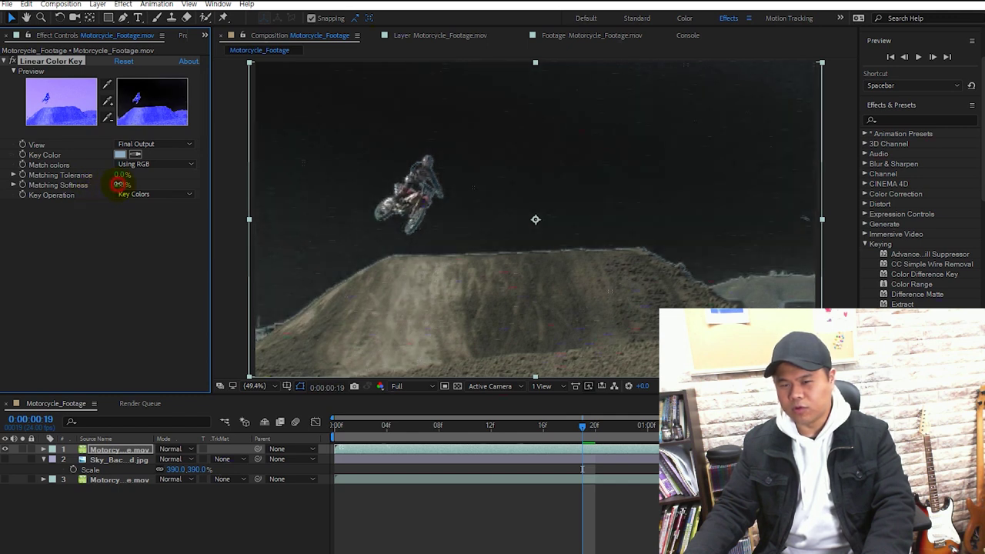
{"action": "left_click_drag", "start_coordinate": [117, 185], "coordinate": [128, 190]}
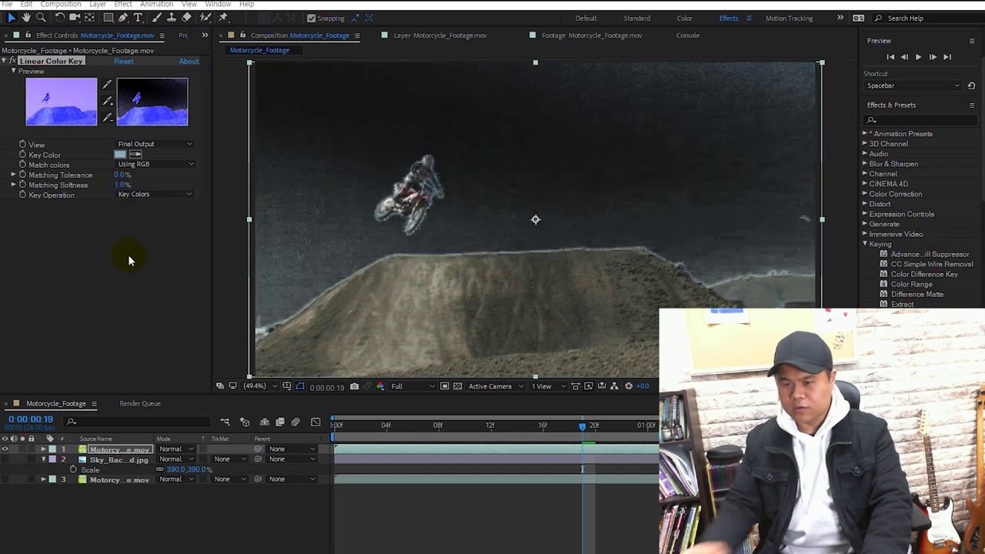
{"action": "left_click", "coordinate": [121, 185]}
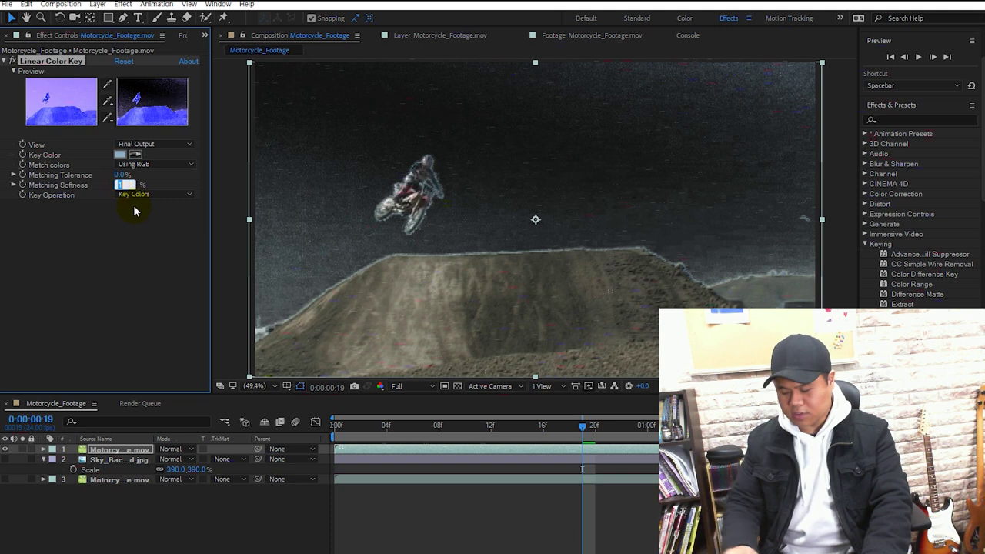
{"action": "type", "text": "2"}
{"action": "key", "text": "Return"}
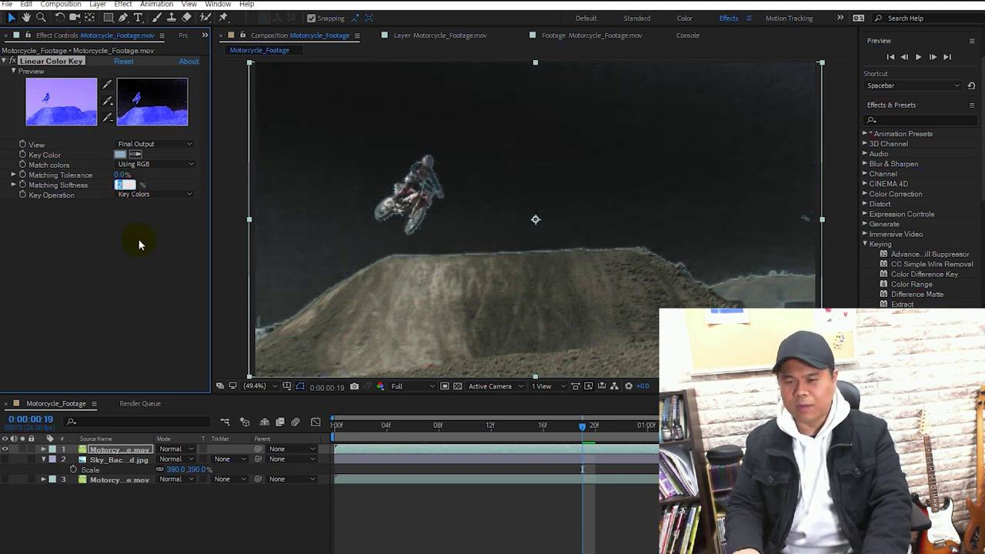
{"action": "type", "text": "3"}
{"action": "key", "text": "Return"}
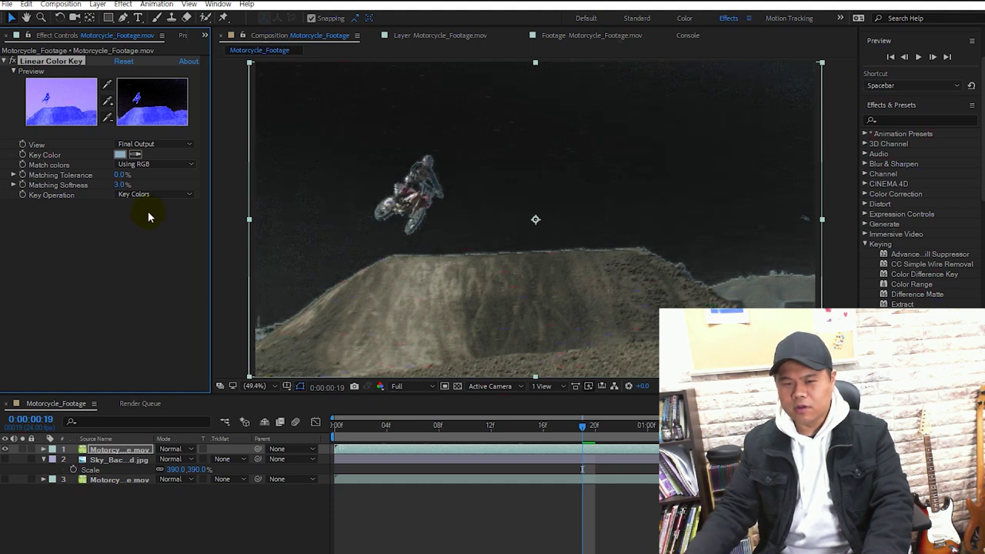
Step: Try Matching Softness at 4%, 5% and 6%, and put it back to 5% to compare the key
{"action": "left_click", "coordinate": [120, 185]}
{"action": "type", "text": "4"}
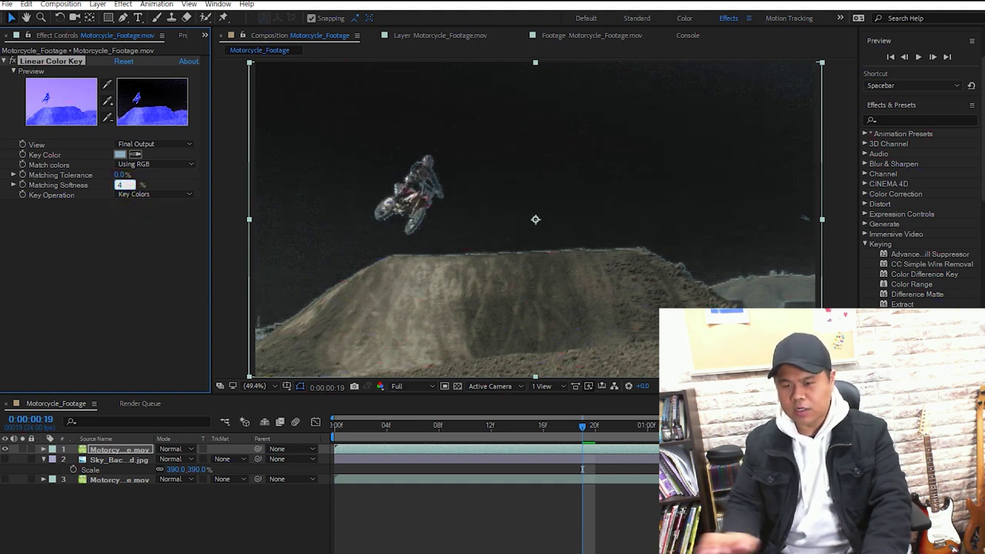
{"action": "key", "text": "Return"}
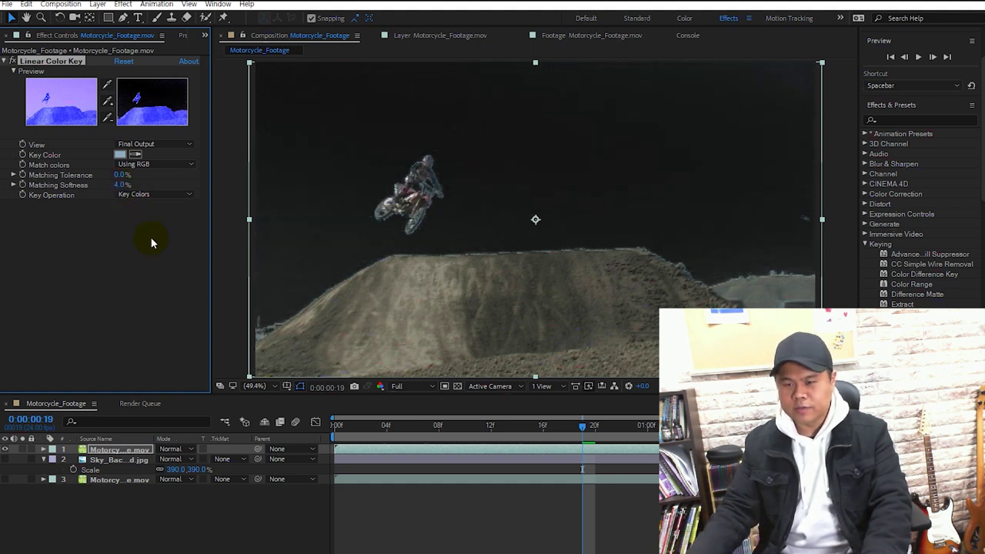
{"action": "left_click", "coordinate": [121, 186]}
{"action": "type", "text": "5"}
{"action": "key", "text": "Return"}
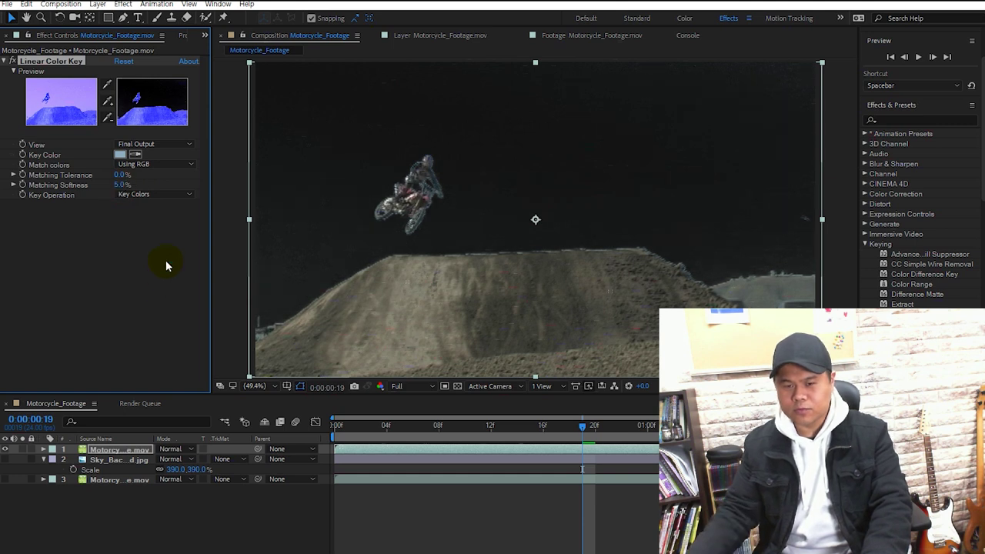
{"action": "type", "text": "6"}
{"action": "key", "text": "Return"}
{"action": "left_click", "coordinate": [121, 185]}
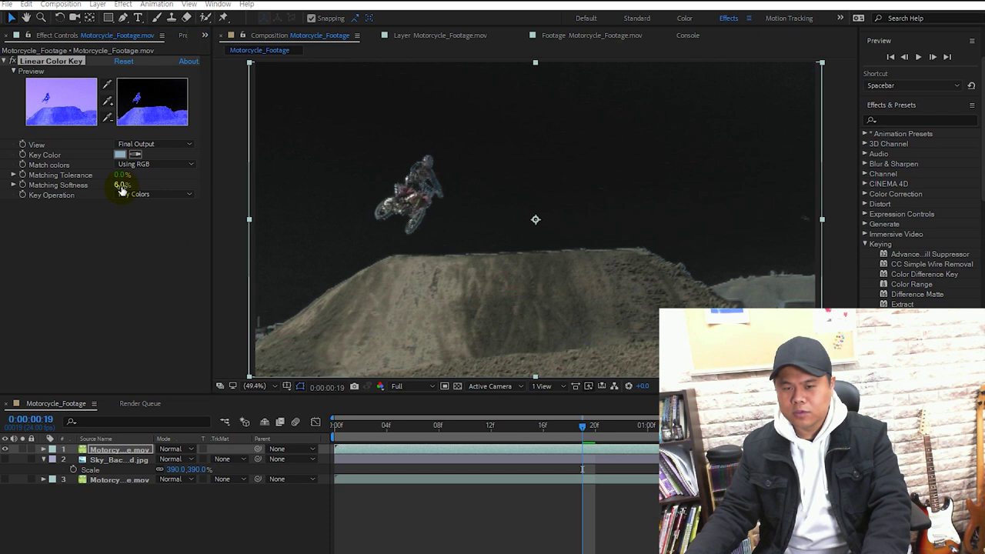
{"action": "key", "text": "Return"}
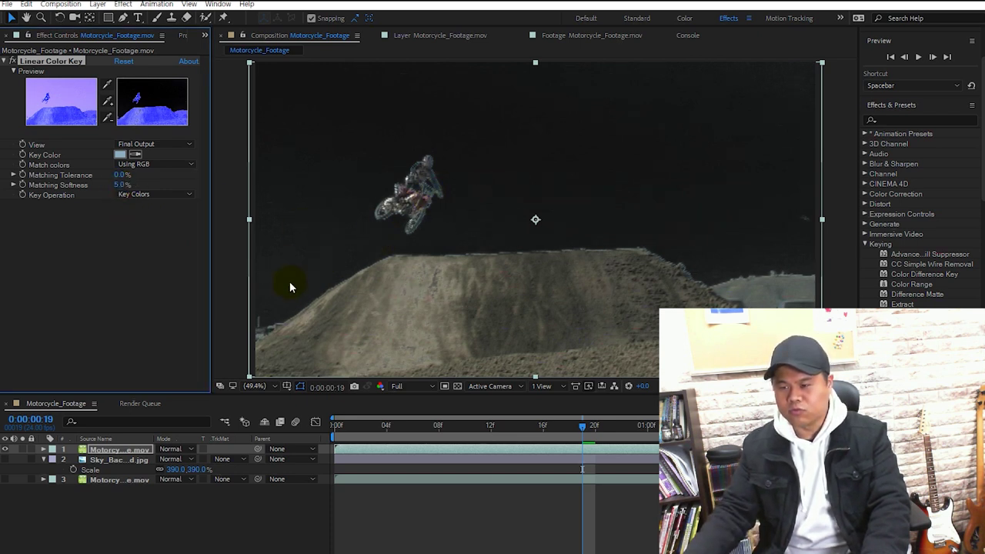
Step: Set the Matching Softness to 6% and show the Sky_Background.jpg and lower Motorcycle_Footage.mov layers again
{"action": "left_click", "coordinate": [122, 186]}
{"action": "type", "text": "6"}
{"action": "key", "text": "Return"}
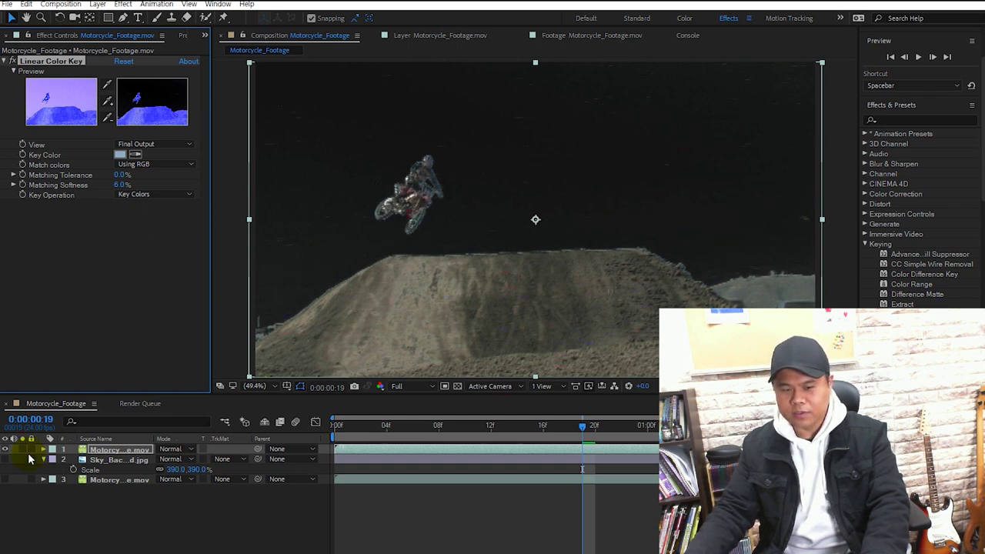
{"action": "left_click", "coordinate": [5, 460]}
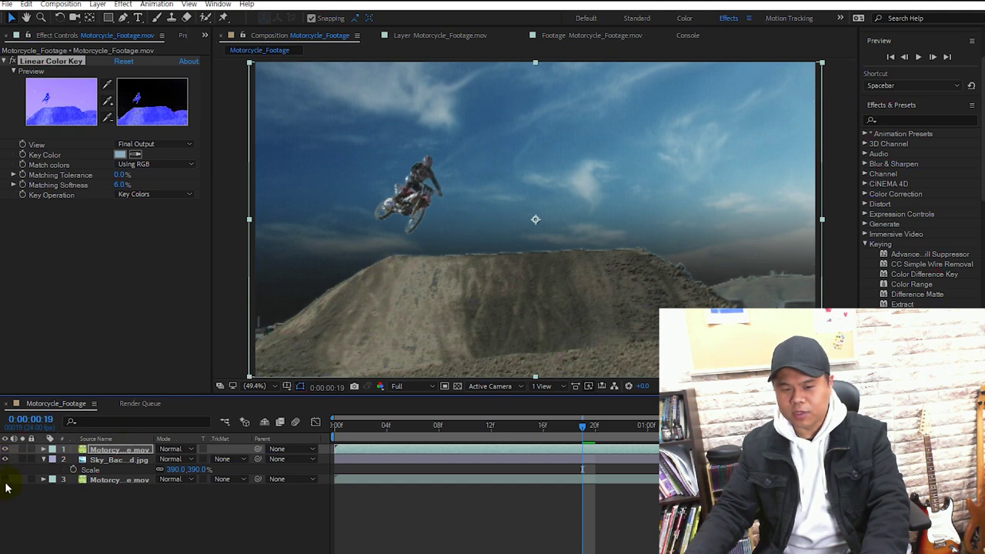
{"action": "left_click", "coordinate": [6, 479]}
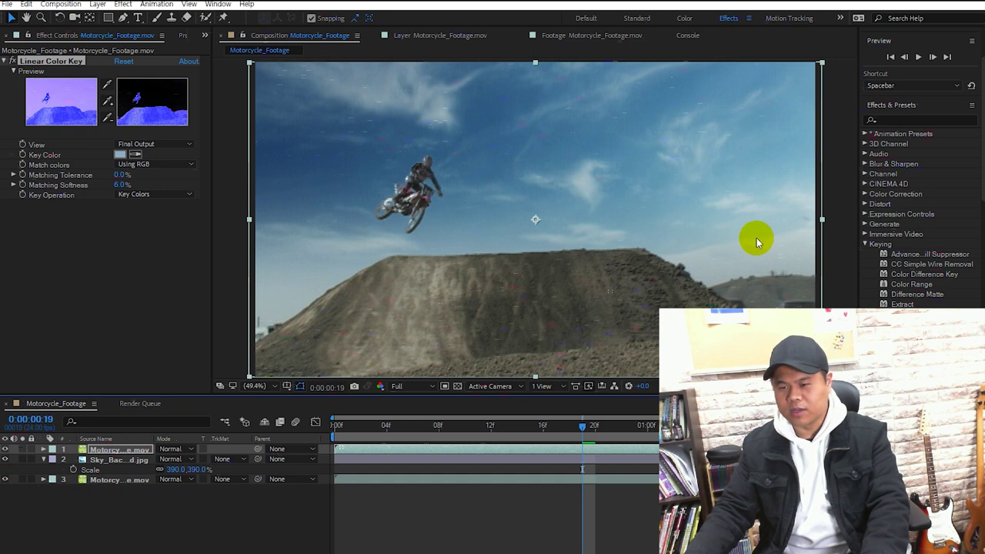
Step: Play the composition to check the keyed rider against the sky, stop at 0:00:00:17, and save the project
{"action": "left_click_drag", "start_coordinate": [394, 431], "coordinate": [660, 429]}
{"action": "key", "text": "space"}
{"action": "left_click", "coordinate": [615, 455]}
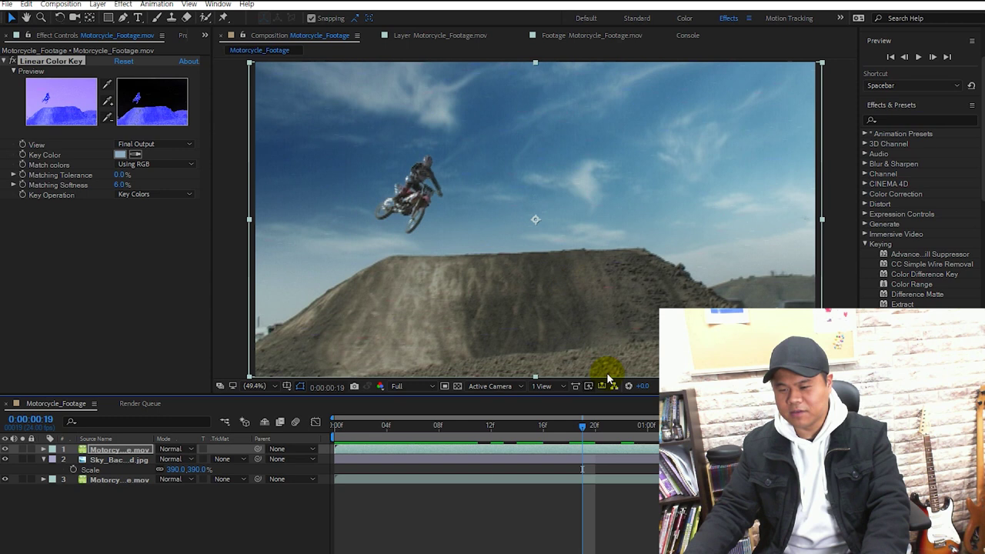
{"action": "left_click_drag", "start_coordinate": [543, 424], "coordinate": [517, 422]}
{"action": "key", "text": "space"}
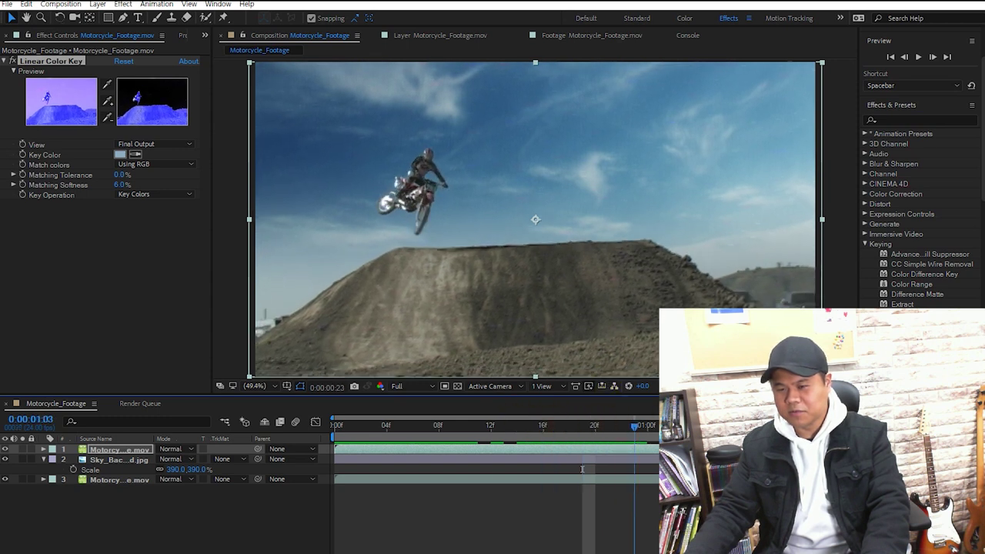
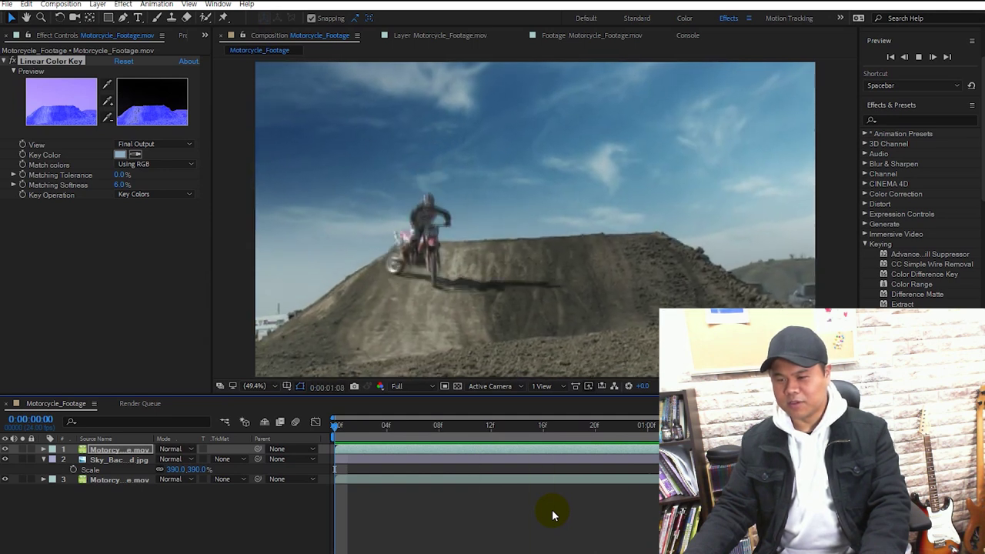
{"action": "key", "text": "space"}
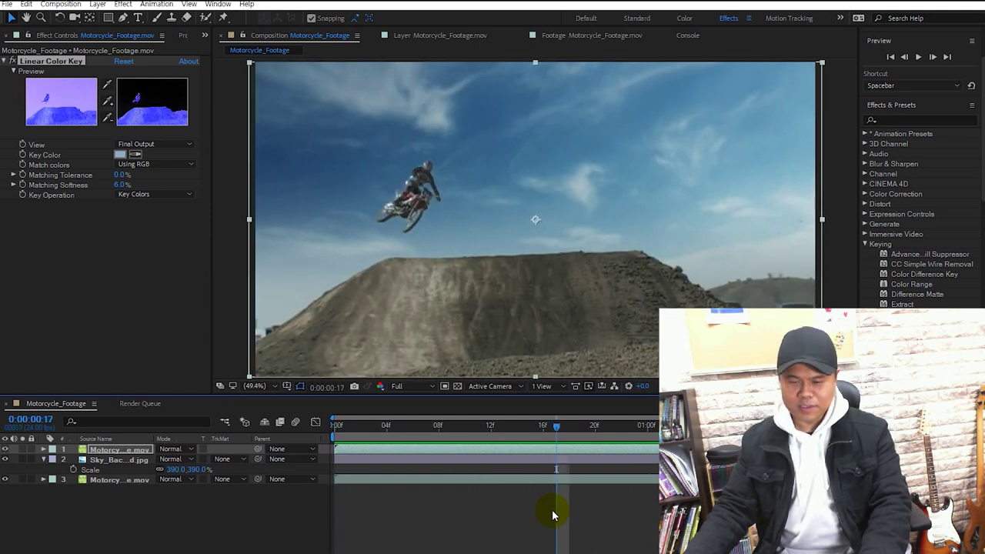
{"action": "key", "text": "ctrl+s"}
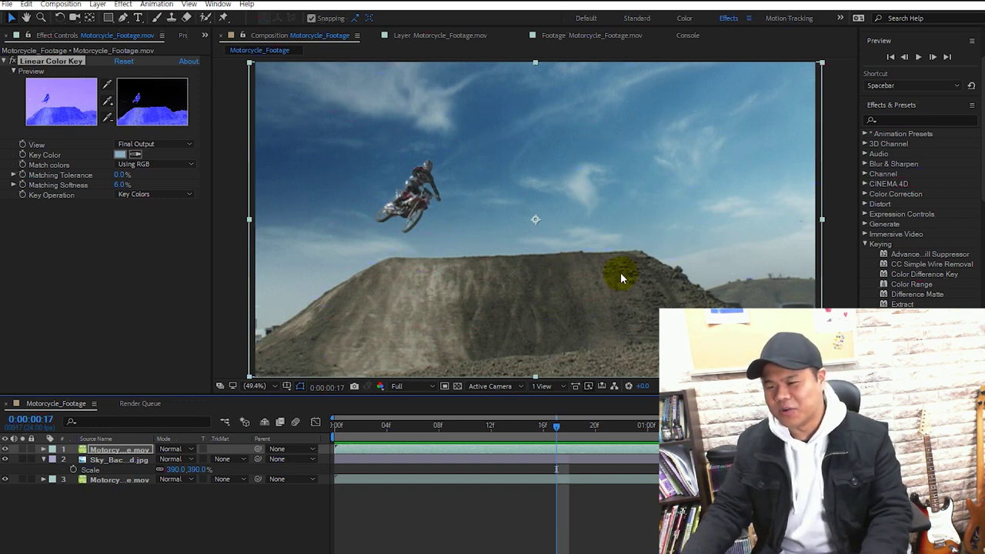
Step: Add a new adjustment layer on top of all the layers in the Motorcycle_Footage composition
{"action": "right_click", "coordinate": [100, 503]}
{"action": "mouse_move", "coordinate": [187, 374]}
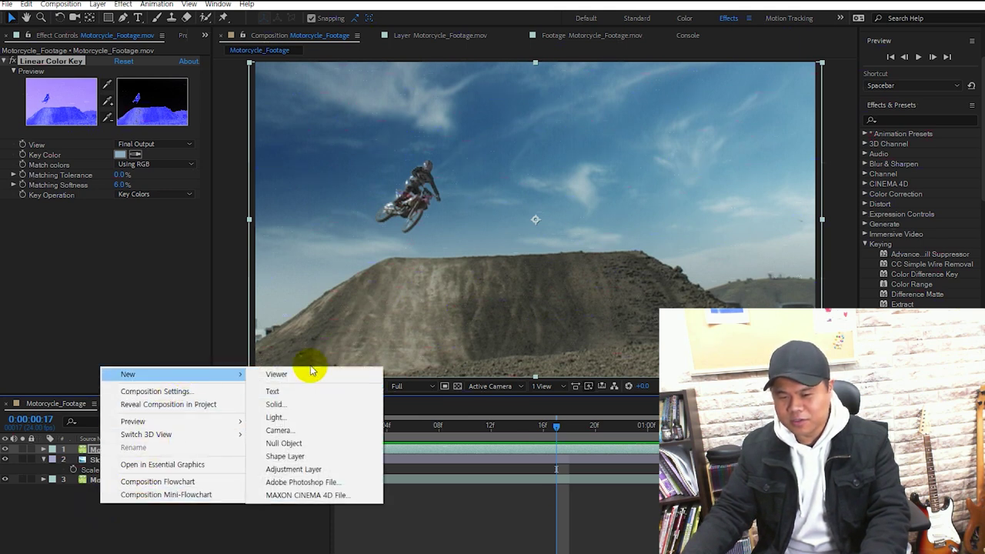
{"action": "left_click", "coordinate": [301, 471]}
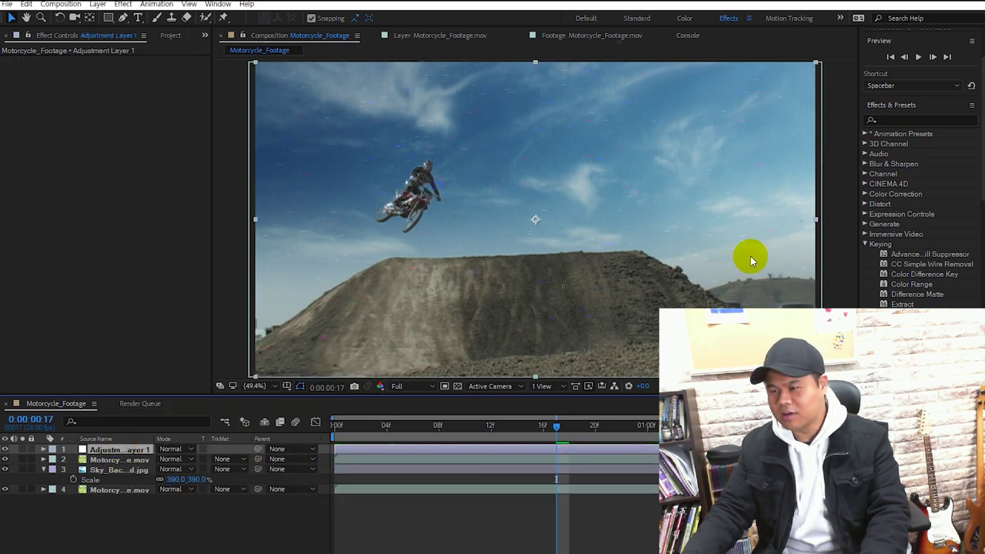
Step: Apply the Color Correction effect Curves to the adjustment layer and raise the RGB curve slightly in the highlights and midtones
{"action": "left_click", "coordinate": [865, 244]}
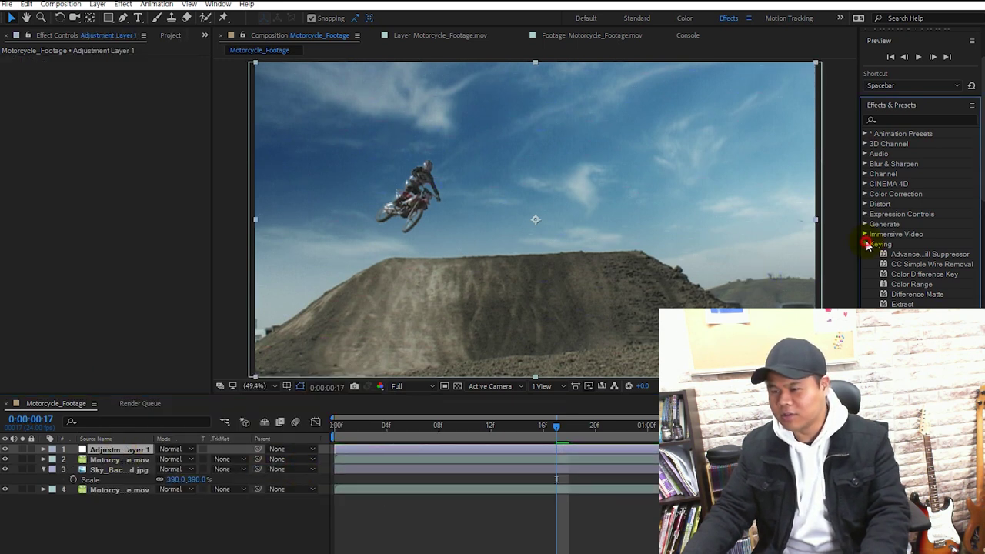
{"action": "left_click", "coordinate": [866, 195]}
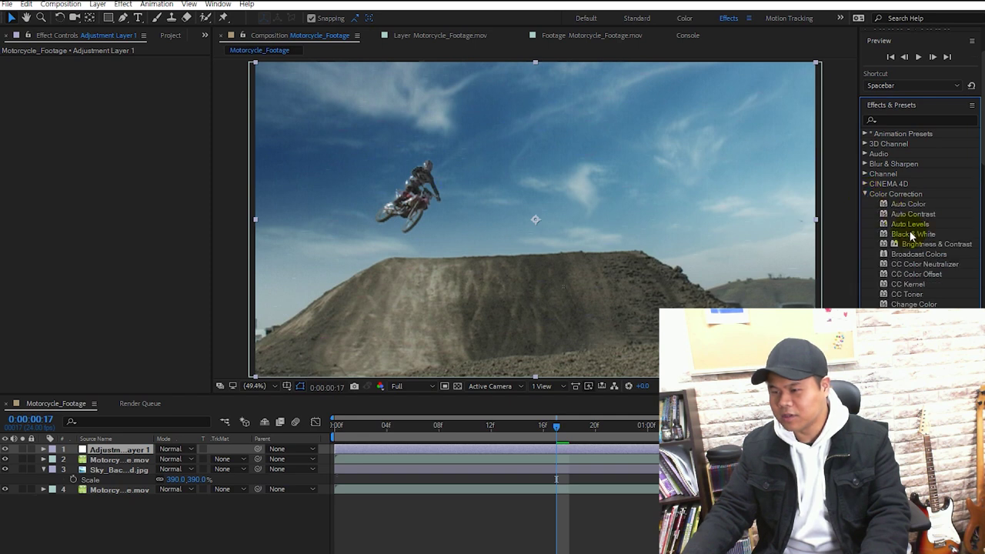
{"action": "scroll", "coordinate": [912, 236], "scroll_direction": "down", "scroll_amount": 3}
{"action": "left_click_drag", "start_coordinate": [903, 279], "coordinate": [458, 455]}
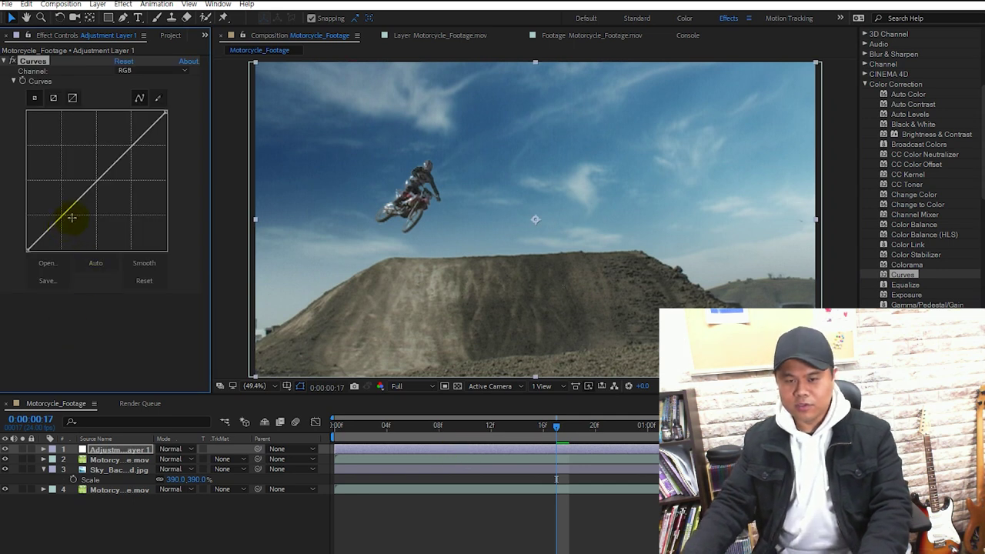
{"action": "left_click_drag", "start_coordinate": [119, 160], "coordinate": [126, 143]}
{"action": "left_click_drag", "start_coordinate": [81, 189], "coordinate": [98, 171]}
Step: Raise the shadows slightly in the Red channel of the adjustment layer's Curves effect, keeping the midtones near the diagonal
{"action": "left_click", "coordinate": [144, 71]}
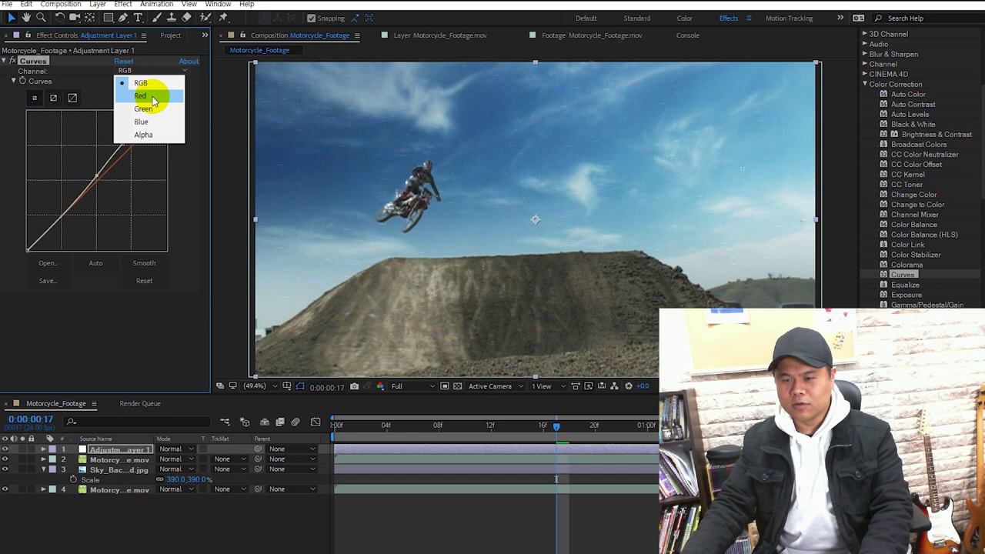
{"action": "left_click", "coordinate": [153, 96]}
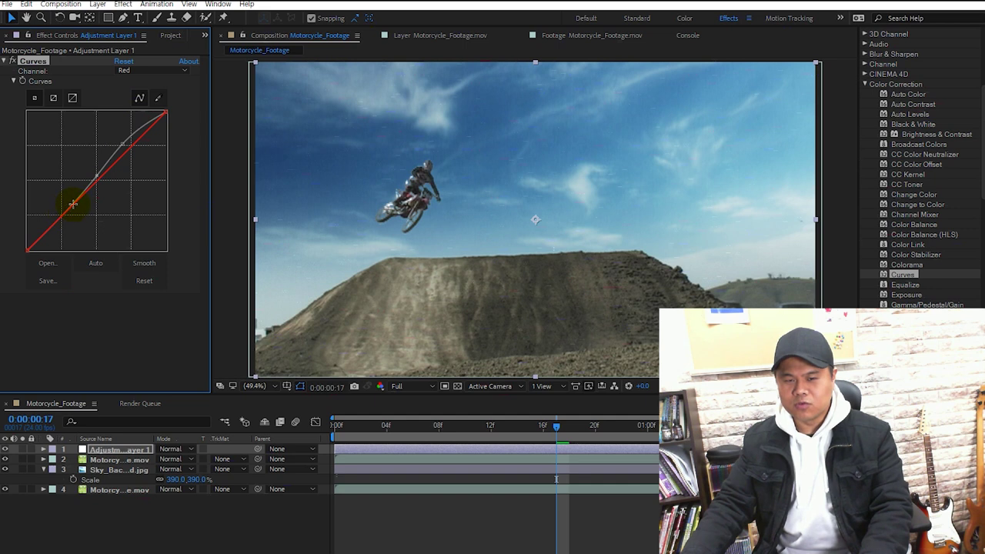
{"action": "left_click_drag", "start_coordinate": [74, 201], "coordinate": [95, 179]}
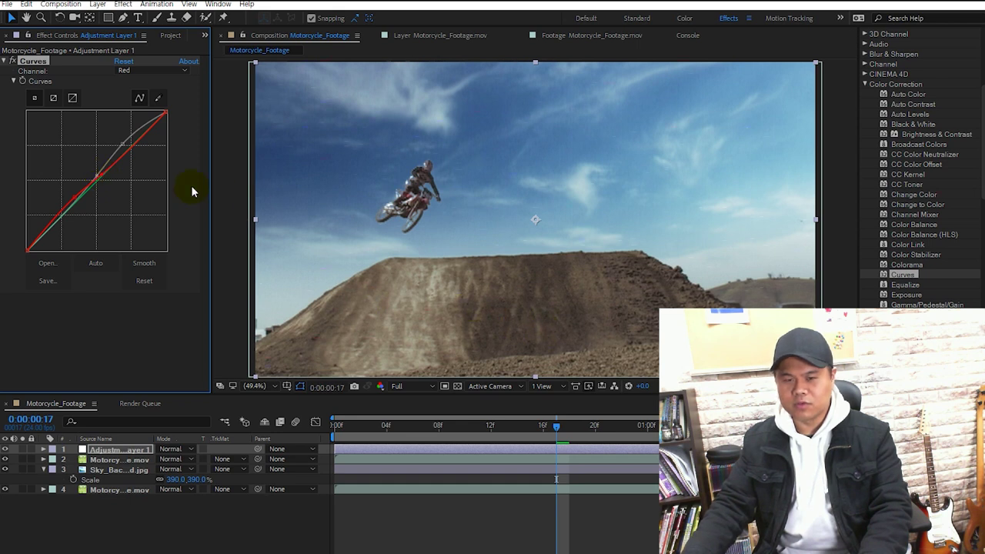
Step: Lower the Blue channel of the Curves effect slightly through the midtones and shadows to warm the image
{"action": "left_click", "coordinate": [165, 70]}
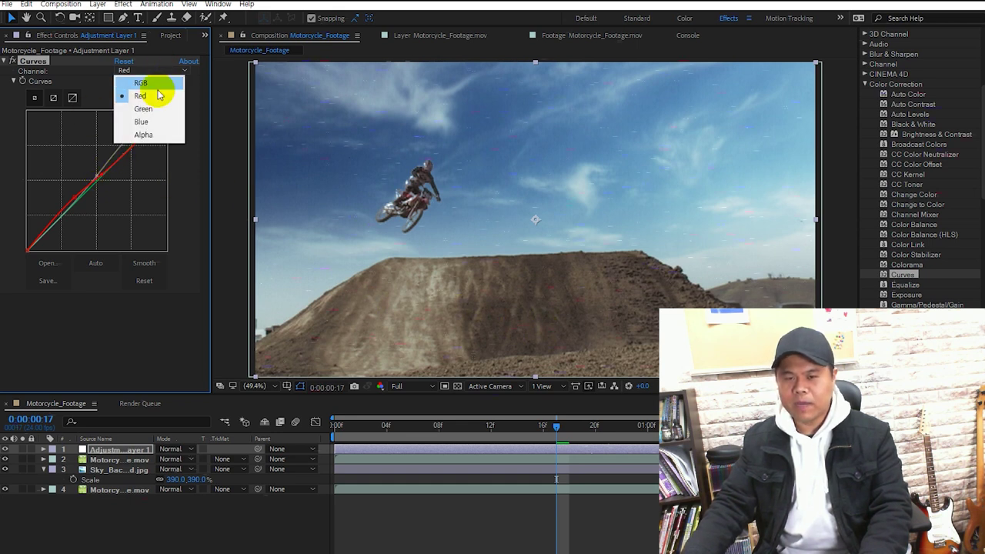
{"action": "left_click", "coordinate": [143, 121]}
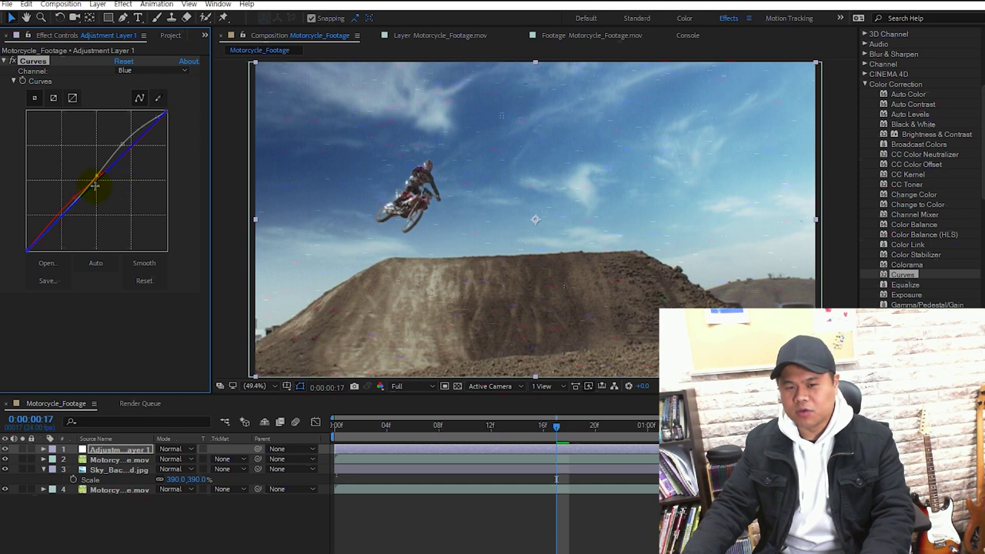
{"action": "left_click_drag", "start_coordinate": [94, 185], "coordinate": [101, 191]}
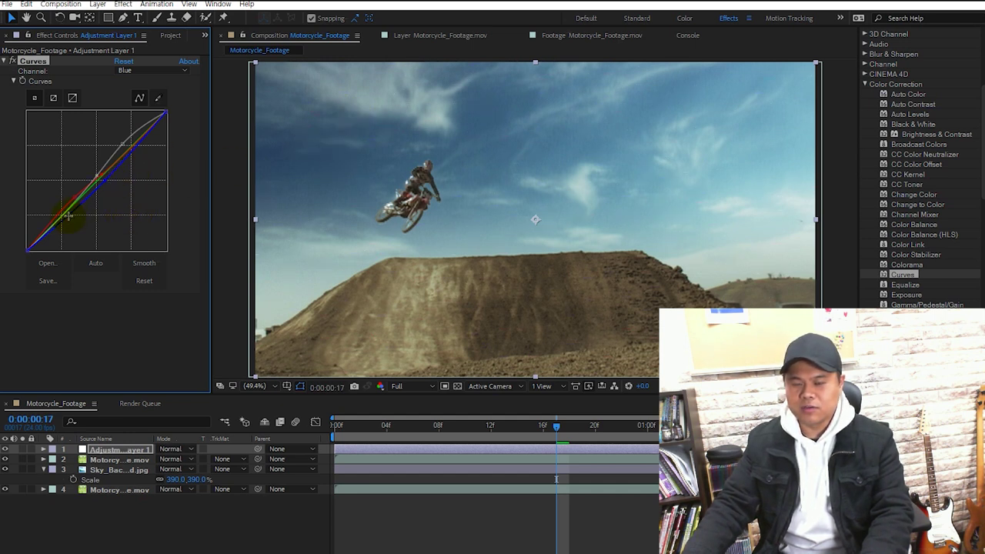
{"action": "left_click_drag", "start_coordinate": [71, 227], "coordinate": [66, 230]}
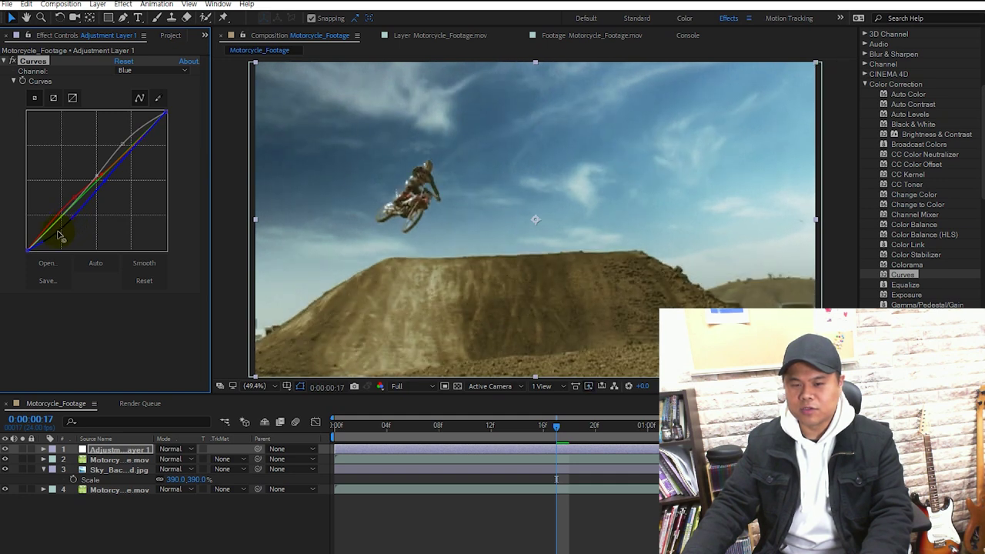
{"action": "left_click_drag", "start_coordinate": [59, 234], "coordinate": [300, 193]}
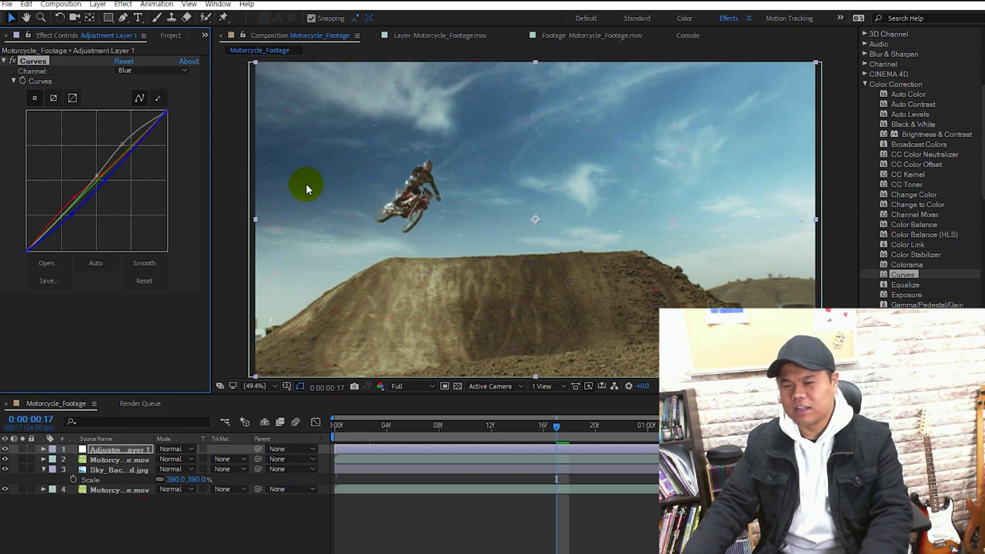
Step: Shift all Position keyframes of Sky_Background.jpg together, moving the sky left and slightly down to about 790, 290 at 0:00:00:17
{"action": "left_click", "coordinate": [104, 469]}
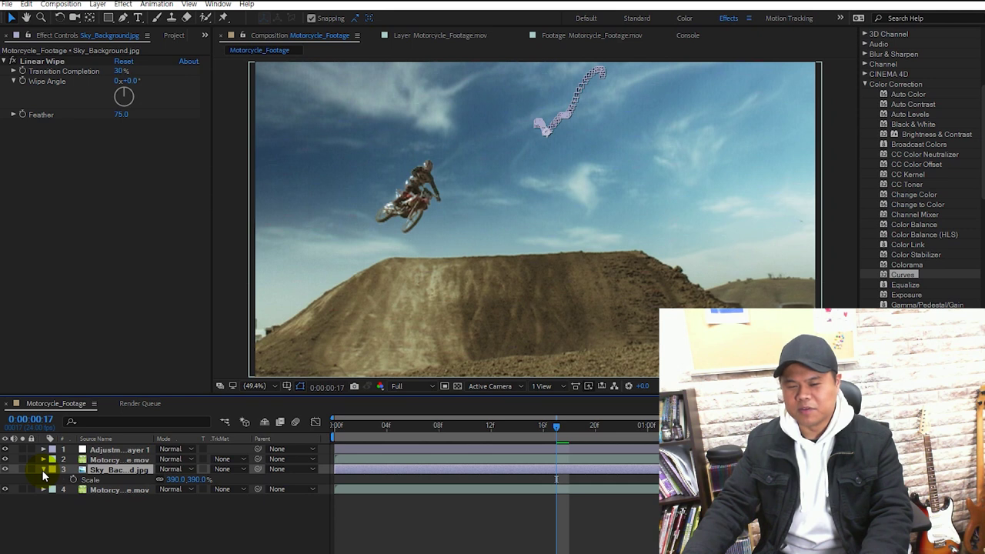
{"action": "key", "text": "p"}
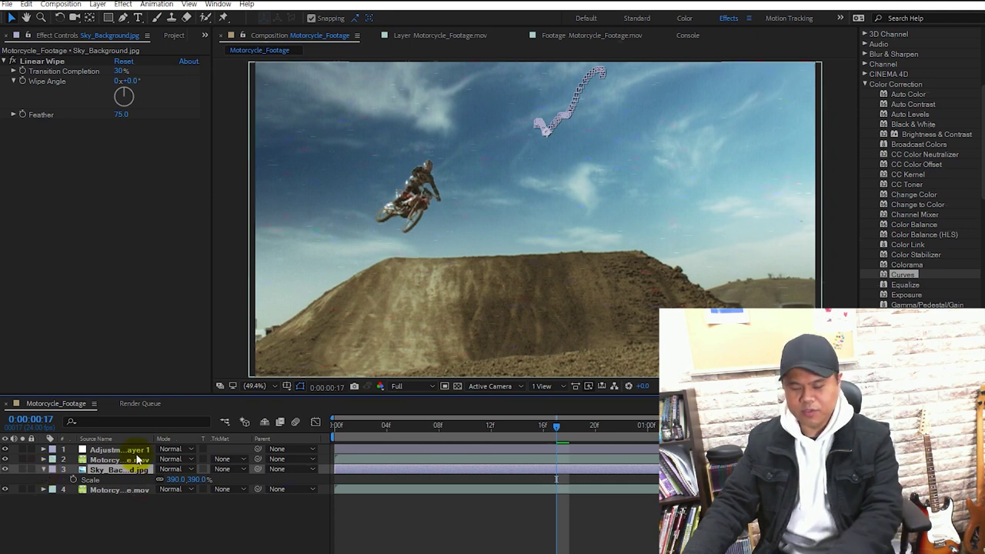
{"action": "left_click", "coordinate": [106, 480]}
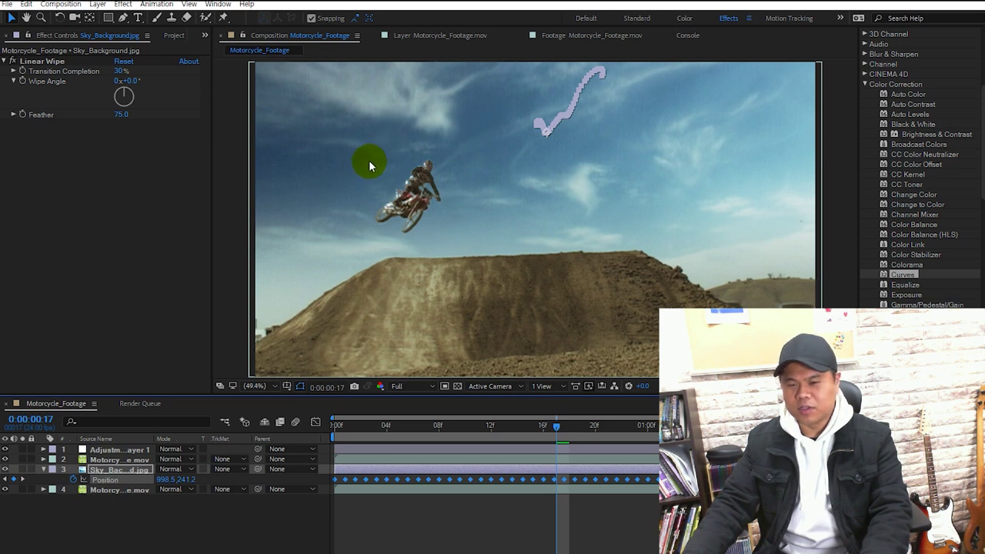
{"action": "mouse_move", "coordinate": [373, 157]}
{"action": "left_mouse_down"}
{"action": "mouse_move", "coordinate": [341, 156]}
{"action": "mouse_move", "coordinate": [348, 138]}
{"action": "mouse_move", "coordinate": [275, 148]}
{"action": "mouse_move", "coordinate": [431, 127]}
{"action": "mouse_move", "coordinate": [567, 139]}
{"action": "mouse_move", "coordinate": [467, 125]}
{"action": "mouse_move", "coordinate": [352, 138]}
{"action": "mouse_move", "coordinate": [338, 121]}
{"action": "mouse_move", "coordinate": [332, 159]}
{"action": "mouse_move", "coordinate": [313, 176]}
{"action": "left_mouse_up"}
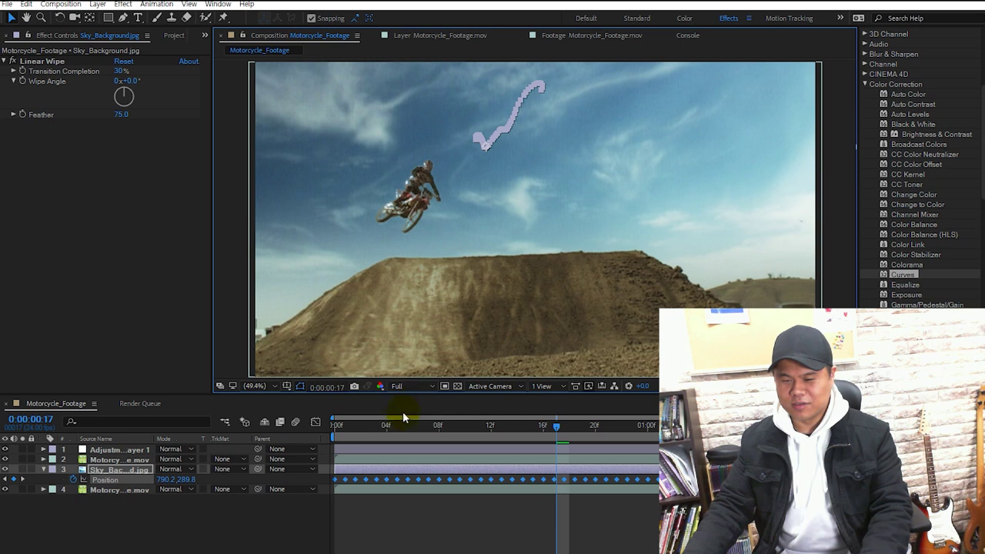
Step: Play the composition from the start to check the moved sky and grade, stopping at 0:00:01:18
{"action": "left_click", "coordinate": [338, 424]}
{"action": "key", "text": "space"}
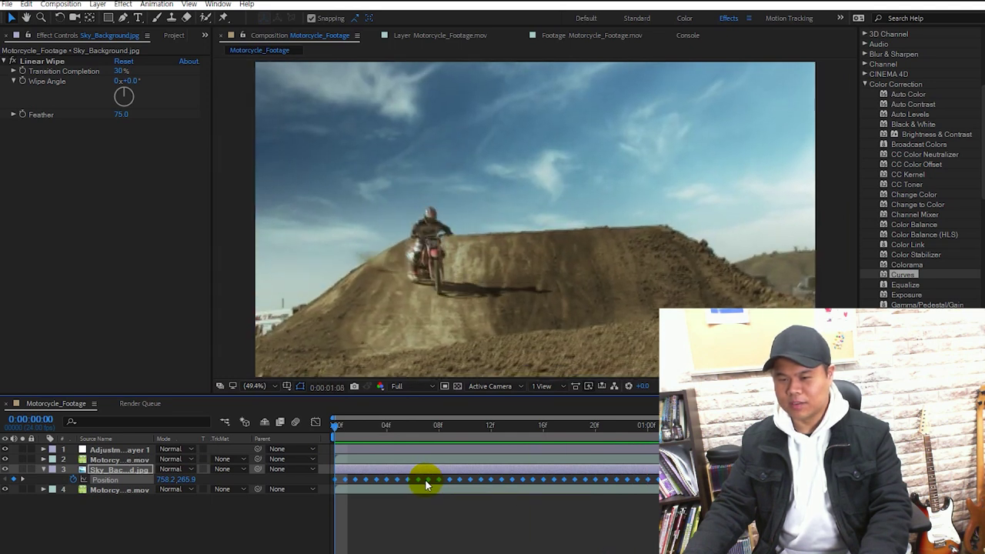
{"action": "left_click", "coordinate": [425, 479]}
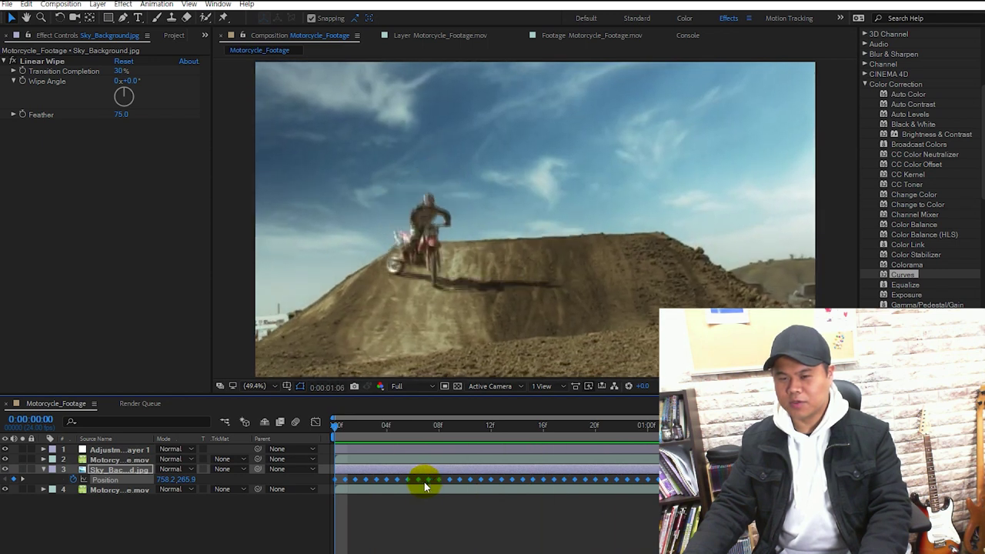
{"action": "key", "text": "space"}
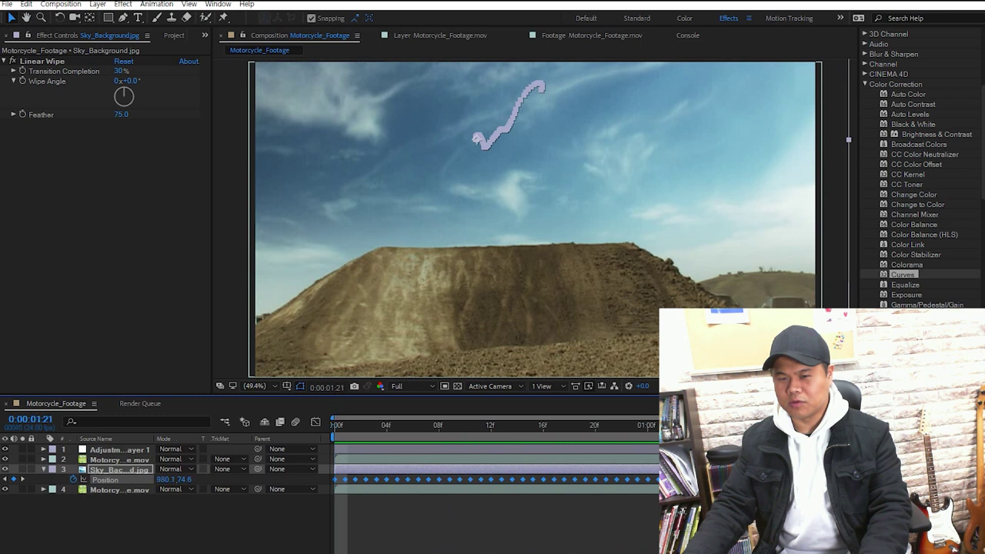
{"action": "key", "text": "space"}
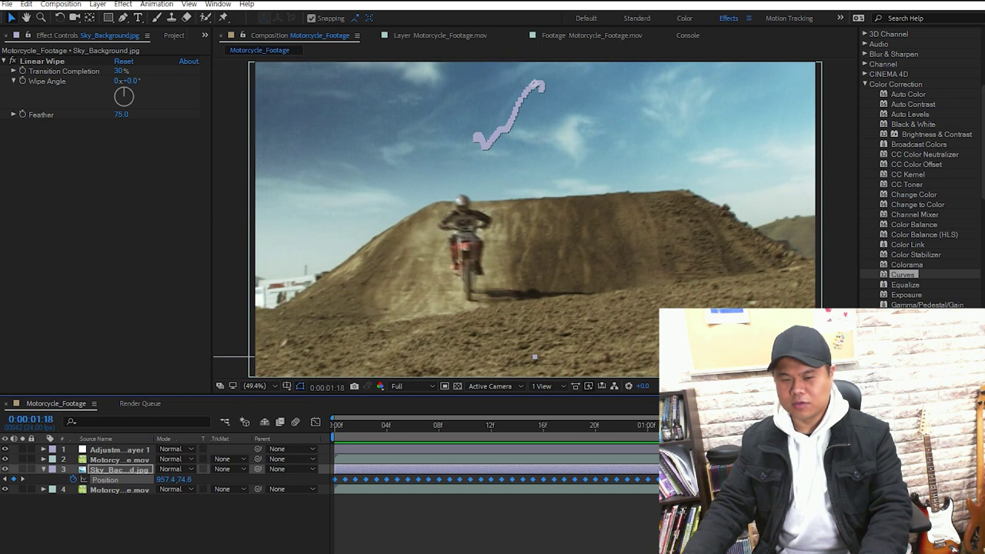
Step: Go to 0:00:01:20 and isolate the keyed upper Motorcycle_Footage.mov layer by hiding Sky_Background.jpg and the lower footage layer
{"action": "left_click", "coordinate": [137, 460]}
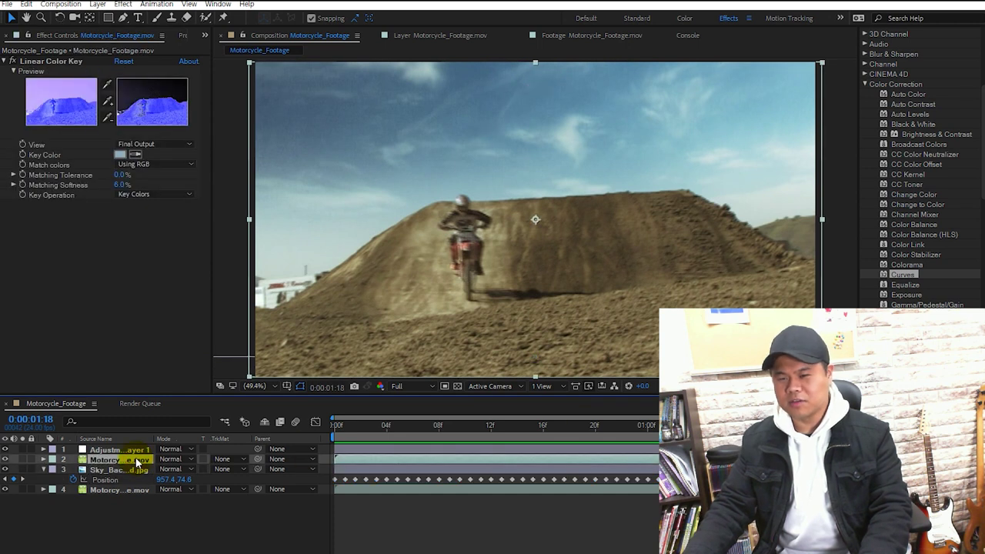
{"action": "key", "text": "Page_Down"}
{"action": "key", "text": "Page_Down"}
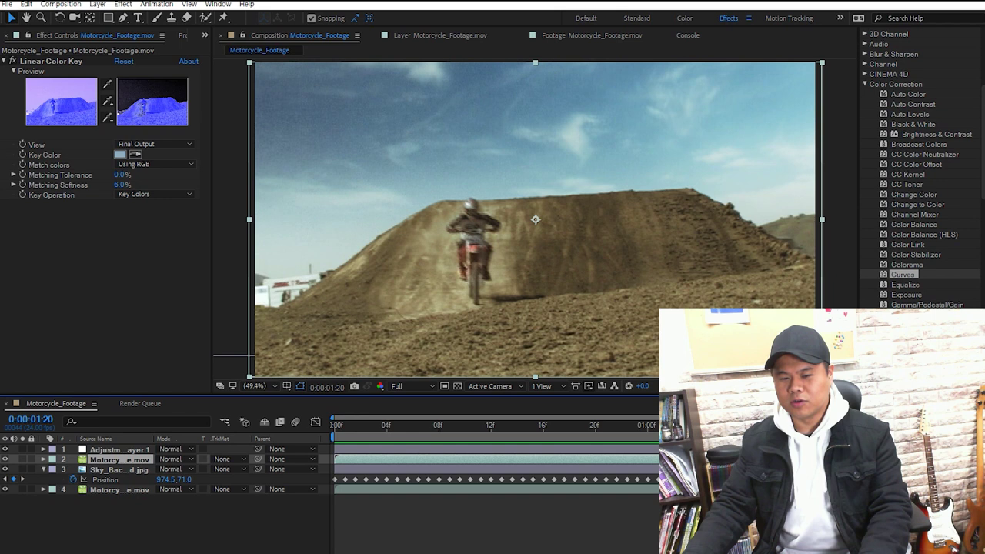
{"action": "left_click", "coordinate": [5, 469]}
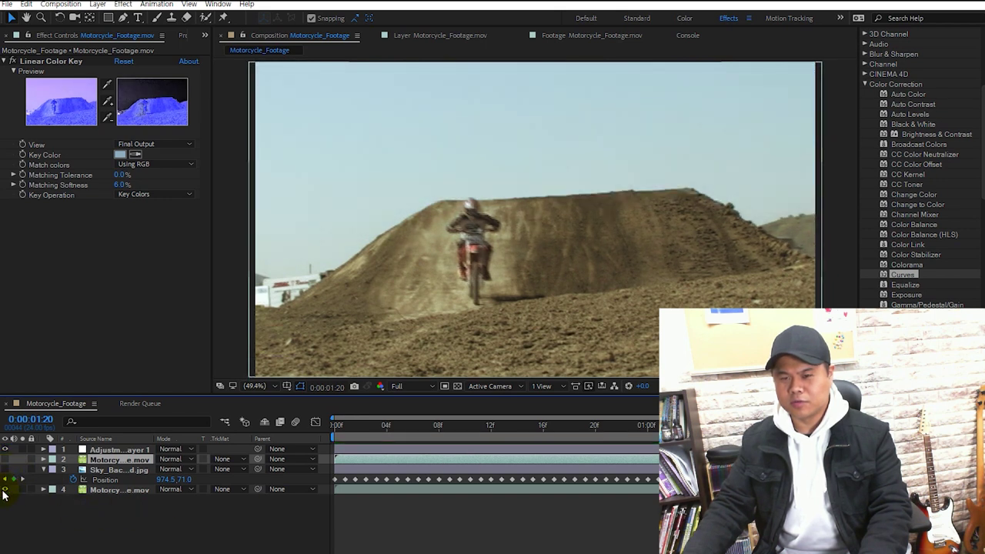
{"action": "left_click", "coordinate": [5, 489]}
{"action": "left_click", "coordinate": [5, 459]}
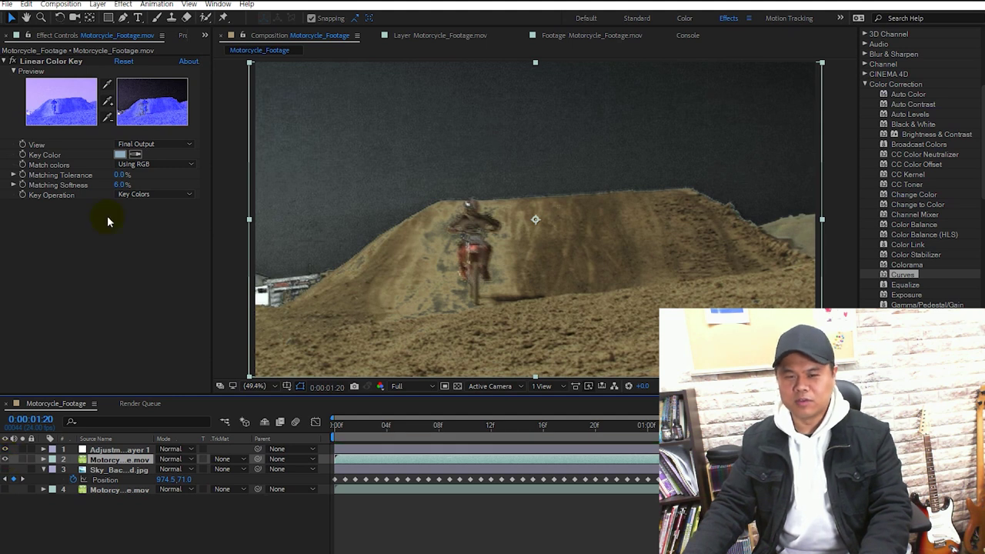
Step: Try increasingly higher Matching Softness values on the Linear Color Key, ending at 10%
{"action": "left_click", "coordinate": [122, 186]}
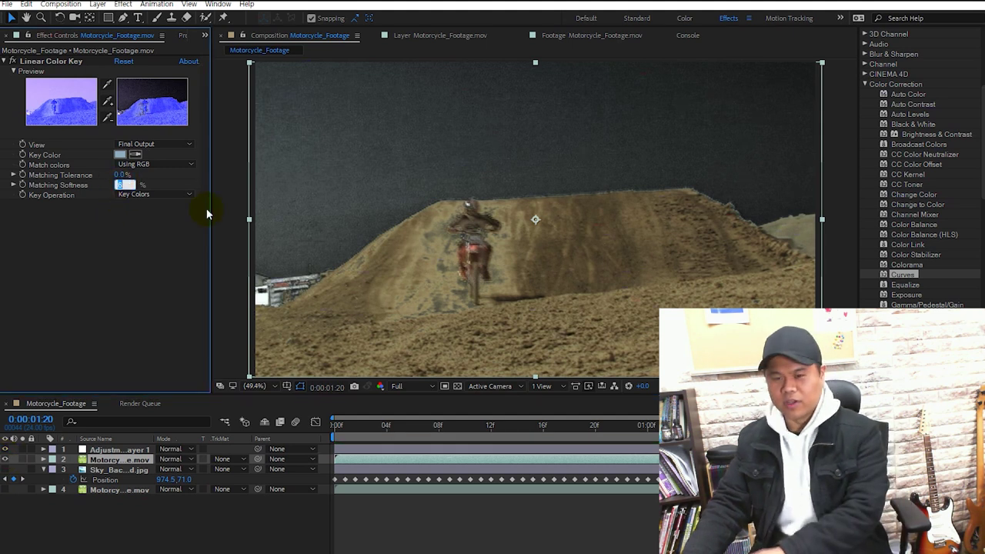
{"action": "type", "text": "7"}
{"action": "key", "text": "Return"}
{"action": "left_click", "coordinate": [121, 186]}
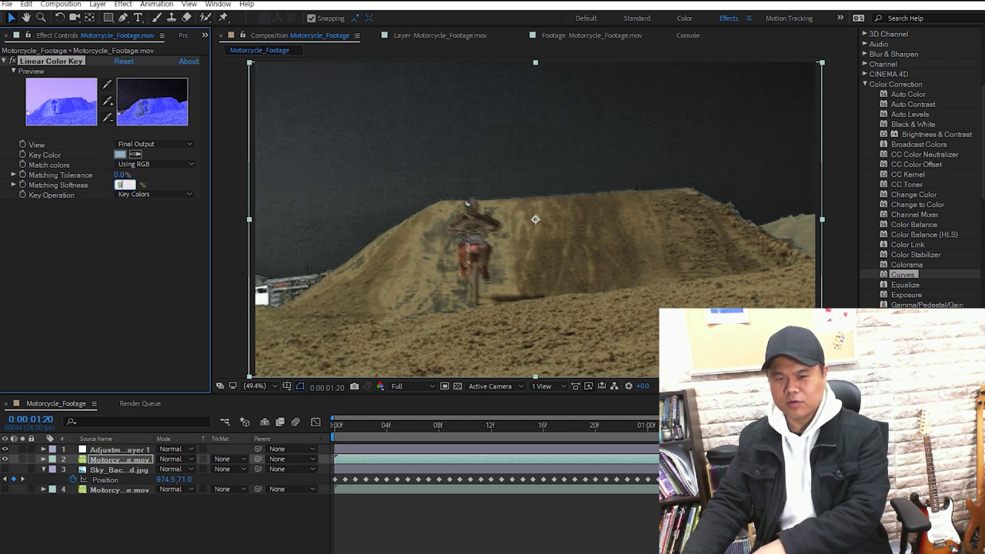
{"action": "type", "text": "8"}
{"action": "key", "text": "Return"}
{"action": "left_click", "coordinate": [121, 185]}
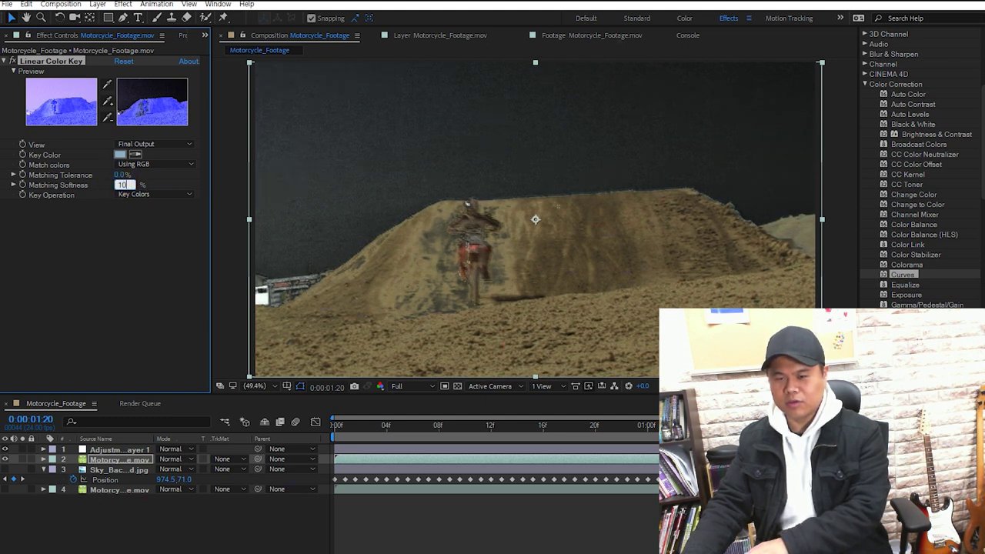
{"action": "type", "text": "10"}
{"action": "key", "text": "Return"}
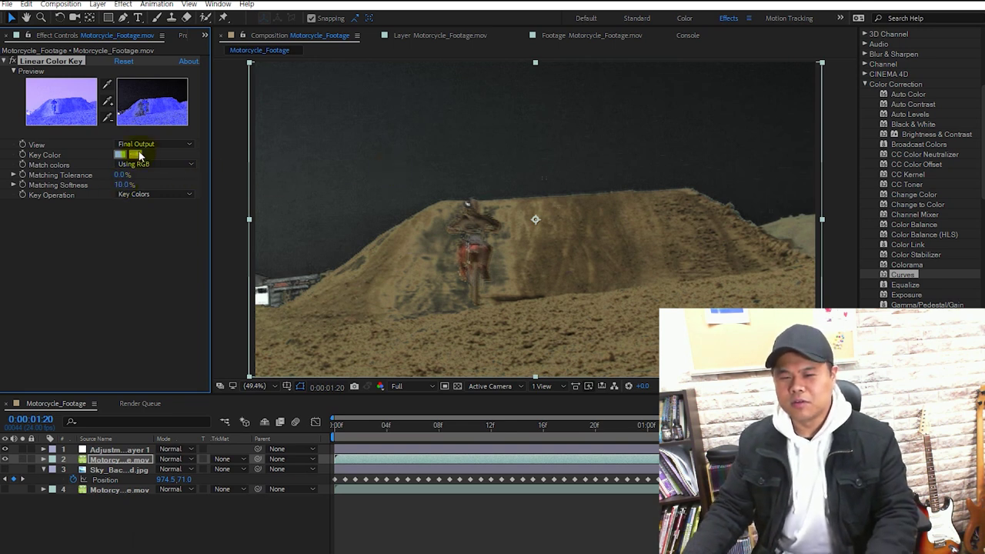
Step: Try sampling the Linear Color Key's Key Color from the keyed sky beside the dirt ramp
{"action": "left_click", "coordinate": [137, 150]}
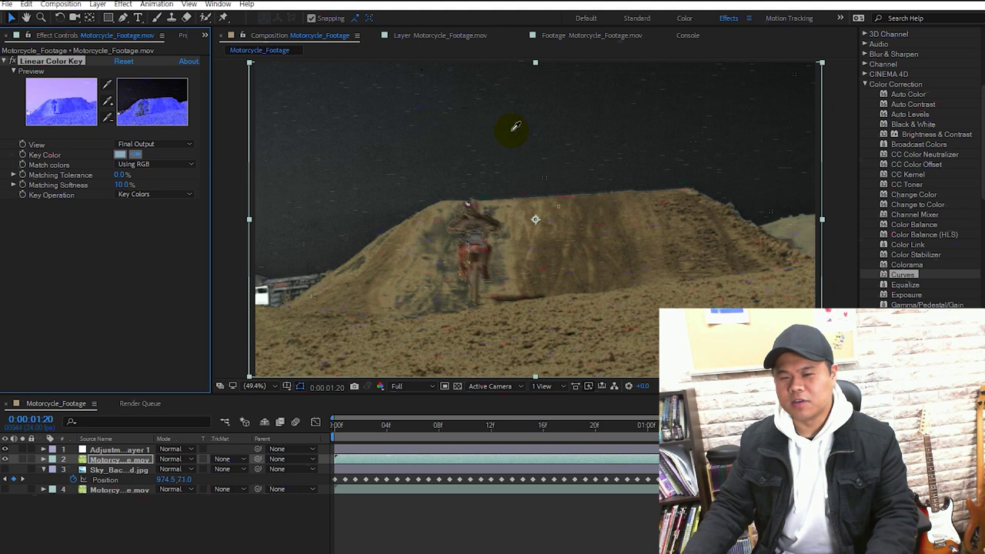
{"action": "left_click", "coordinate": [351, 150]}
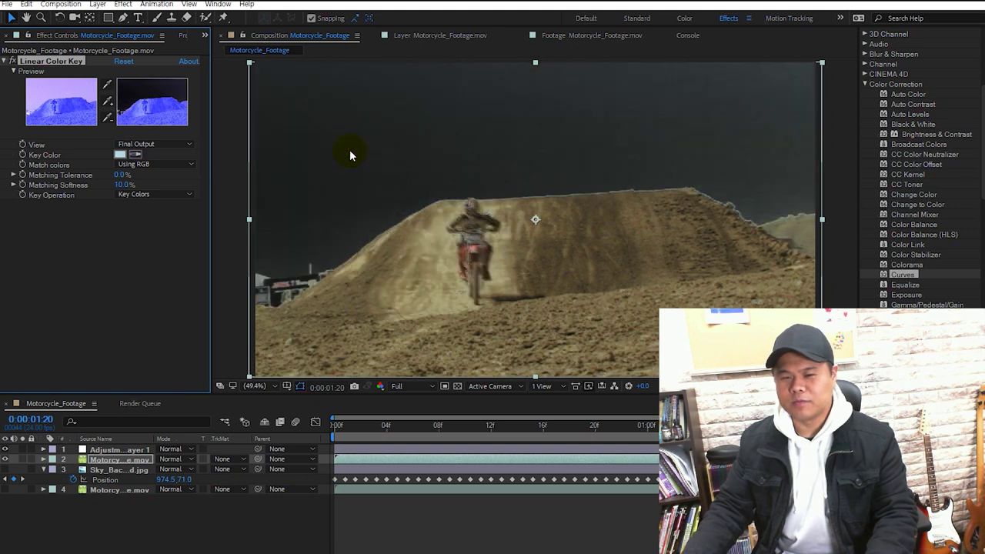
{"action": "left_click", "coordinate": [137, 155]}
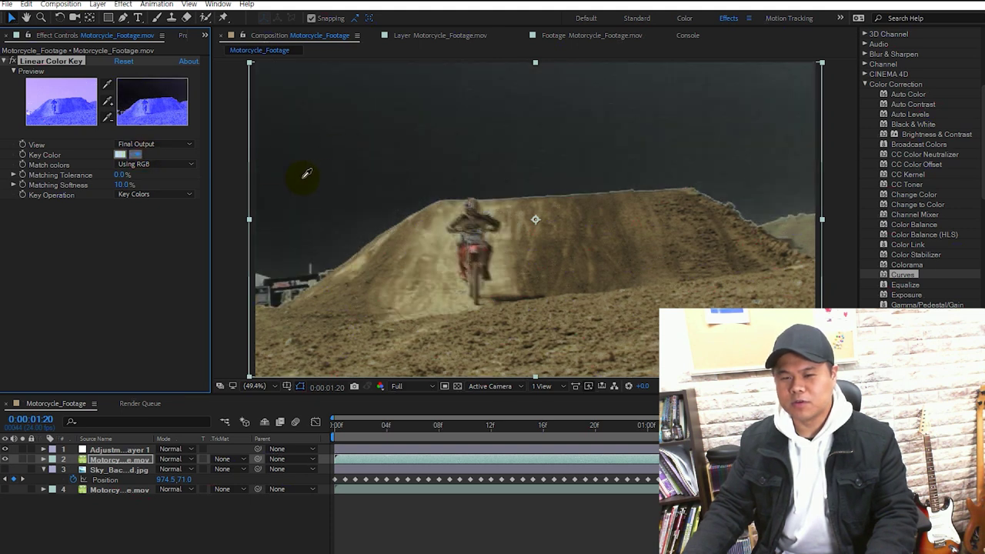
{"action": "left_click", "coordinate": [305, 174]}
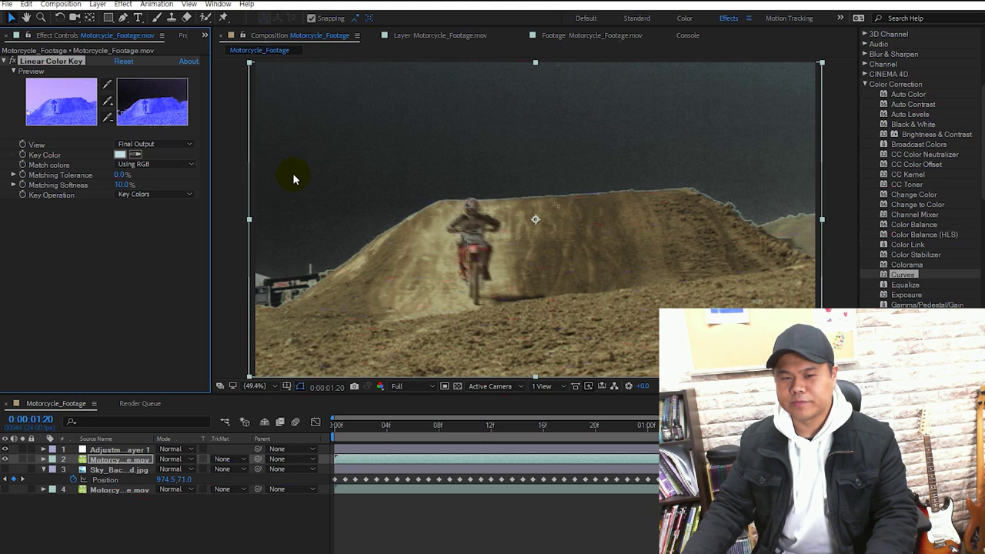
Step: Switch the Linear Color Key view to Source Only, sample the Key Color from the original sky above the ramp's slope, and return to Final Output
{"action": "left_click", "coordinate": [158, 144]}
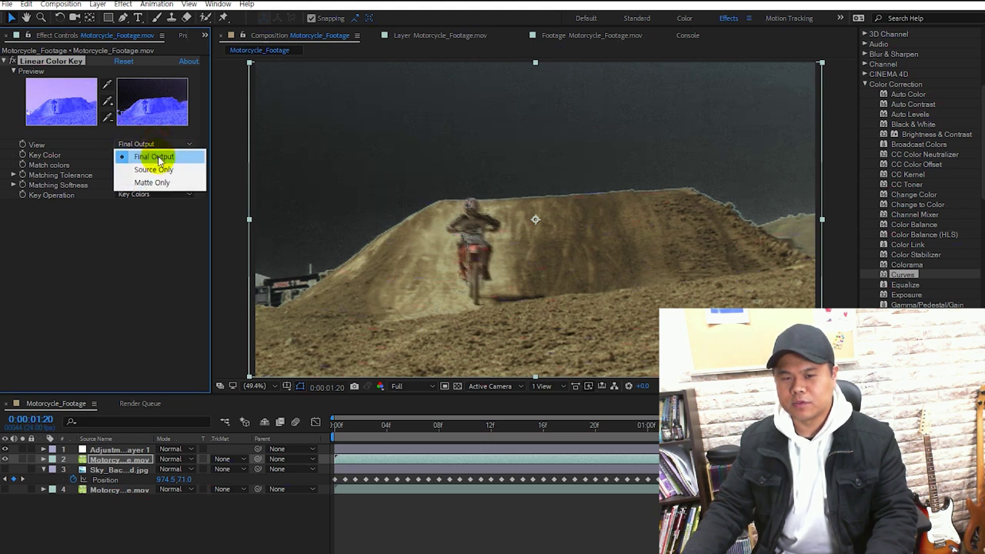
{"action": "left_click", "coordinate": [154, 169]}
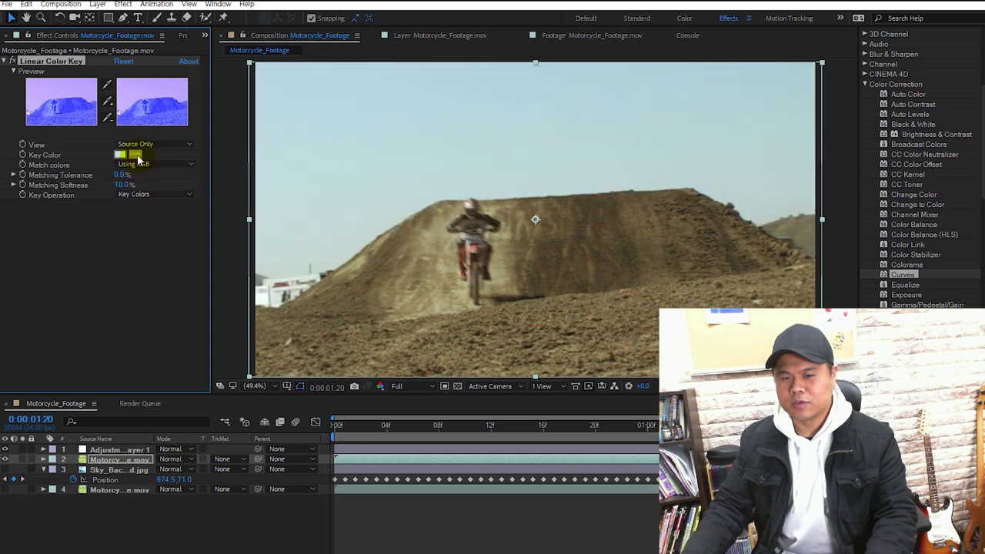
{"action": "left_click", "coordinate": [137, 153]}
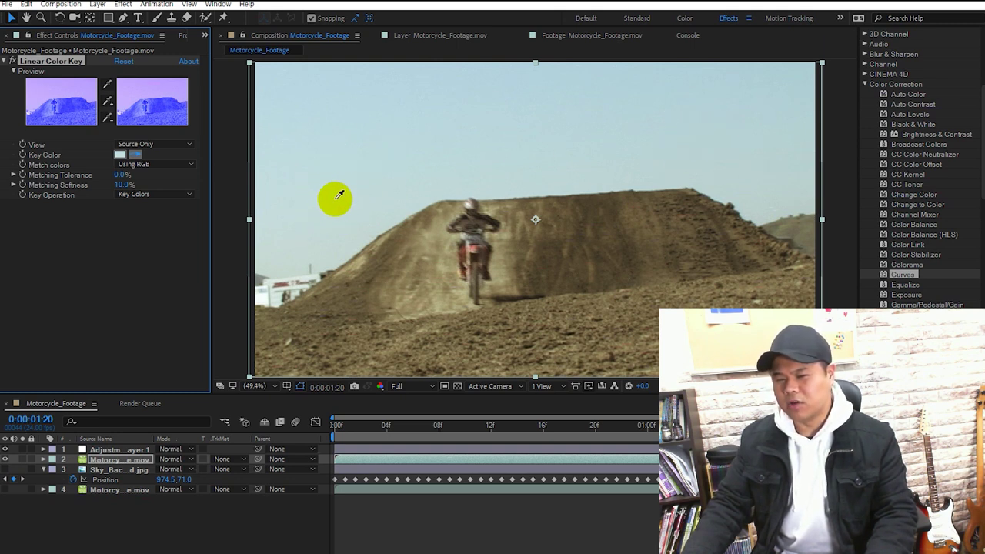
{"action": "left_click", "coordinate": [330, 185]}
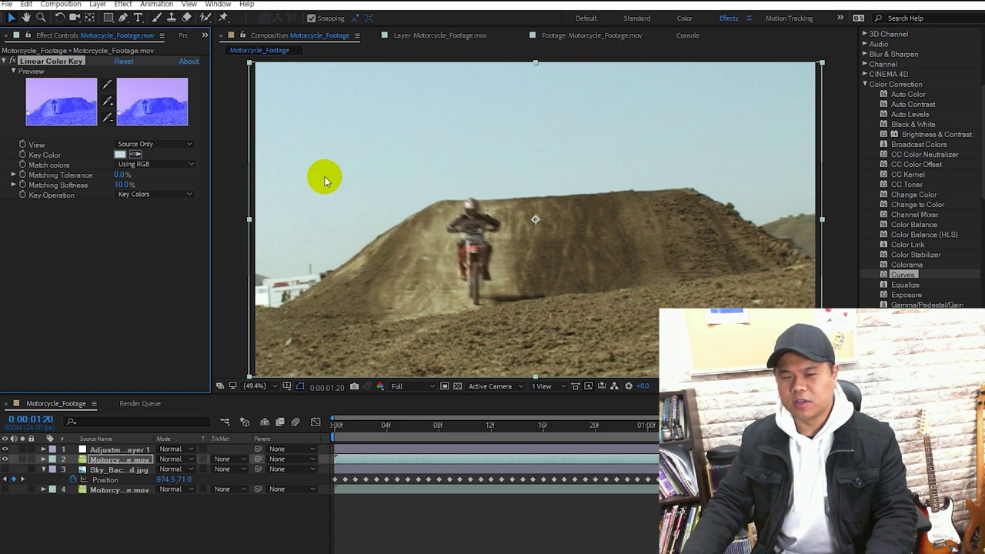
{"action": "left_click", "coordinate": [179, 145]}
{"action": "left_click", "coordinate": [152, 157]}
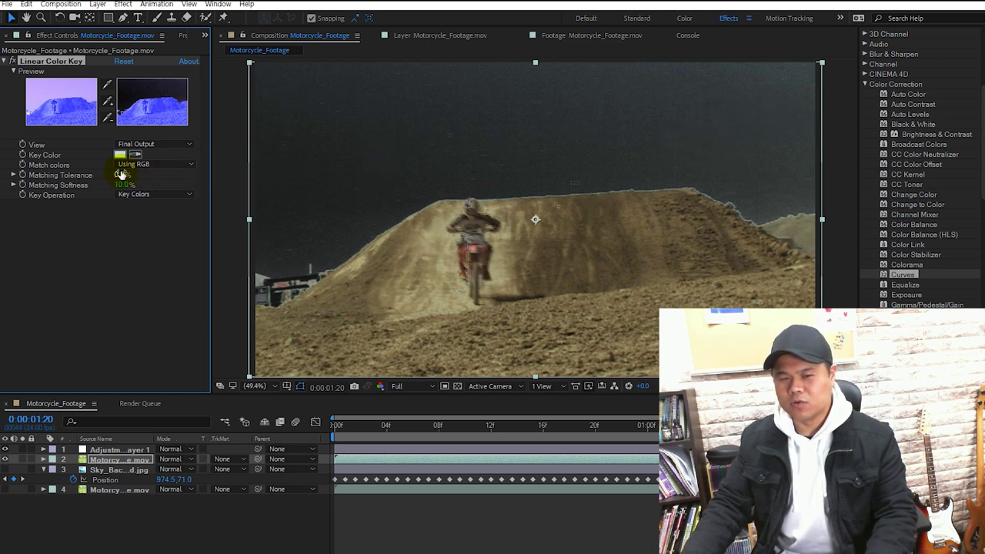
Step: Set the Linear Color Key's Matching Tolerance to 12% and Matching Softness to 2%
{"action": "left_click_drag", "start_coordinate": [124, 174], "coordinate": [128, 173]}
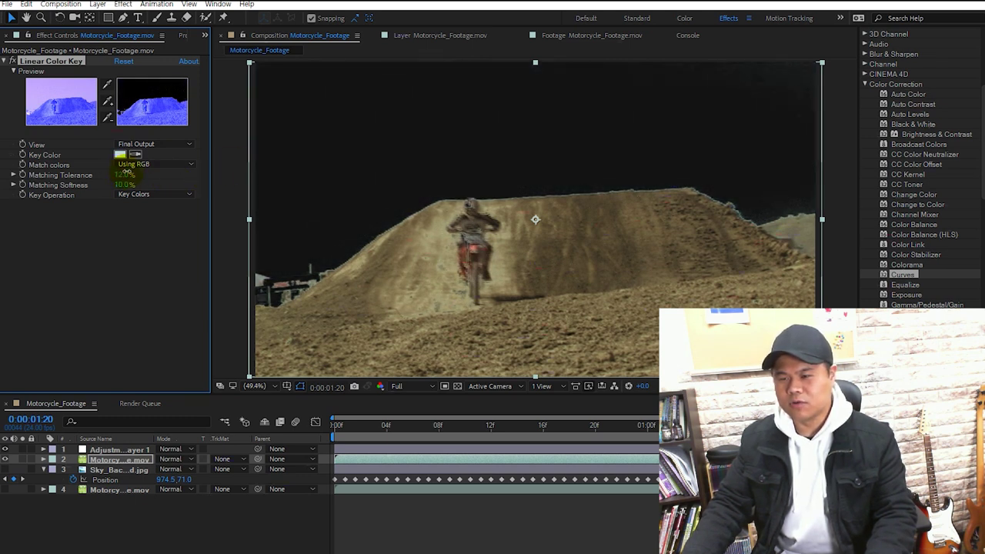
{"action": "left_click_drag", "start_coordinate": [123, 185], "coordinate": [132, 185]}
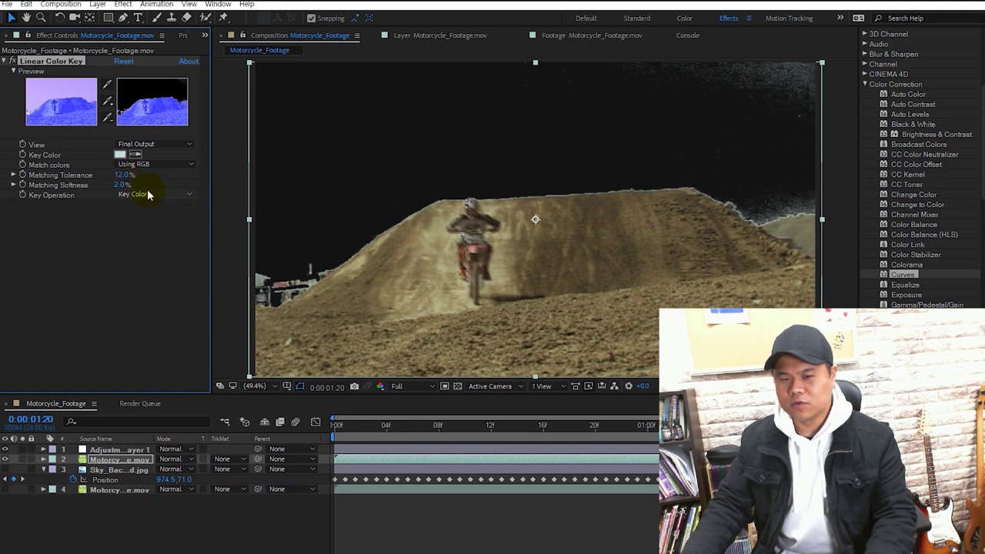
Step: Raise the Linear Color Key's Matching Softness to 5% and its Matching Tolerance to 16%
{"action": "left_click", "coordinate": [124, 185]}
{"action": "type", "text": "5"}
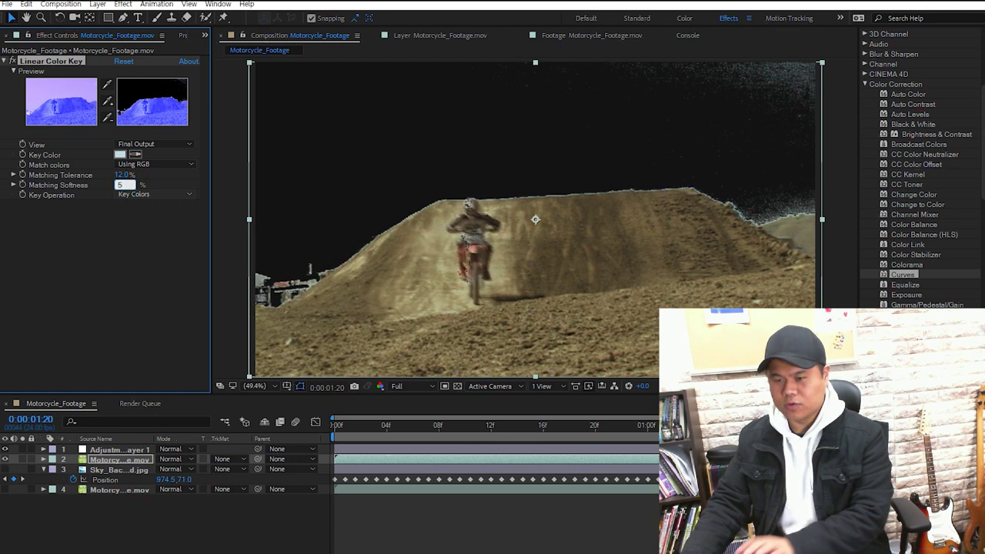
{"action": "key", "text": "Return"}
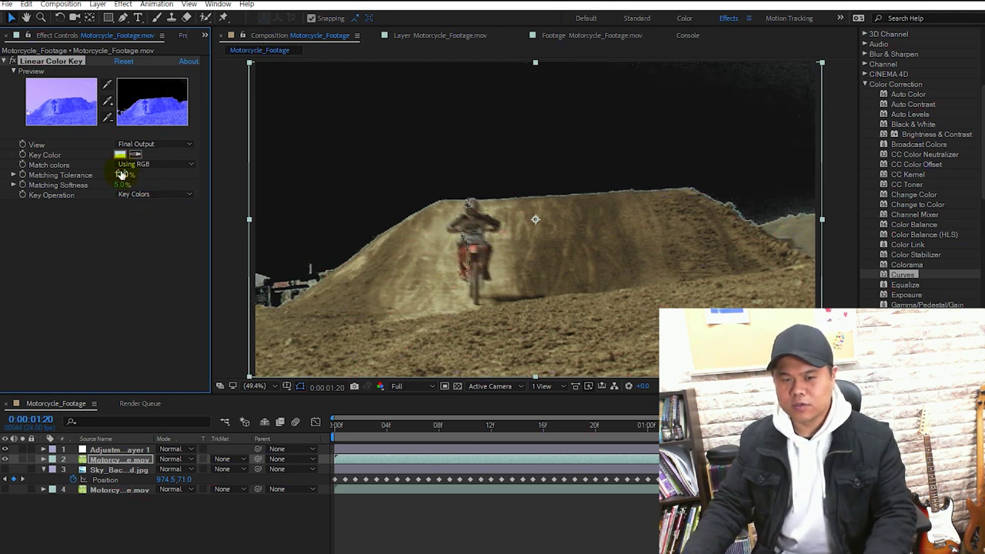
{"action": "left_click_drag", "start_coordinate": [125, 174], "coordinate": [125, 174]}
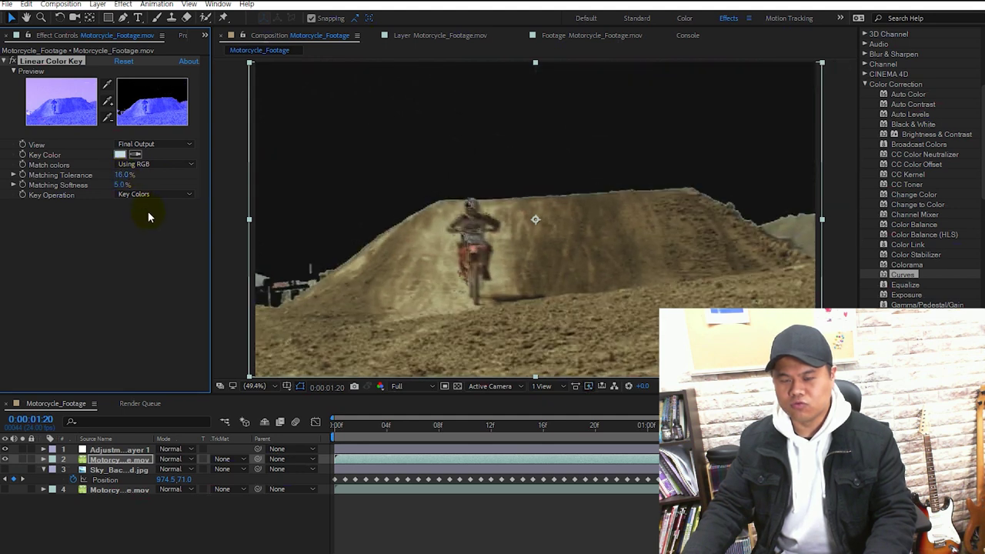
Step: Make the sky image and the original motorcycle footage layers visible again beneath the keyed layer
{"action": "left_click", "coordinate": [5, 489]}
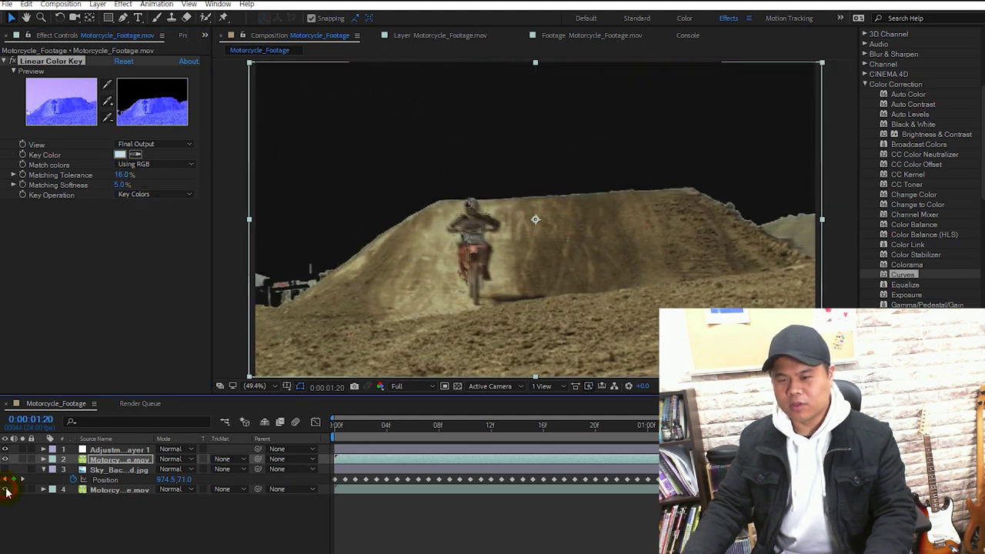
{"action": "left_click", "coordinate": [6, 490]}
{"action": "left_click", "coordinate": [6, 489]}
{"action": "left_click", "coordinate": [6, 489]}
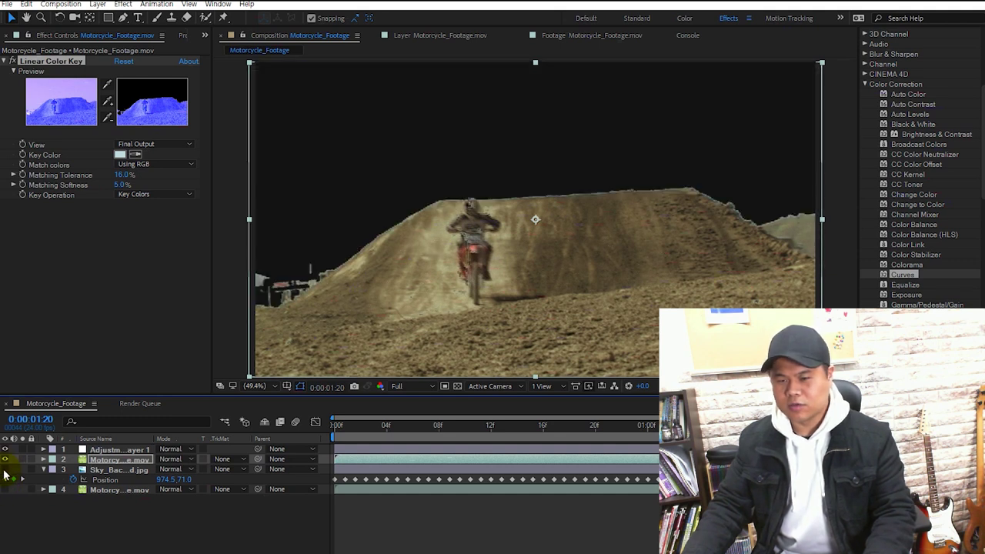
{"action": "left_click", "coordinate": [5, 469]}
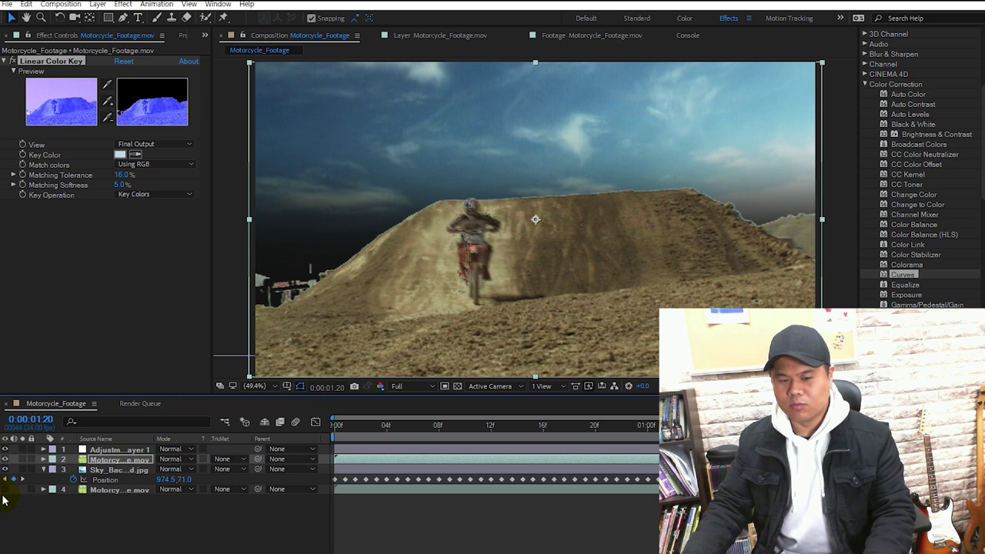
{"action": "left_click", "coordinate": [5, 490]}
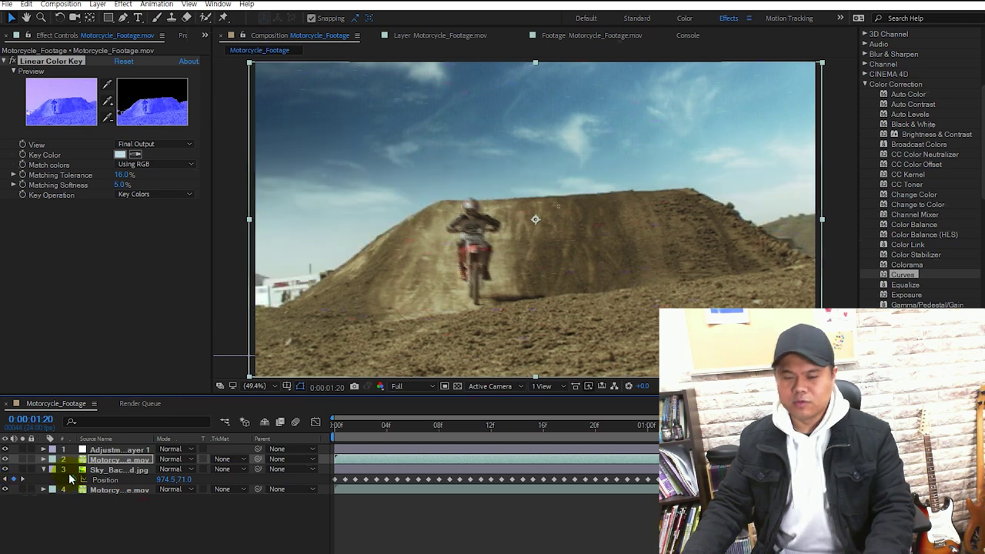
Step: Select the keyed footage layer and preview the composite from the start to check the key around the jumping rider
{"action": "left_click", "coordinate": [108, 490]}
{"action": "left_click", "coordinate": [114, 459]}
{"action": "left_click", "coordinate": [114, 492]}
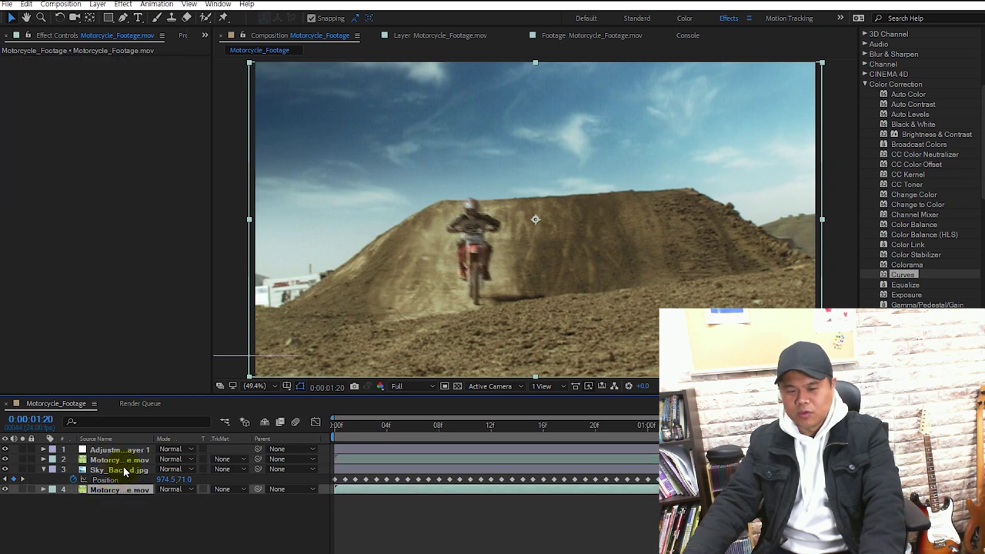
{"action": "left_click", "coordinate": [123, 463]}
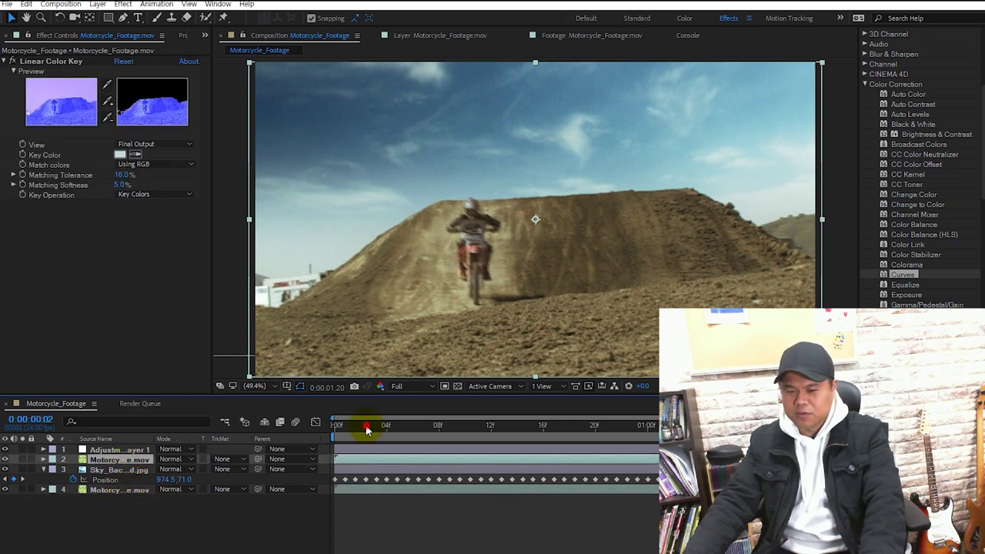
{"action": "left_click_drag", "start_coordinate": [366, 429], "coordinate": [303, 439]}
{"action": "key", "text": "space"}
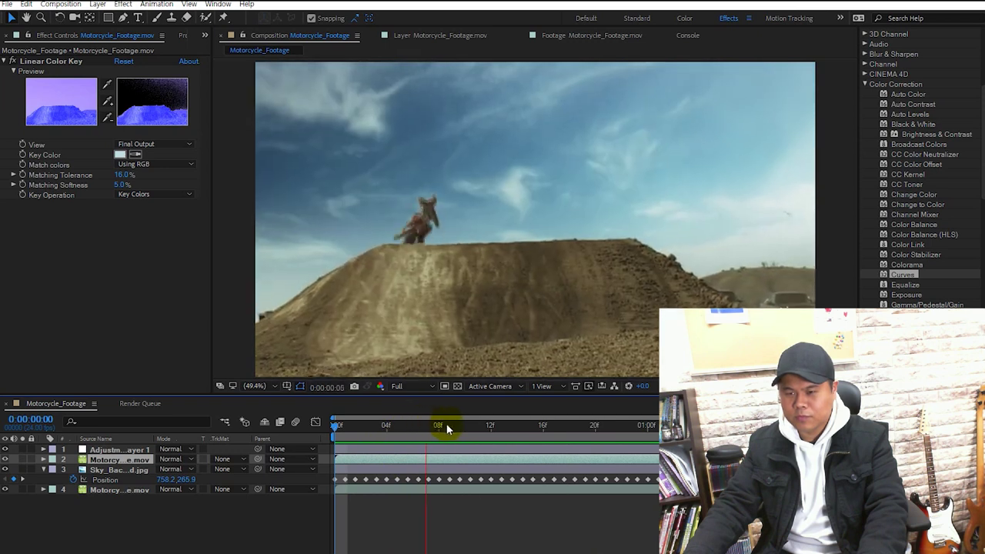
{"action": "key", "text": "space"}
{"action": "left_click", "coordinate": [544, 426]}
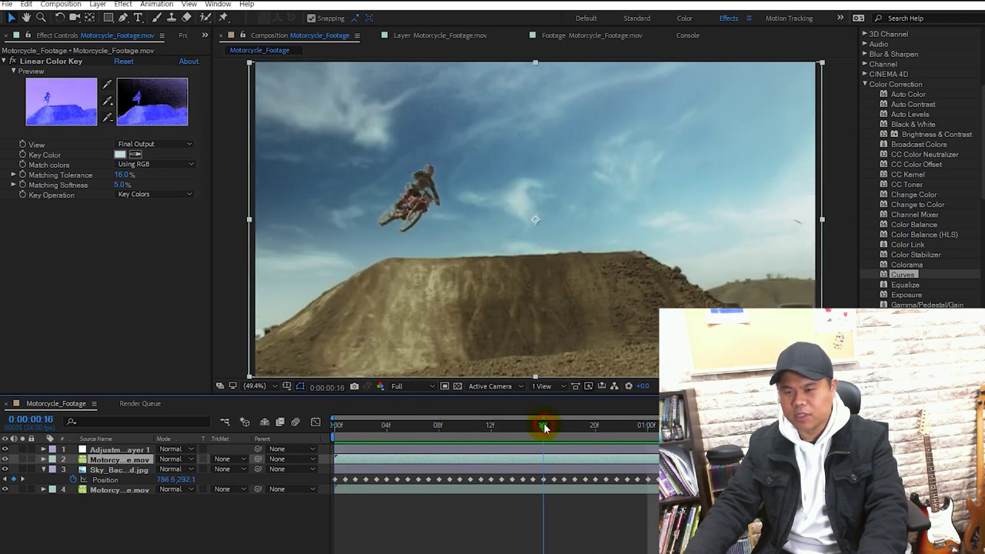
Step: At frame 19, resample the Linear Color Key's Key Color from the upper sky in Source Only view, and return to Final Output
{"action": "left_click_drag", "start_coordinate": [548, 429], "coordinate": [583, 435]}
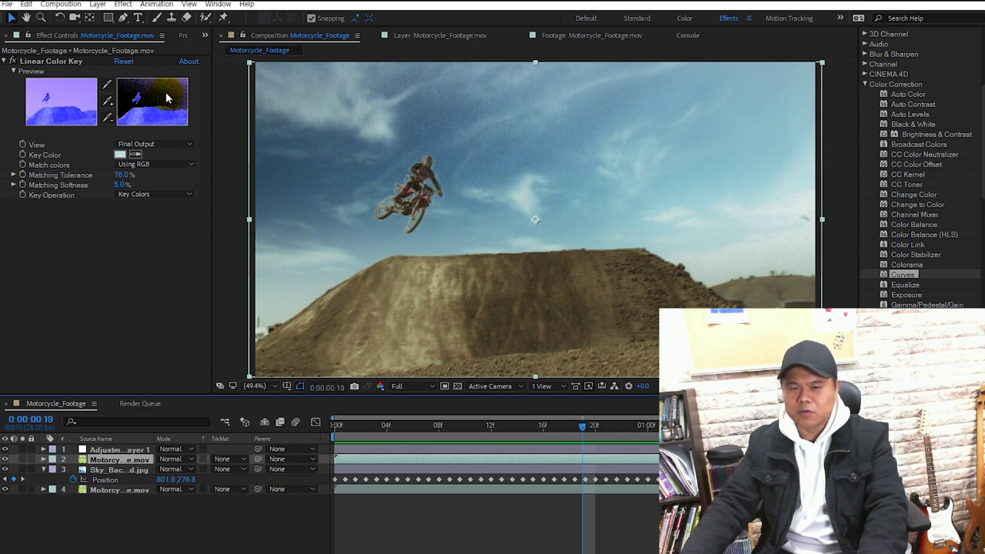
{"action": "left_click", "coordinate": [144, 144]}
{"action": "left_click", "coordinate": [154, 170]}
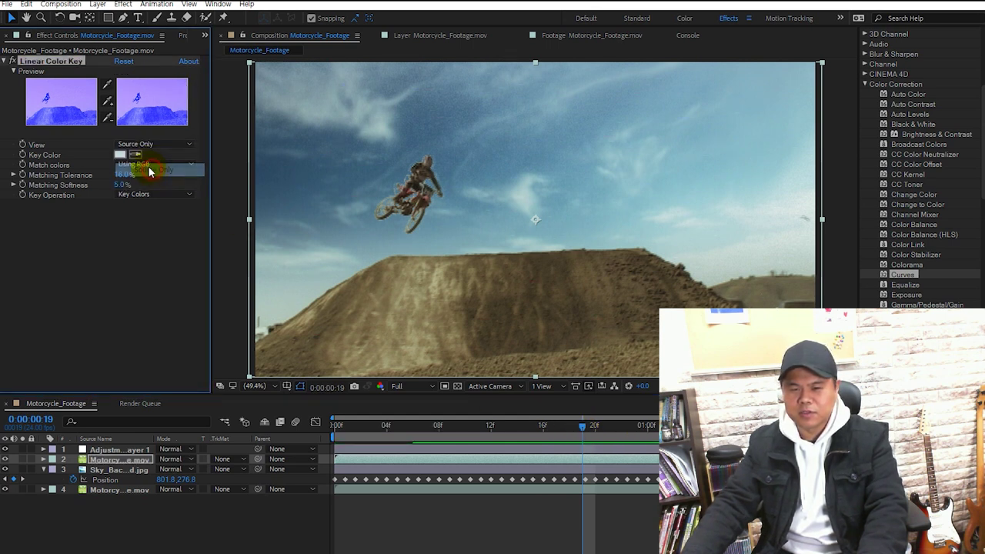
{"action": "left_click", "coordinate": [137, 155]}
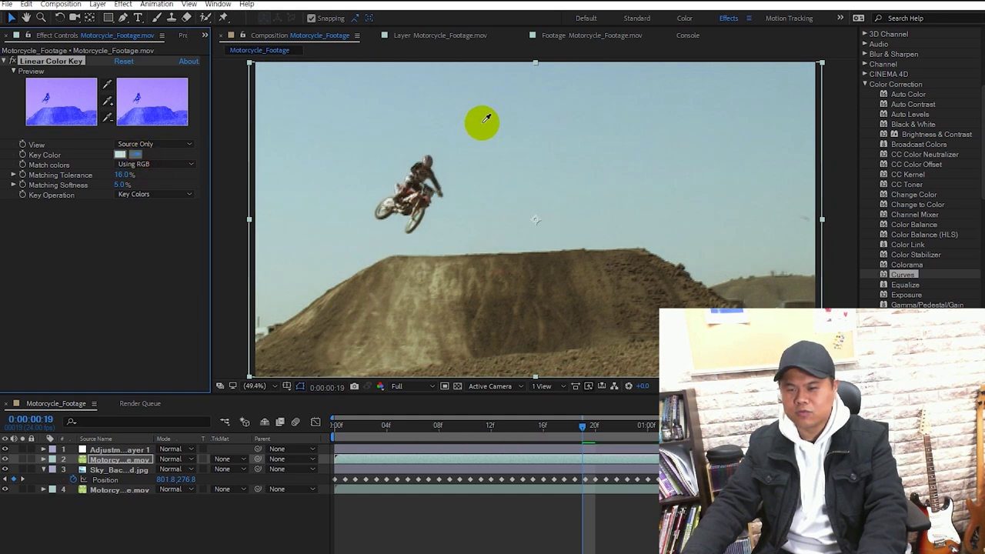
{"action": "left_click", "coordinate": [508, 112]}
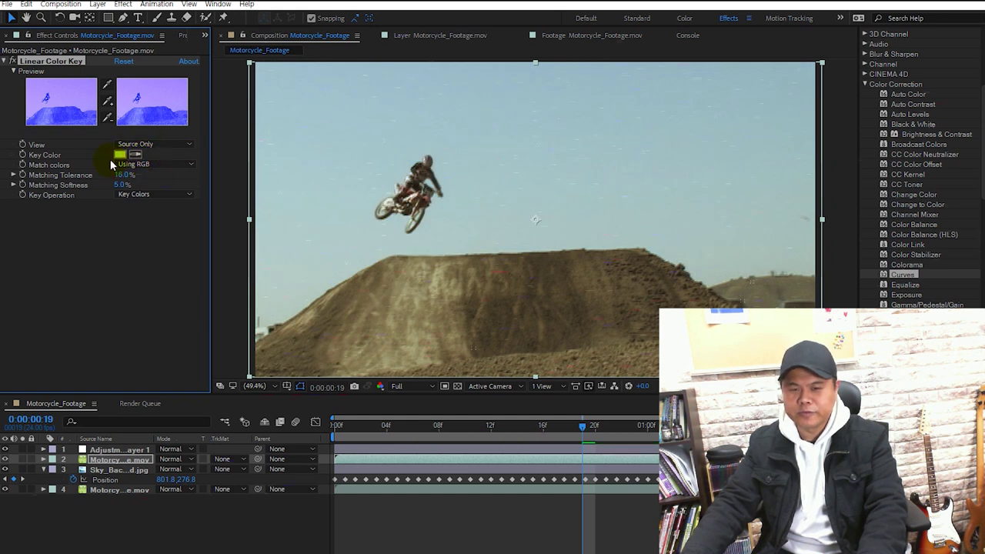
{"action": "left_click", "coordinate": [142, 144]}
{"action": "left_click", "coordinate": [153, 157]}
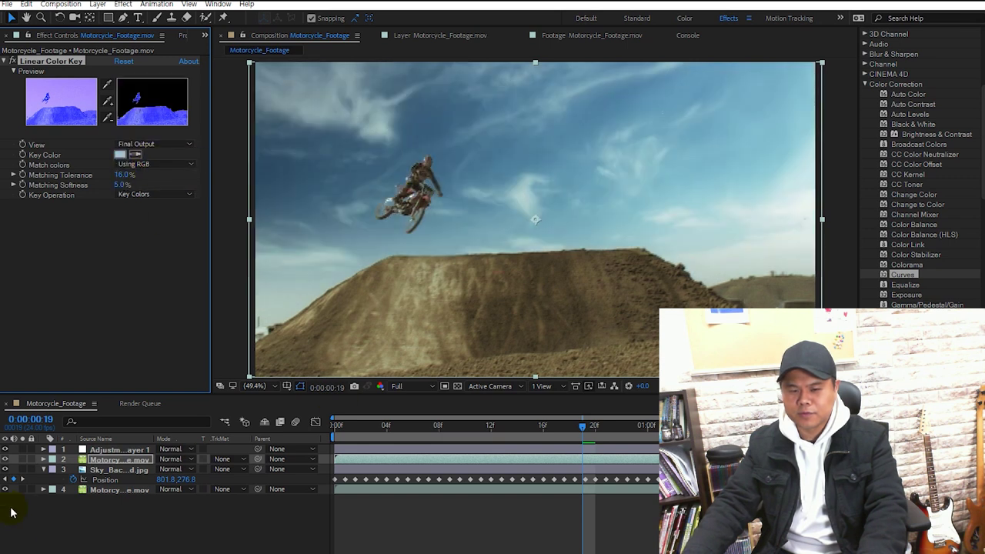
Step: Hide the sky and original footage layers and inspect the isolated key at frames throughout the clip
{"action": "left_click", "coordinate": [5, 477]}
{"action": "left_click", "coordinate": [4, 469]}
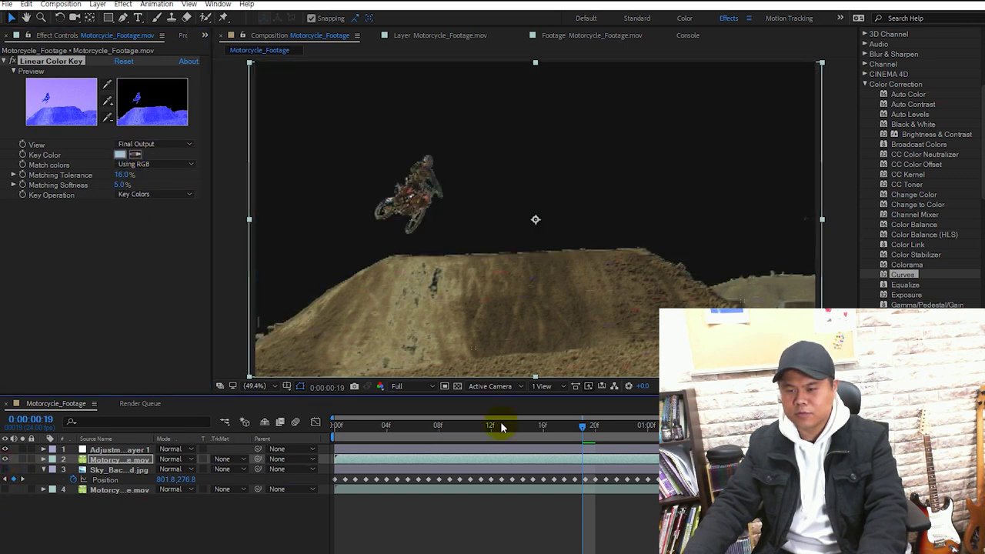
{"action": "left_click", "coordinate": [348, 425]}
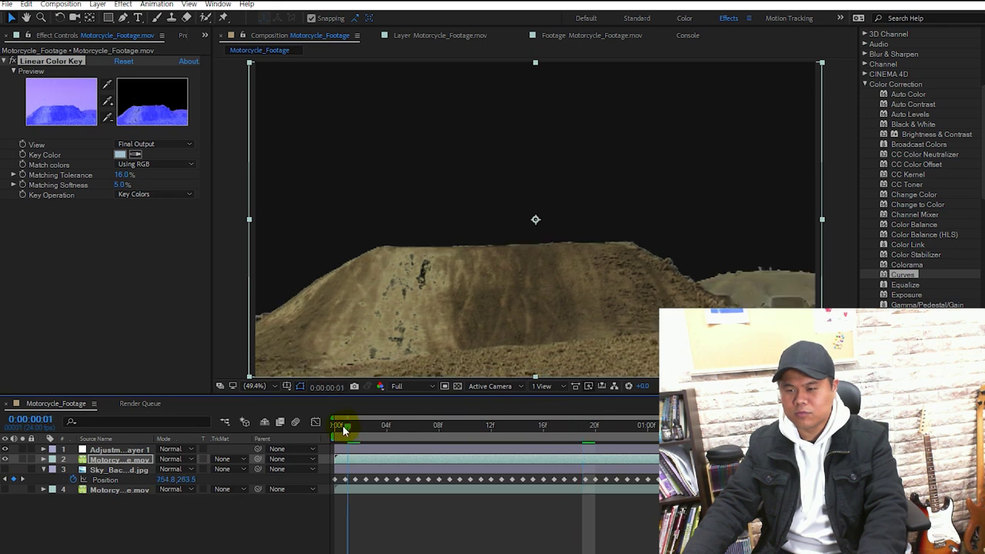
{"action": "key", "text": "End"}
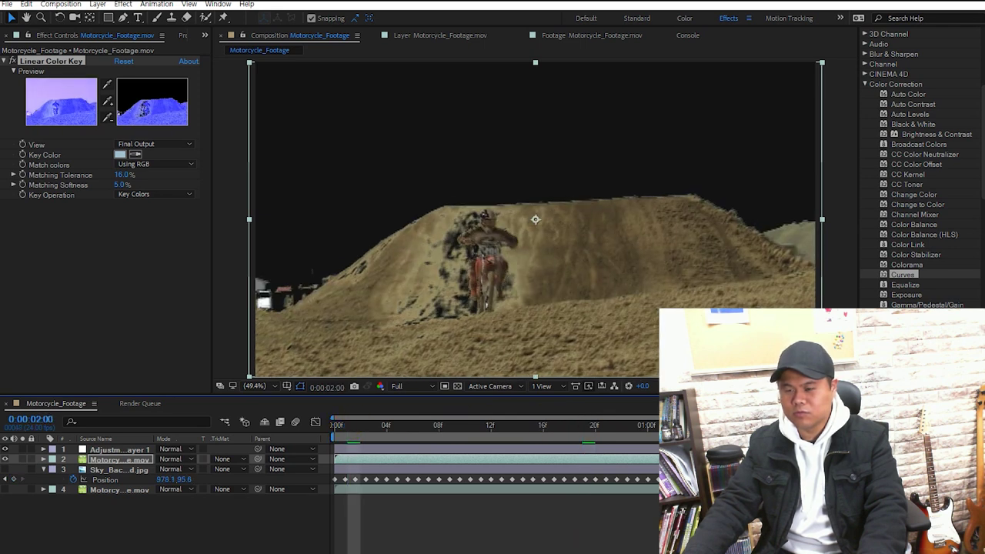
{"action": "left_click_drag", "start_coordinate": [631, 436], "coordinate": [531, 433]}
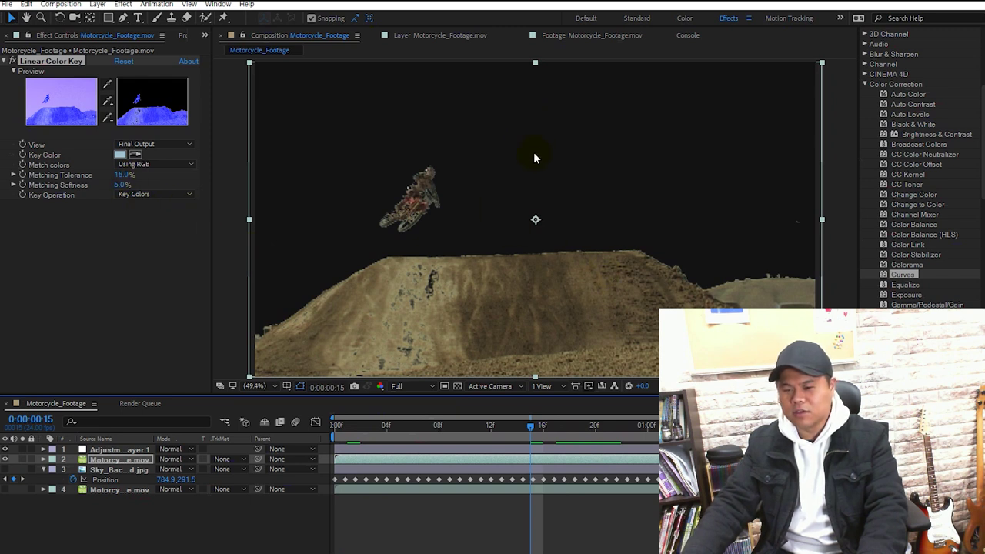
{"action": "left_click_drag", "start_coordinate": [548, 442], "coordinate": [491, 431]}
{"action": "left_click_drag", "start_coordinate": [593, 429], "coordinate": [0, 481]}
Step: Show the sky and original footage layers again and preview the full composite from the start
{"action": "left_click", "coordinate": [6, 470]}
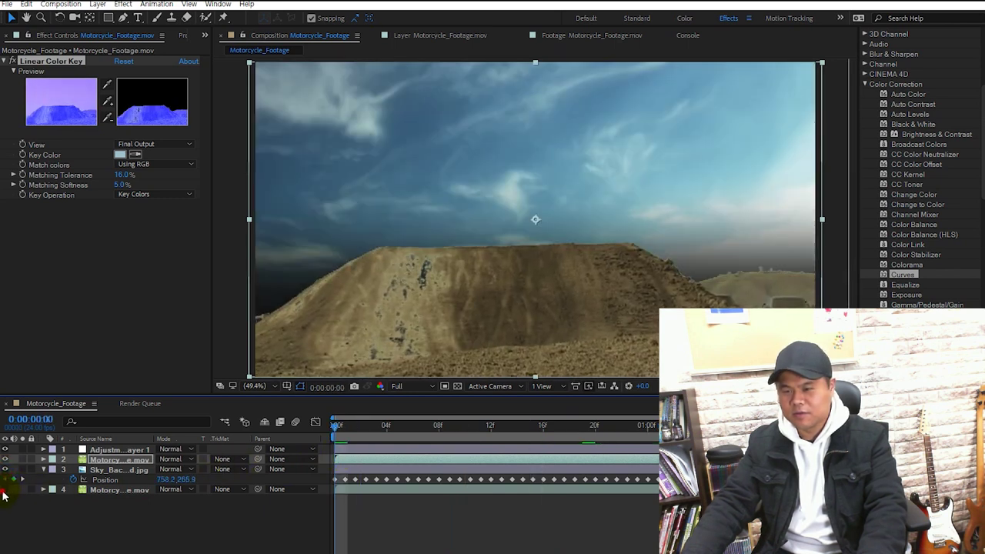
{"action": "left_click", "coordinate": [5, 490]}
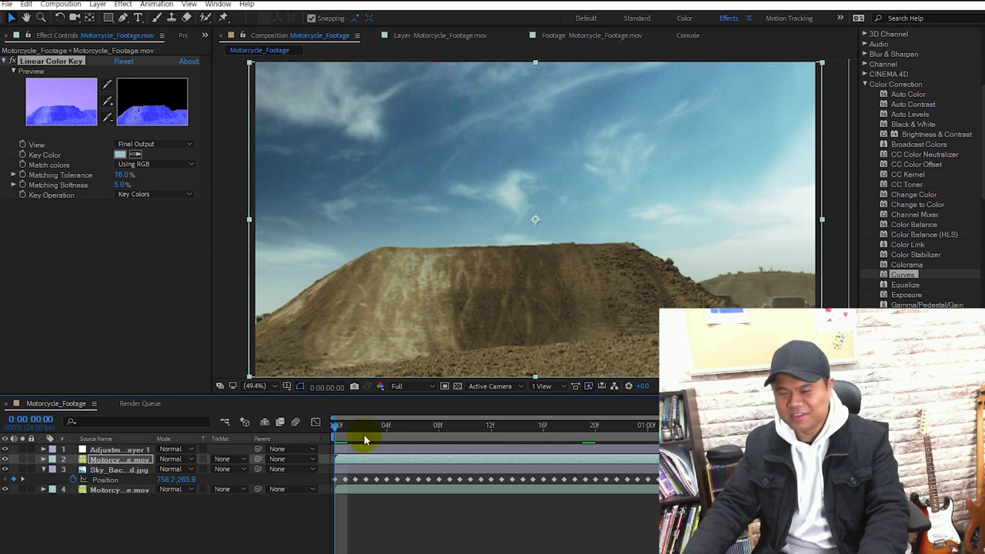
{"action": "left_click", "coordinate": [451, 514]}
{"action": "key", "text": "space"}
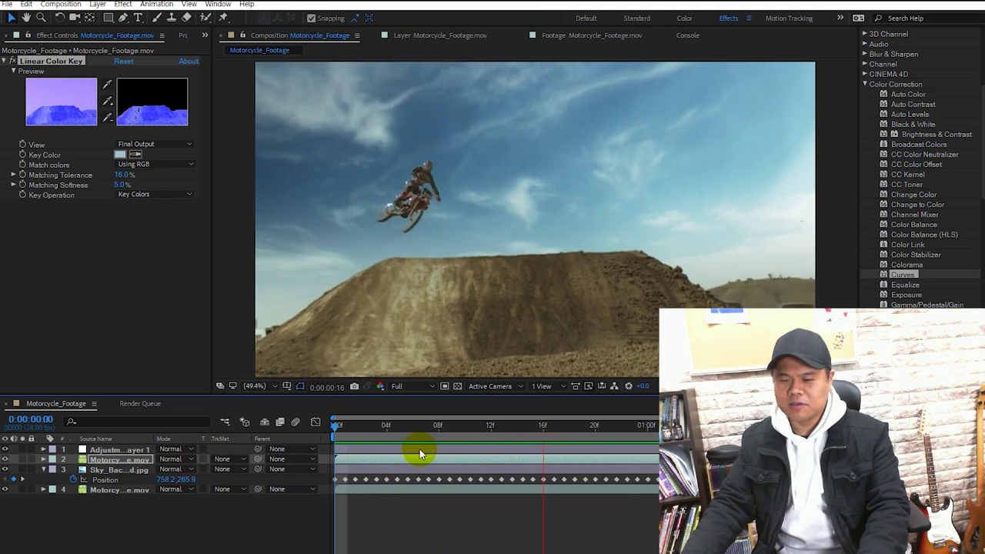
Step: Disable the Curves effect on Adjustment Layer 1 and apply Lumetri Color to that layer
{"action": "left_click", "coordinate": [419, 449]}
{"action": "left_click", "coordinate": [6, 61]}
{"action": "left_click", "coordinate": [13, 62]}
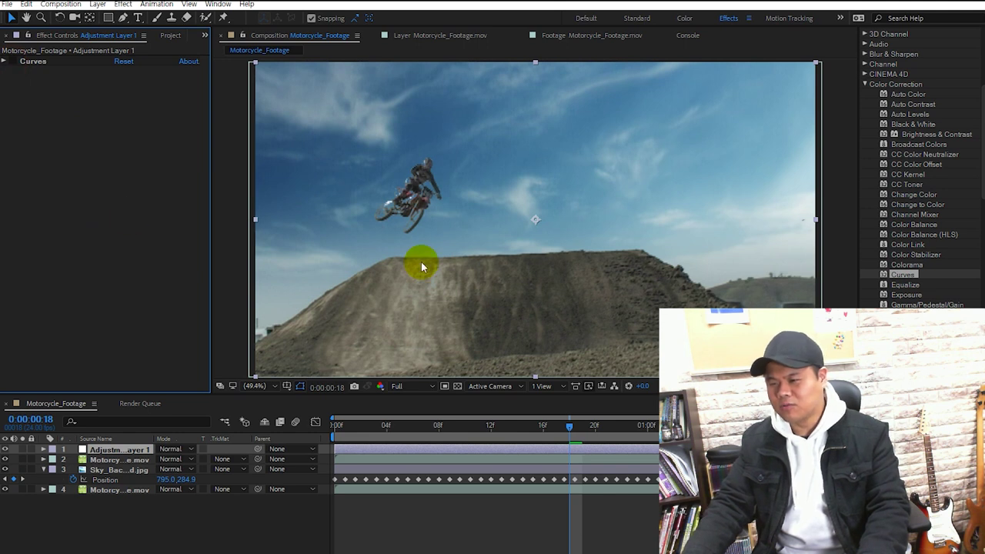
{"action": "scroll", "coordinate": [925, 297], "scroll_direction": "down", "scroll_amount": 3}
{"action": "left_click", "coordinate": [931, 282]}
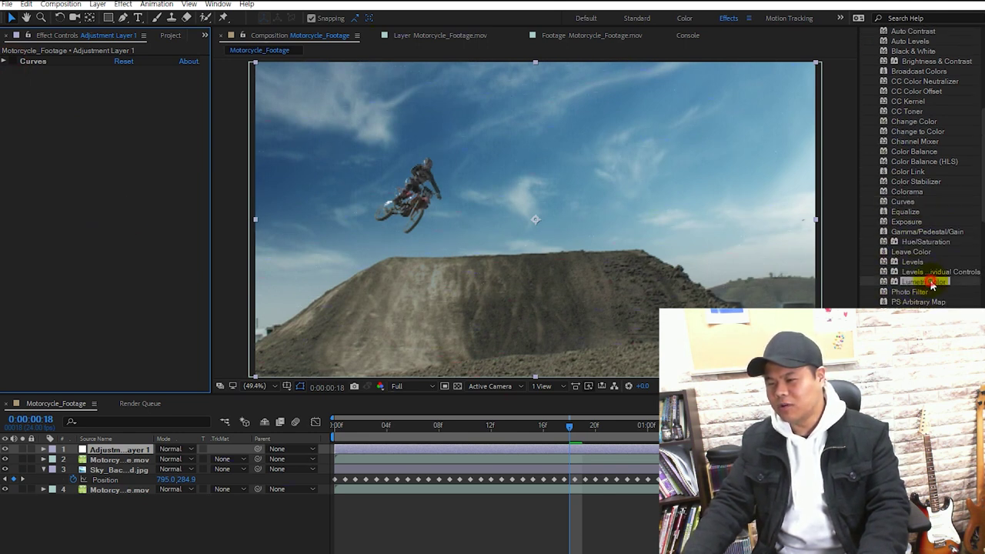
{"action": "left_click_drag", "start_coordinate": [932, 285], "coordinate": [71, 275]}
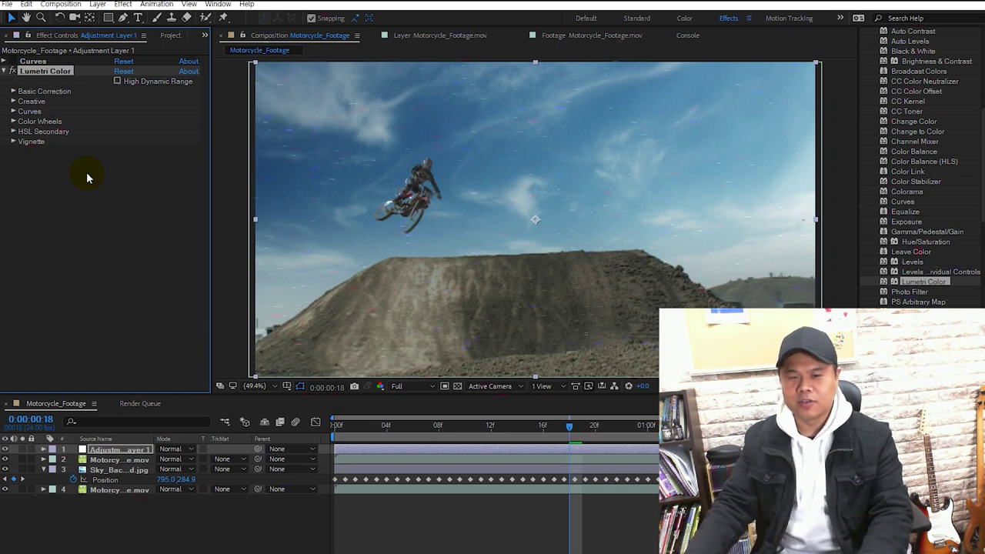
Step: In Lumetri Color's Basic Correction, set Exposure to 0.5, Contrast to -36 and Shadows to 21
{"action": "left_click", "coordinate": [12, 91]}
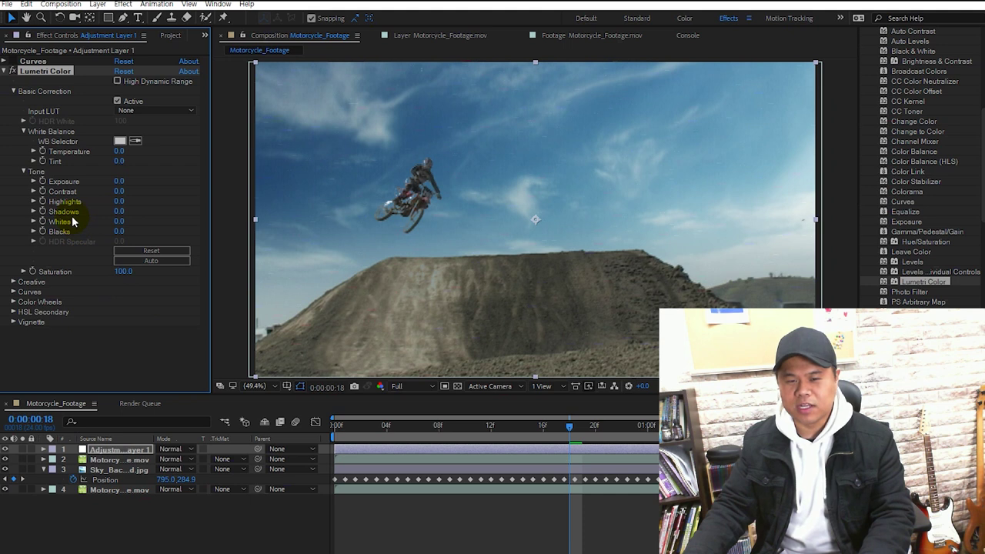
{"action": "left_click", "coordinate": [119, 182]}
{"action": "type", "text": "0.5"}
{"action": "key", "text": "Return"}
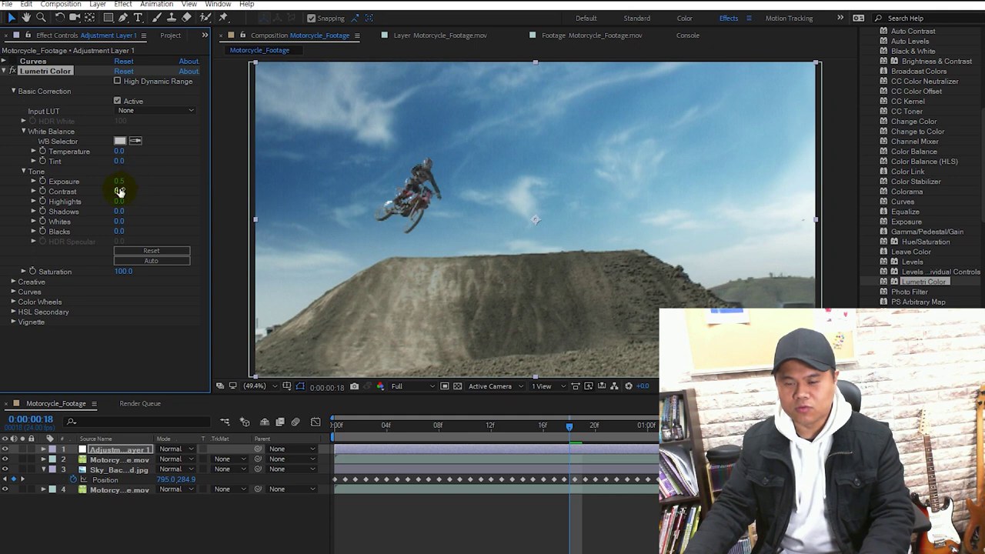
{"action": "mouse_move", "coordinate": [114, 190]}
{"action": "left_mouse_down"}
{"action": "mouse_move", "coordinate": [104, 191]}
{"action": "mouse_move", "coordinate": [117, 191]}
{"action": "left_mouse_up"}
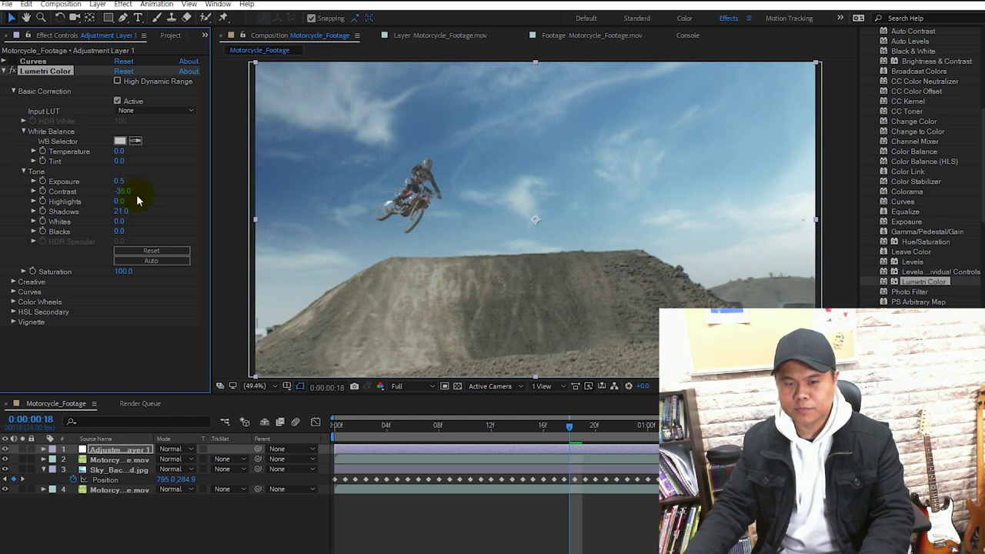
Step: Set Lumetri Color's Whites to -5, Blacks to 5 and Highlights to 5
{"action": "left_click_drag", "start_coordinate": [122, 223], "coordinate": [118, 219]}
{"action": "left_click_drag", "start_coordinate": [118, 221], "coordinate": [121, 226]}
{"action": "left_click", "coordinate": [119, 202]}
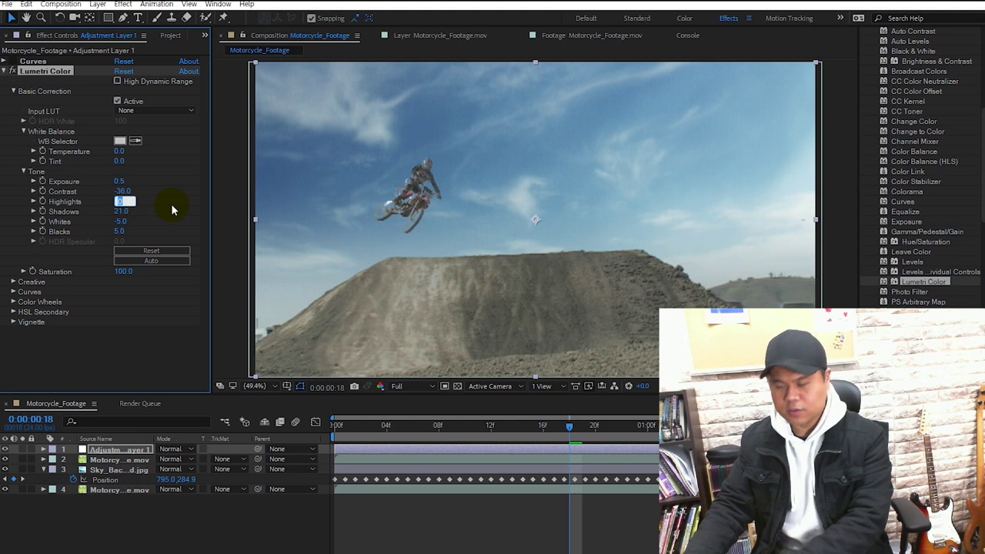
{"action": "type", "text": "5"}
{"action": "key", "text": "Return"}
Step: Set Lumetri Color's white balance Temperature to 5 and its Saturation to 90
{"action": "left_click", "coordinate": [119, 150]}
{"action": "type", "text": "5"}
{"action": "key", "text": "Return"}
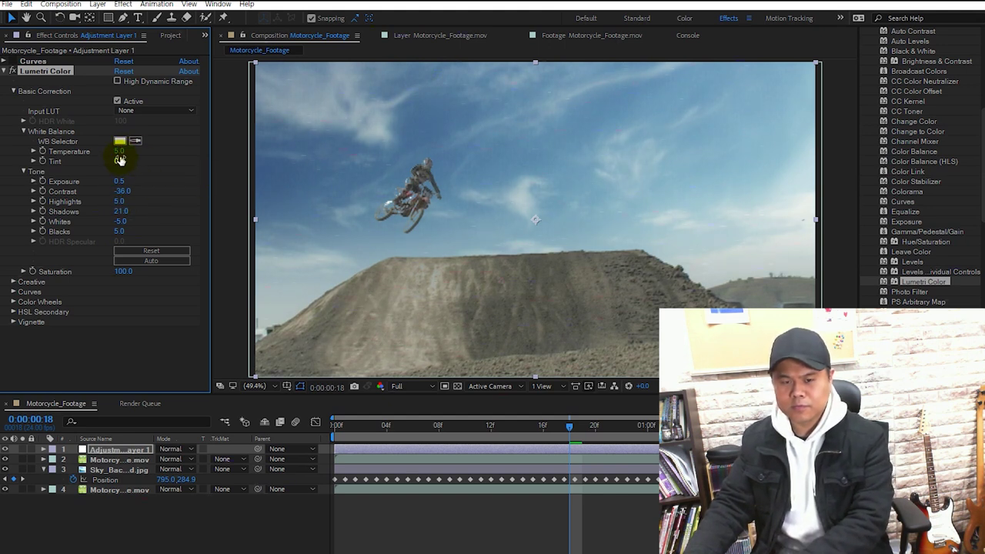
{"action": "left_click", "coordinate": [122, 271]}
{"action": "type", "text": "90"}
{"action": "key", "text": "Return"}
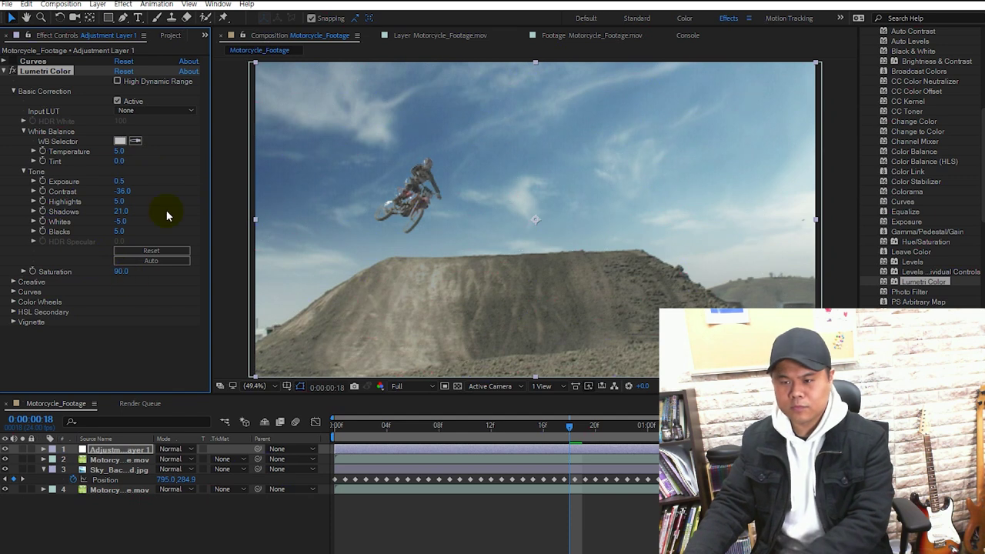
Step: Play the graded composite from the first frame to review the Lumetri Color look
{"action": "left_click", "coordinate": [336, 425]}
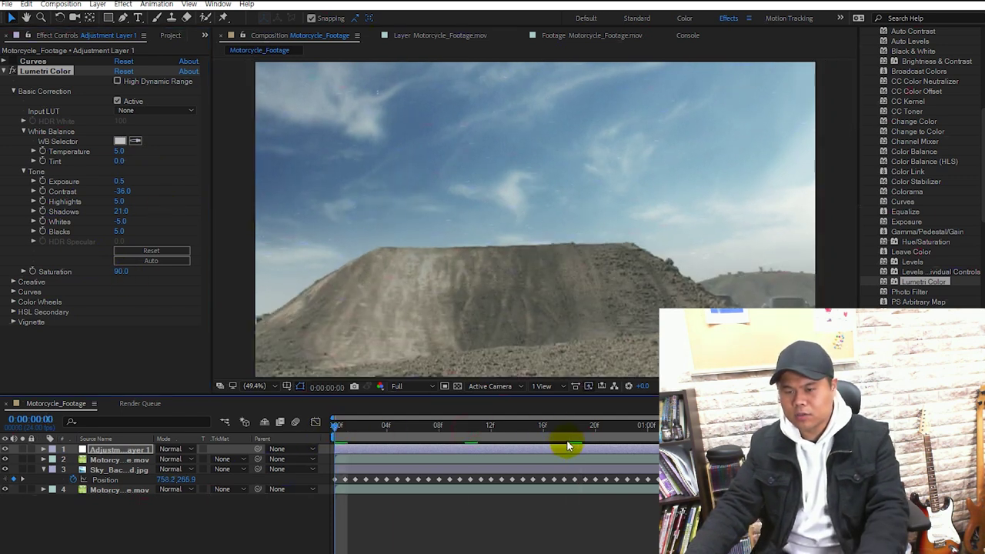
{"action": "key", "text": "space"}
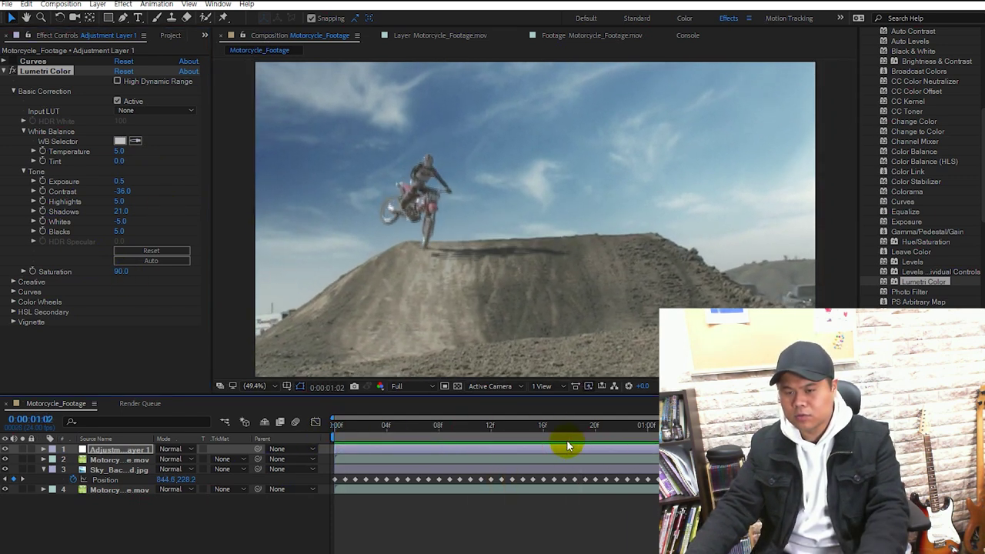
{"action": "key", "text": "space"}
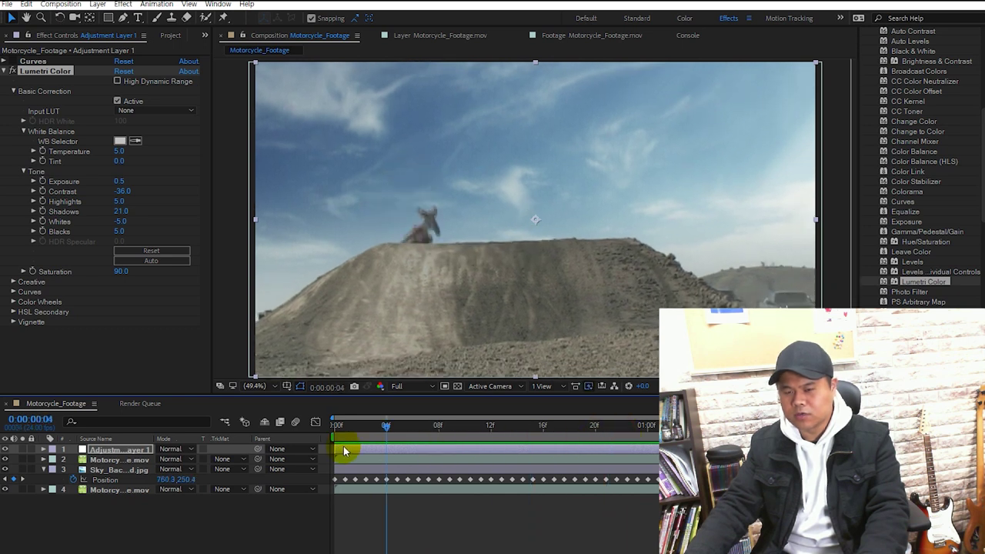
Step: Play through the rider's jump to inspect the Lumetri grade, checking the frame at 0:00:00:22 and stopping at 0:00:01:15
{"action": "key", "text": "space"}
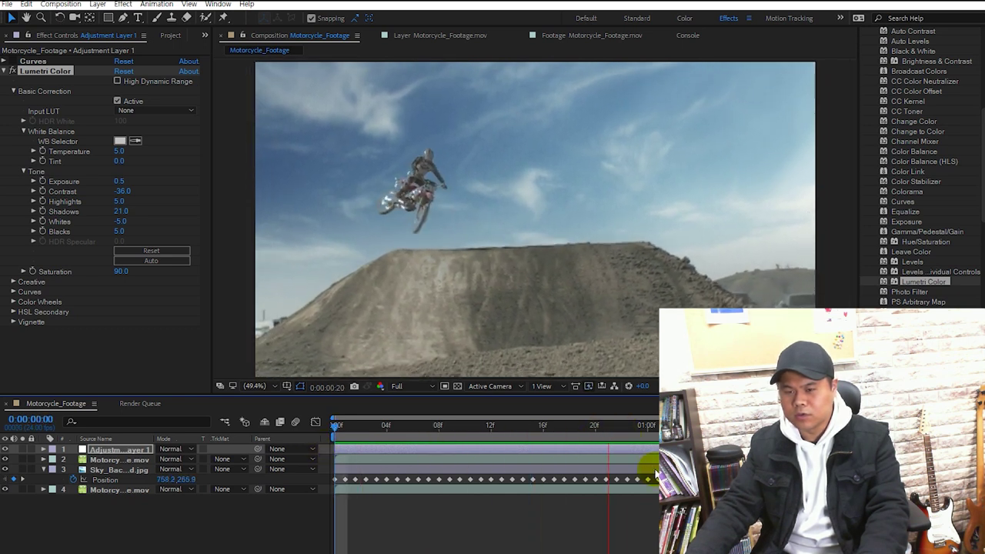
{"action": "key", "text": "space"}
{"action": "left_click", "coordinate": [634, 428]}
{"action": "left_click", "coordinate": [626, 429]}
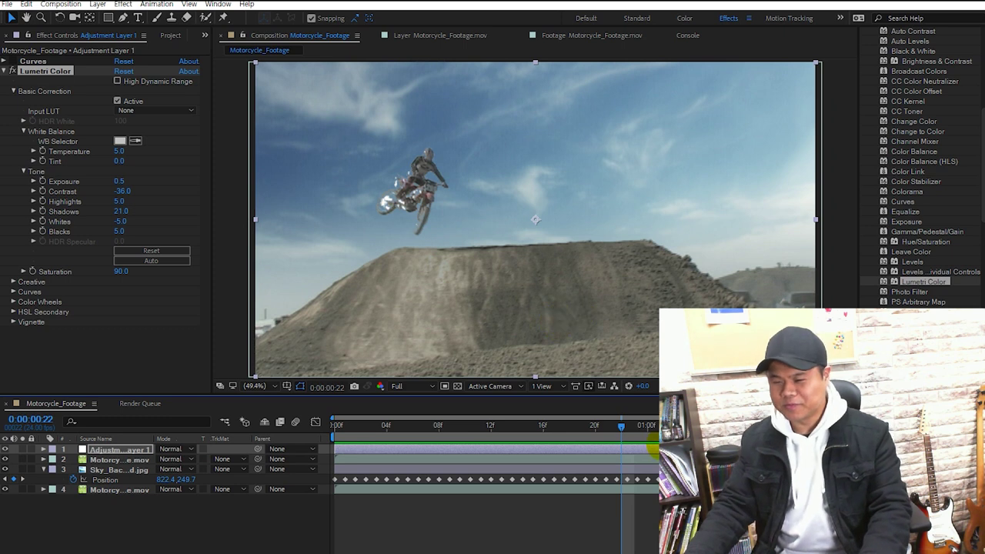
{"action": "key", "text": "space"}
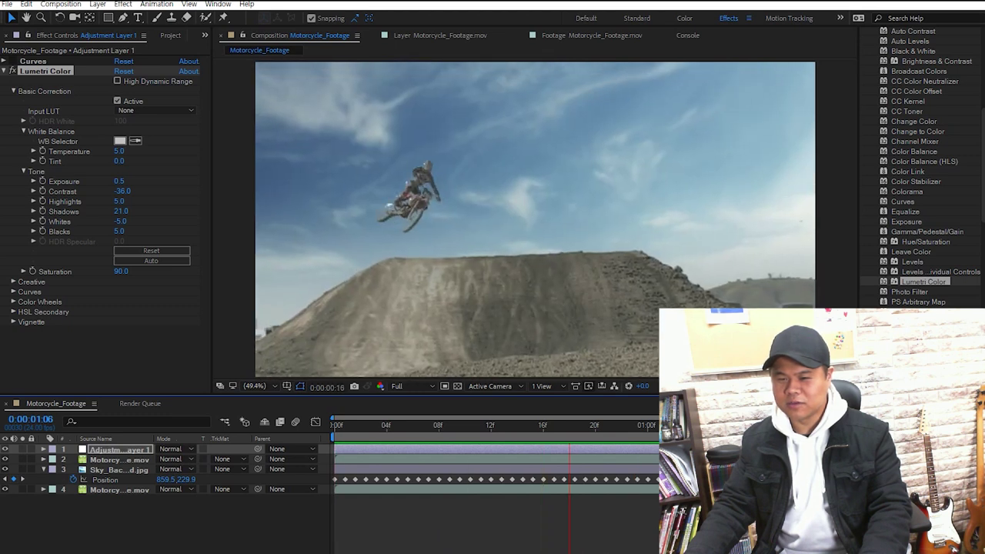
{"action": "key", "text": "space"}
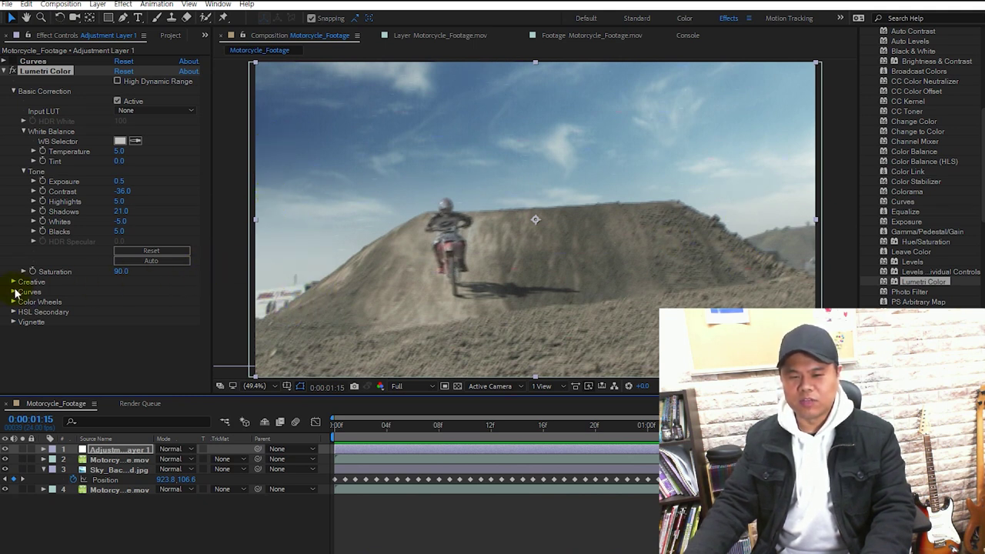
Step: Disable Lumetri Color and enable Curves on the adjustment layer, then preview the composite with the Curves grade
{"action": "left_click", "coordinate": [6, 71]}
{"action": "left_click", "coordinate": [12, 71]}
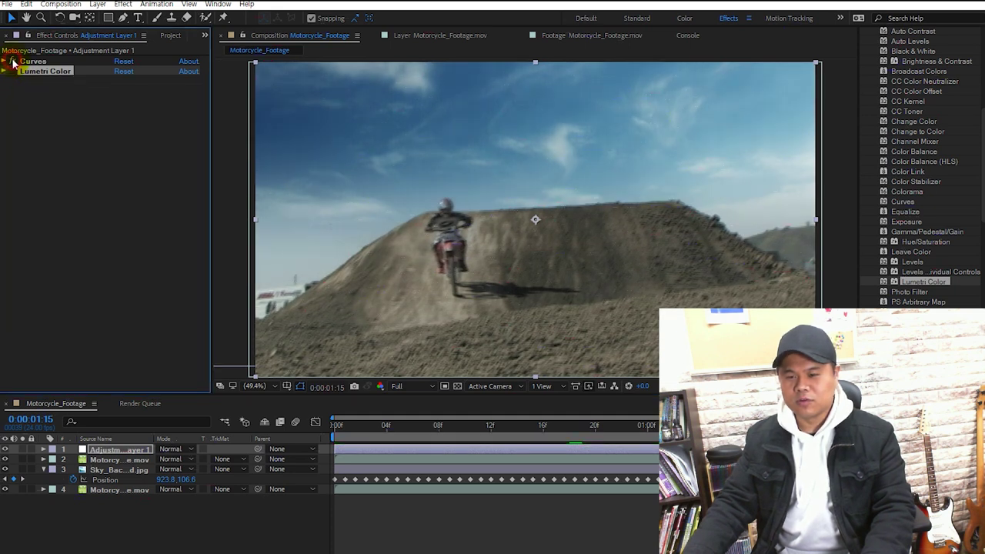
{"action": "left_click", "coordinate": [13, 62]}
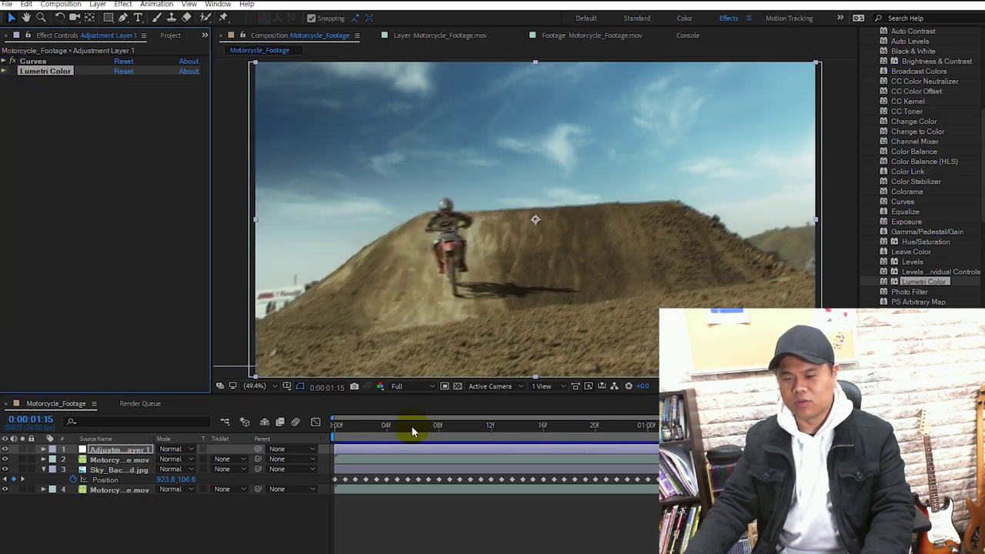
{"action": "key", "text": "space"}
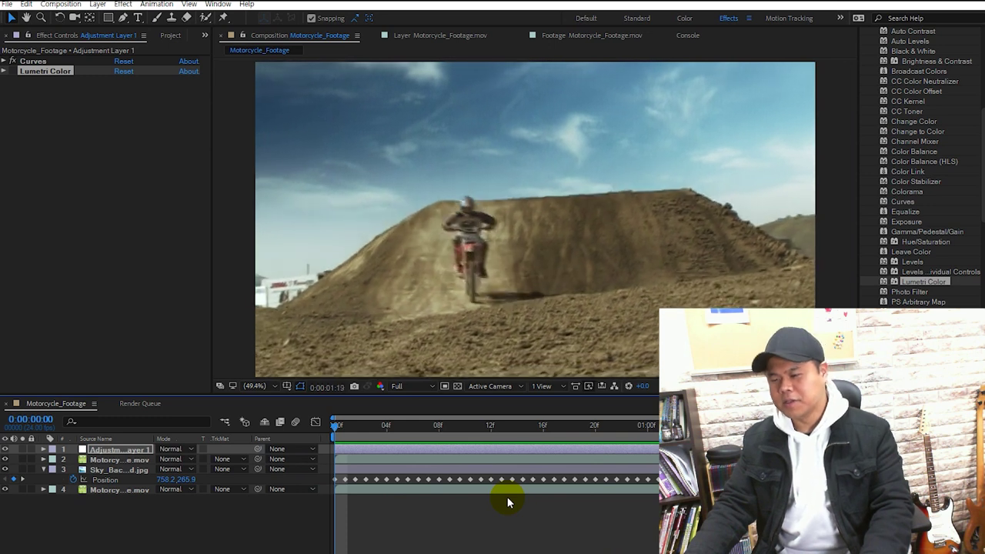
{"action": "key", "text": "space"}
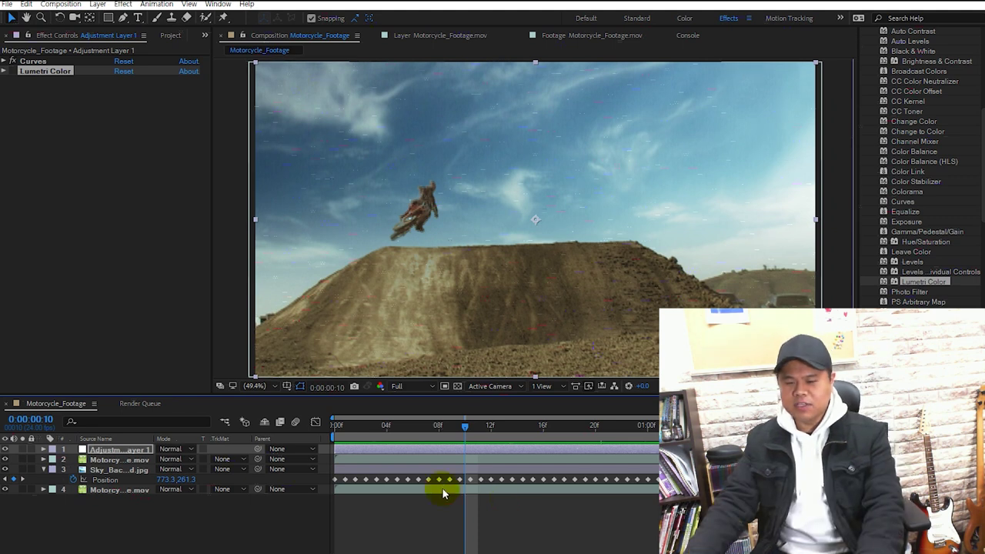
Step: Switch to the browser showing Video Copilot's "Deinterlace in AE" tutorial page
{"action": "key", "text": "alt+Tab"}
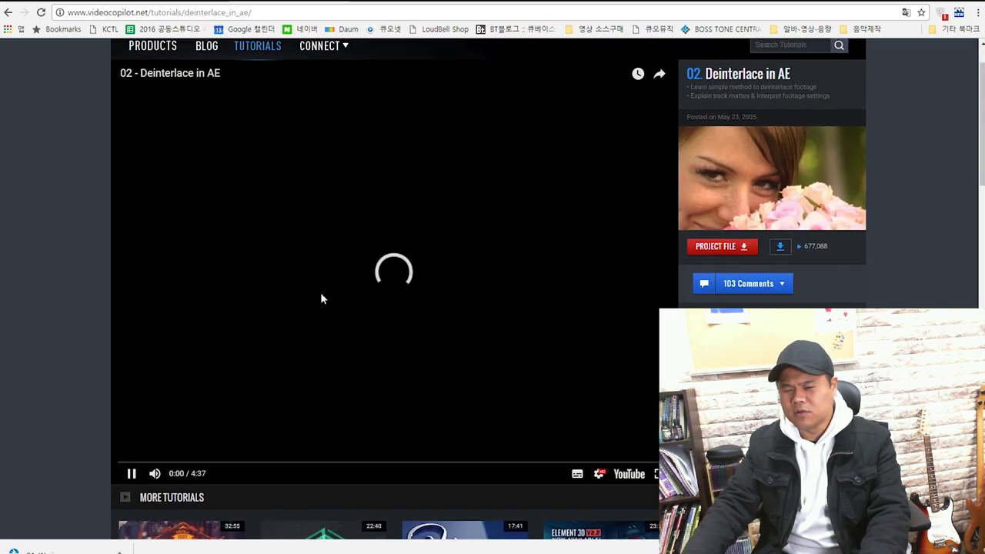